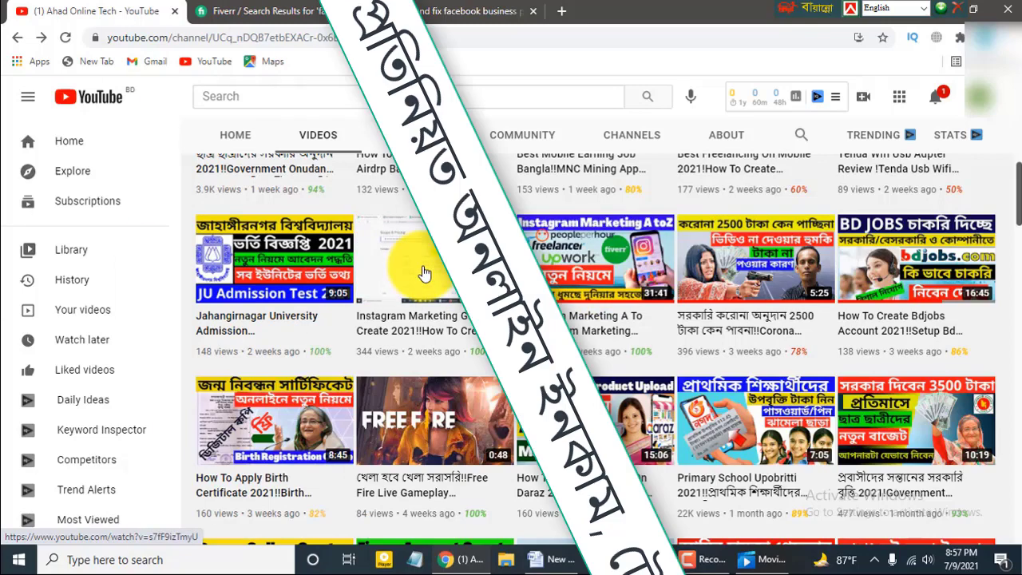
Close the old Fiverr tabs and load fiverr.com in a new browser tab
scroll(425, 273, "up", 1)
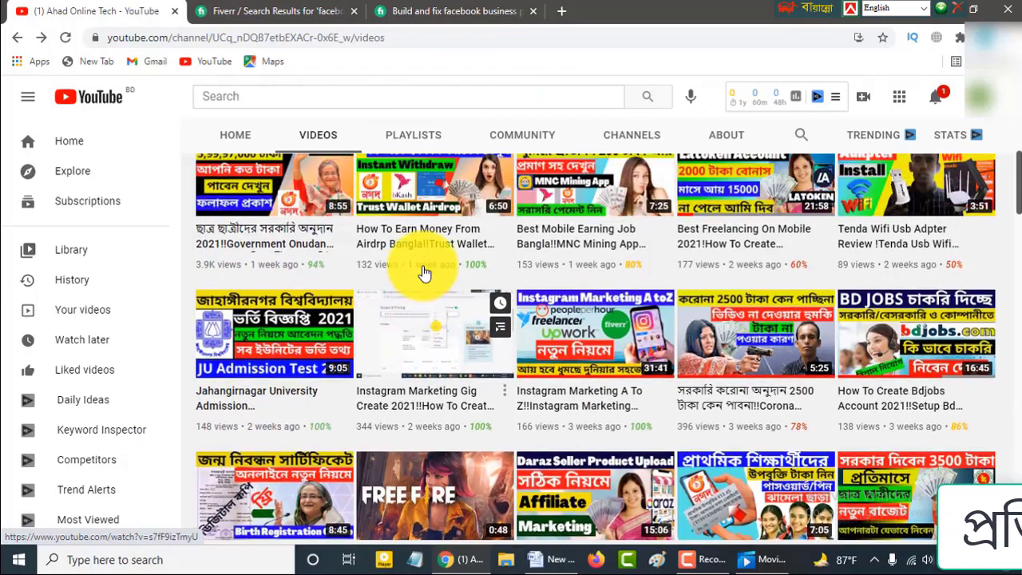
scroll(435, 345, "up", 6)
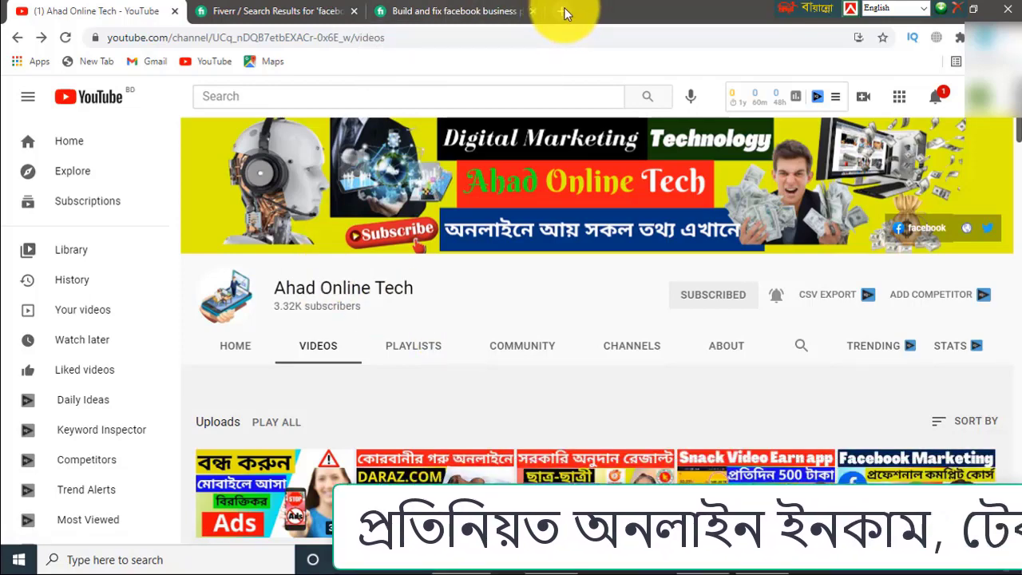
left_click(564, 10)
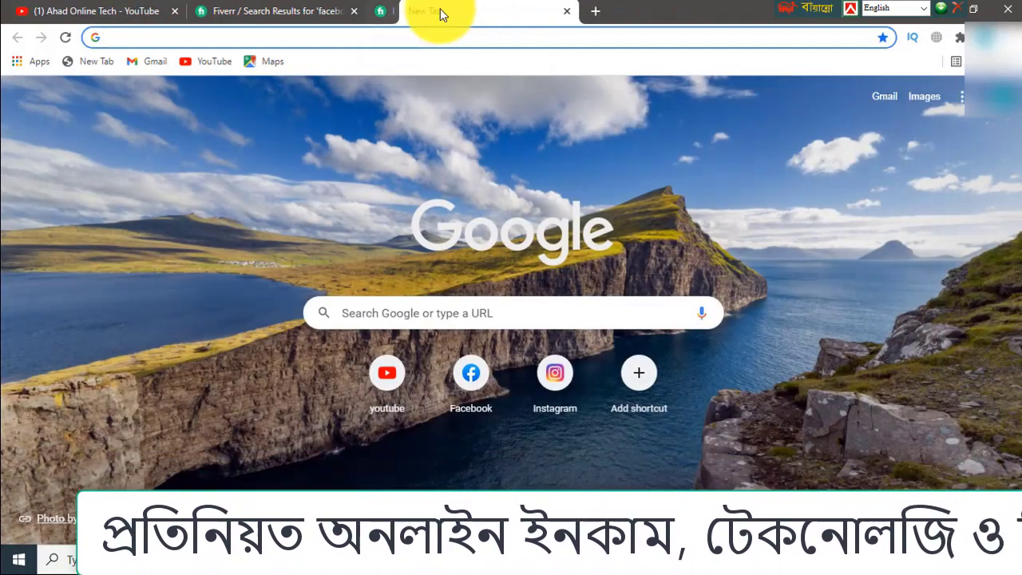
left_click(355, 12)
left_click(172, 36)
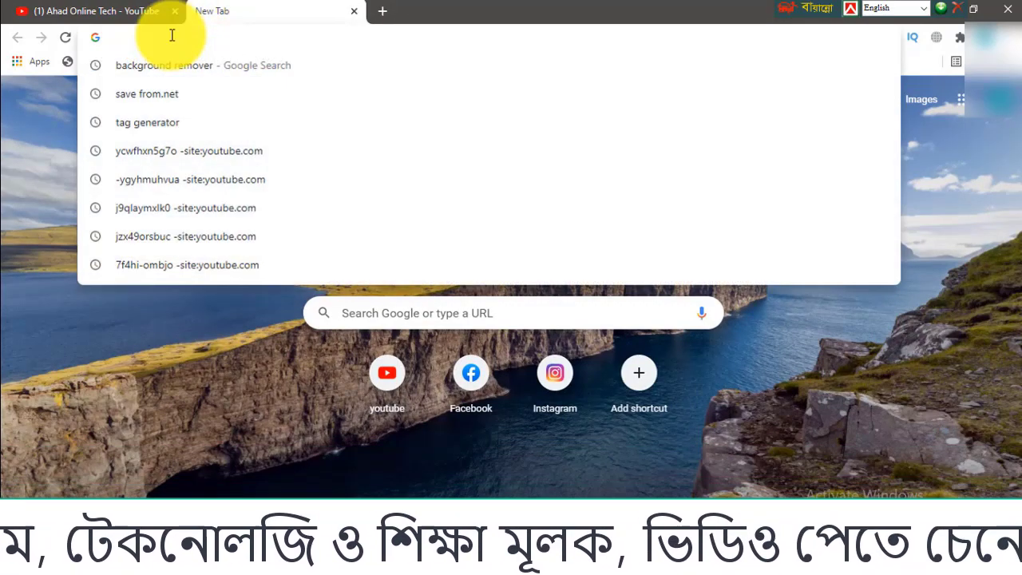
type("fiverr.com")
key("Return")
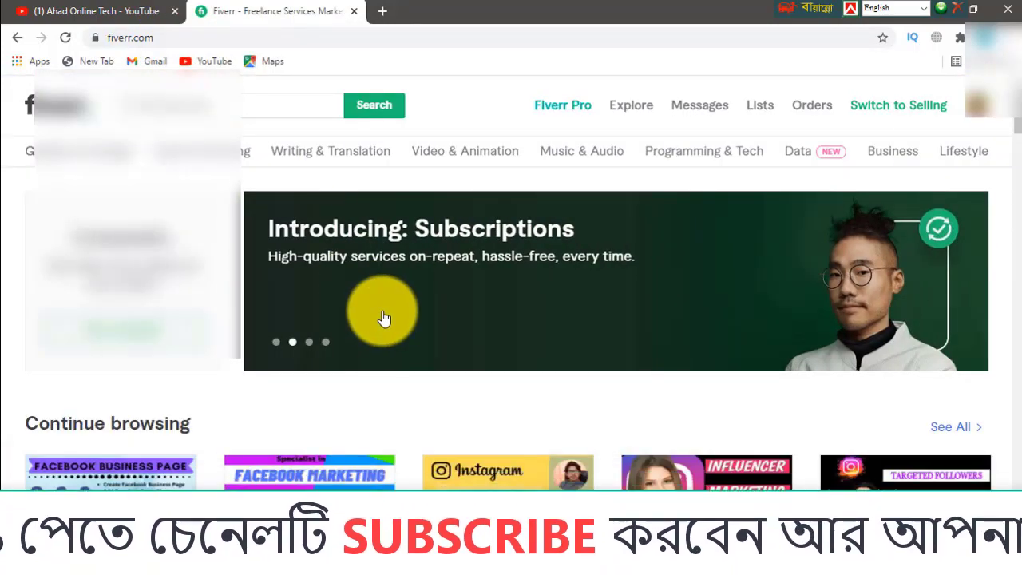
Open the account's seller profile on Fiverr and start creating a new gig
left_click(977, 118)
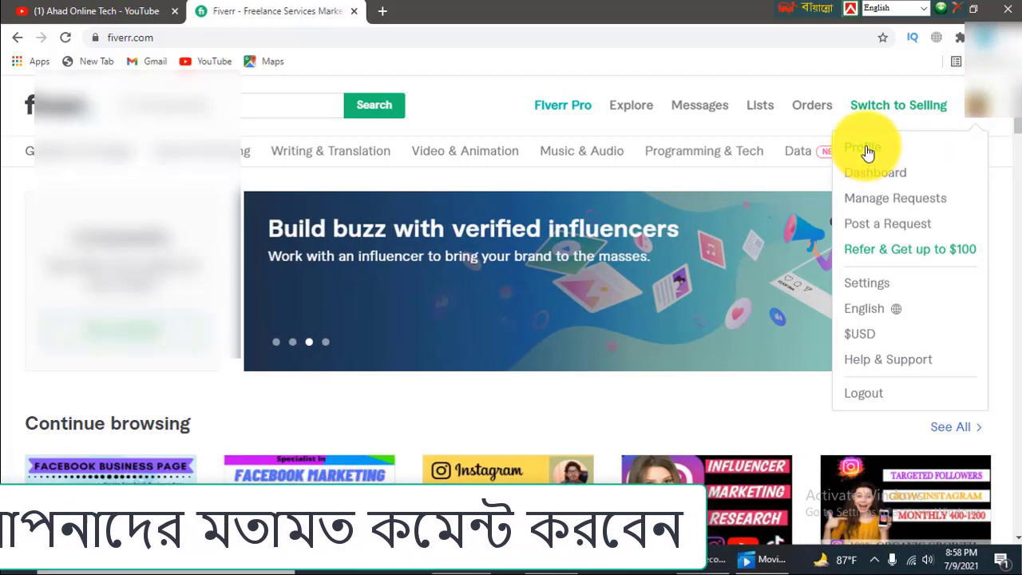
left_click(868, 152)
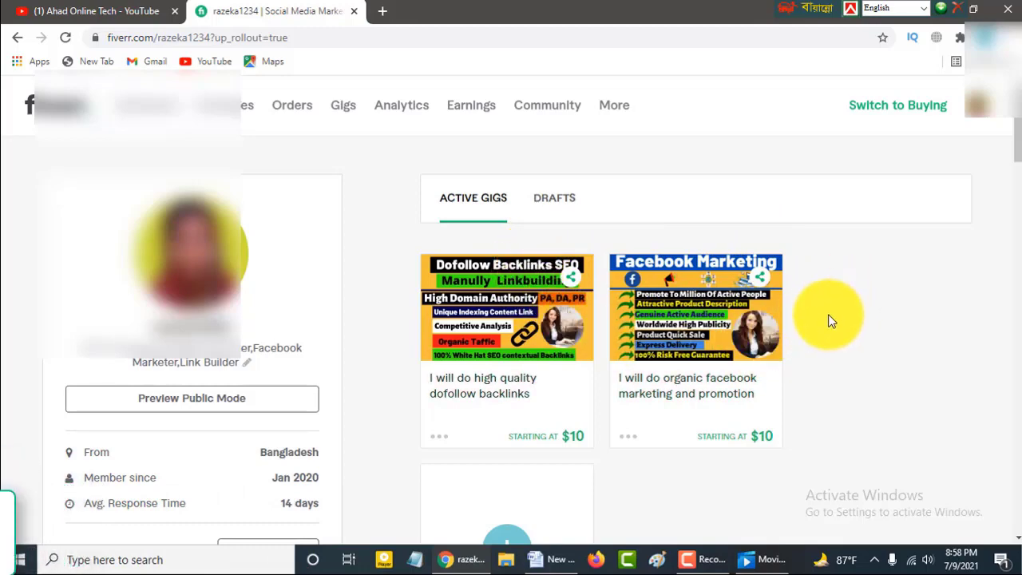
scroll(895, 330, "down", 2)
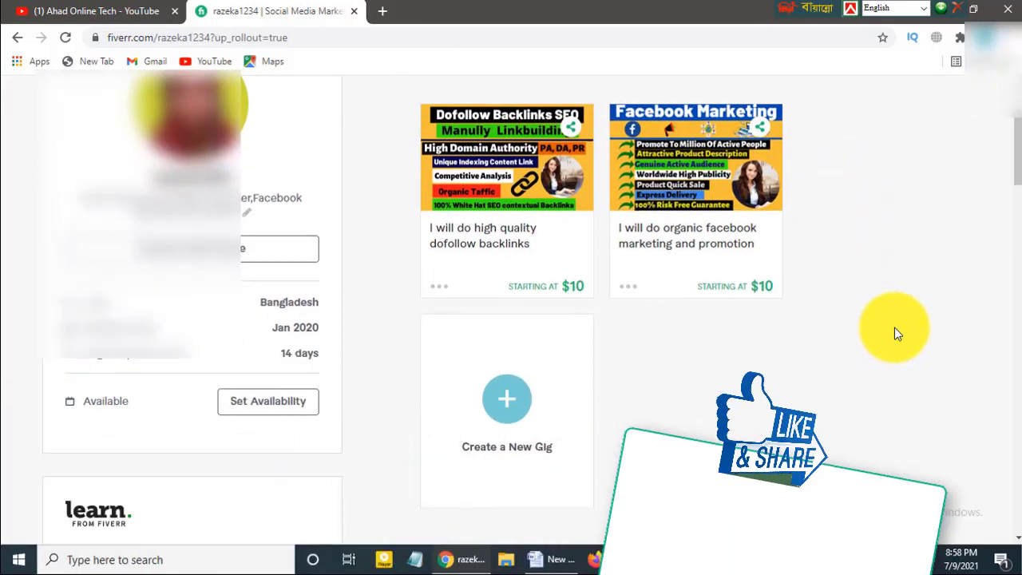
scroll(894, 331, "up", 1)
scroll(894, 331, "down", 2)
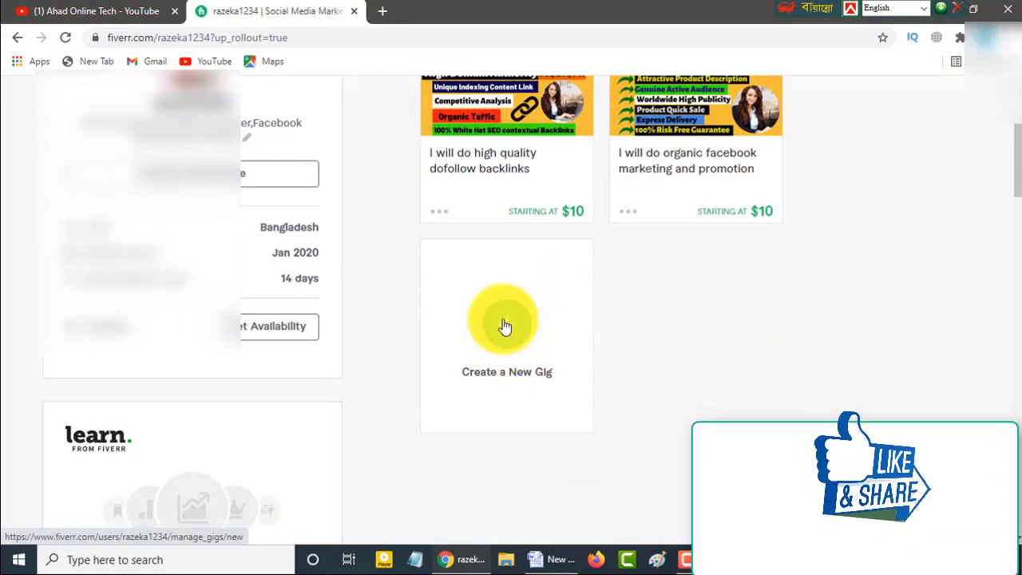
left_click(502, 339)
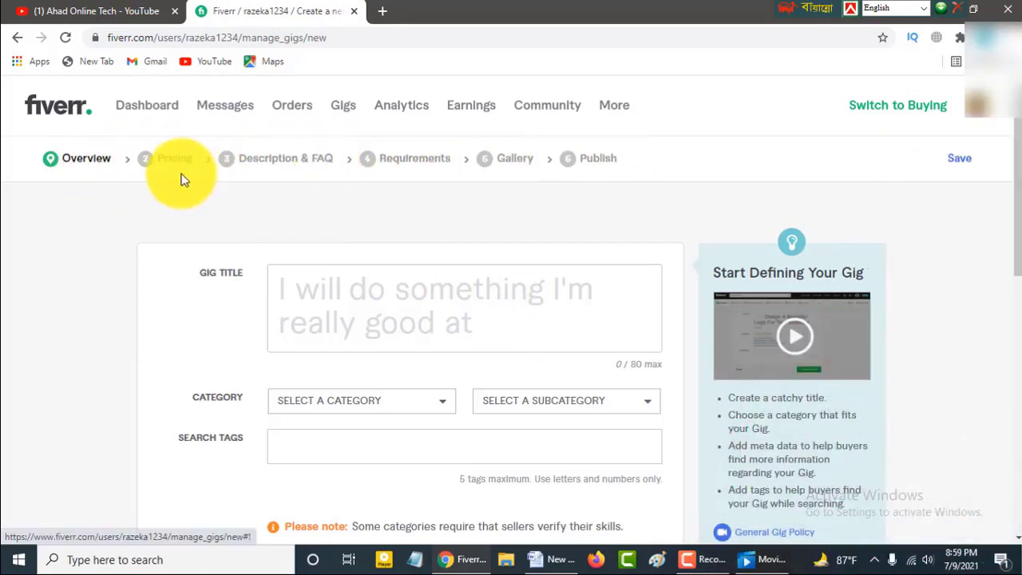
Open an additional browser tab for research and return to the gig title field of the new gig form
left_click(301, 305)
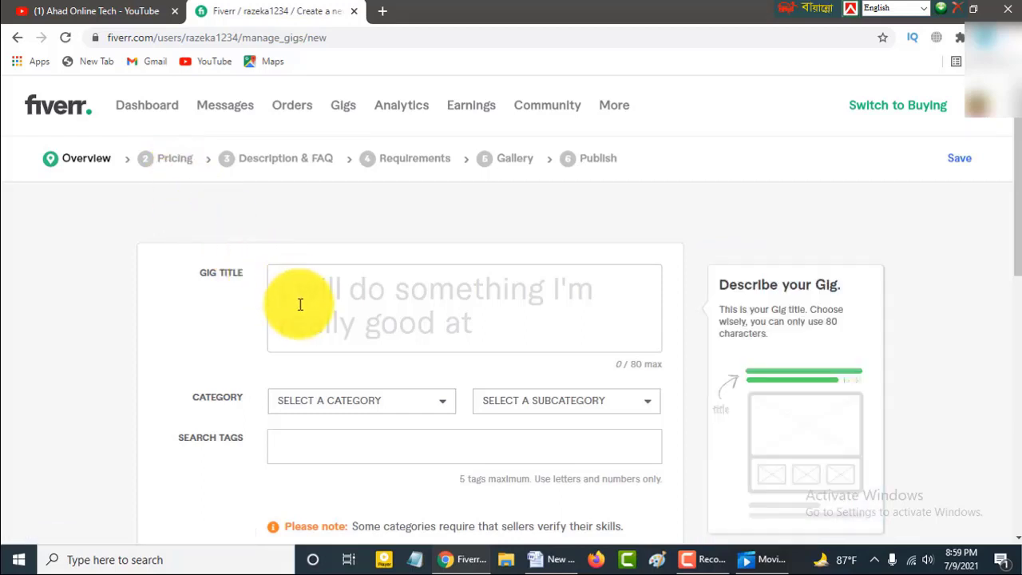
scroll(324, 292, "down", 1)
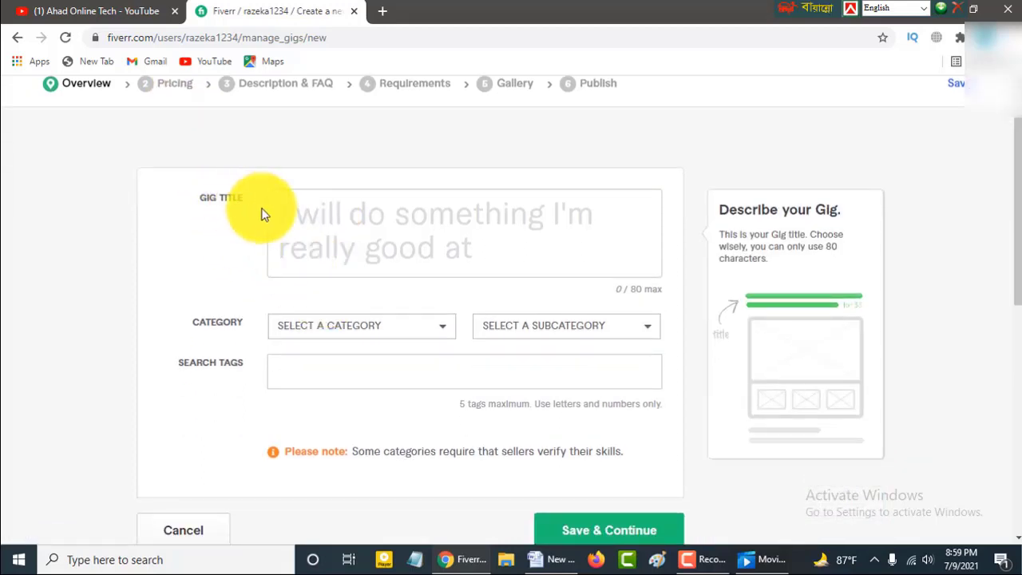
key("ctrl+t")
left_click(291, 11)
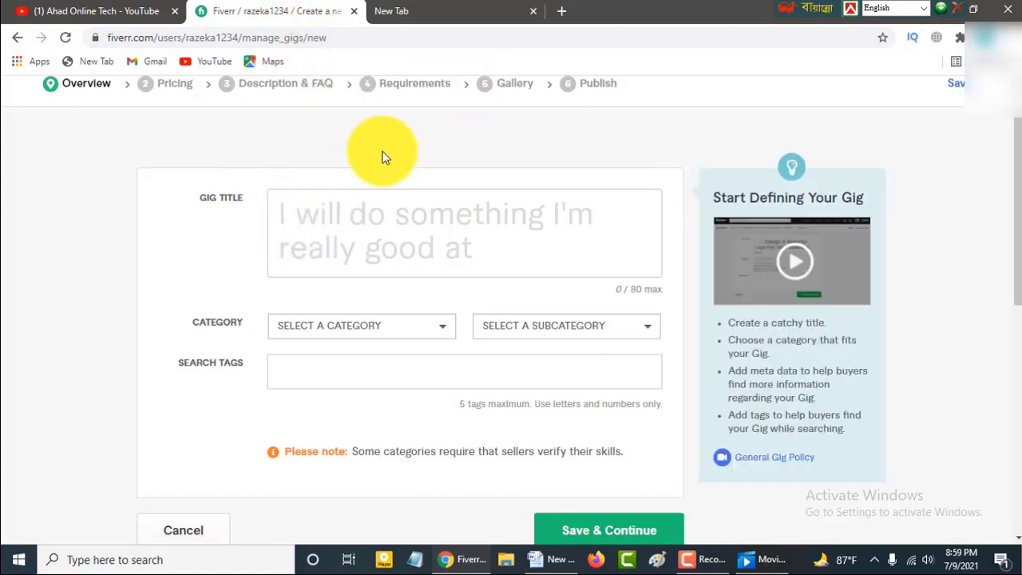
left_click(398, 214)
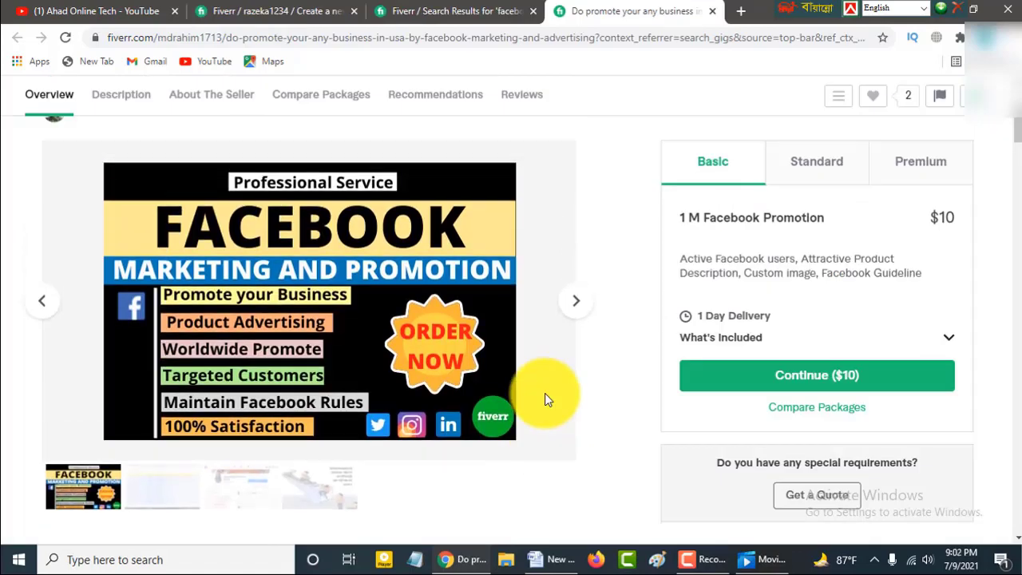
Examine the competing Facebook marketing and promotion gig's description and packages, and compare it with the other facebook marketing search results
scroll(344, 423, "down", 5)
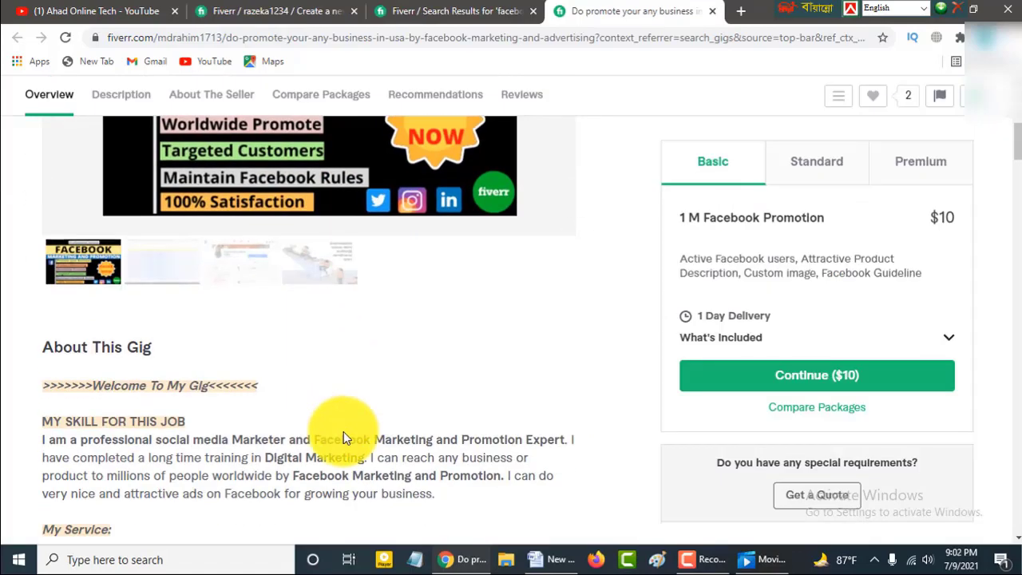
left_click_drag(44, 199, 607, 493)
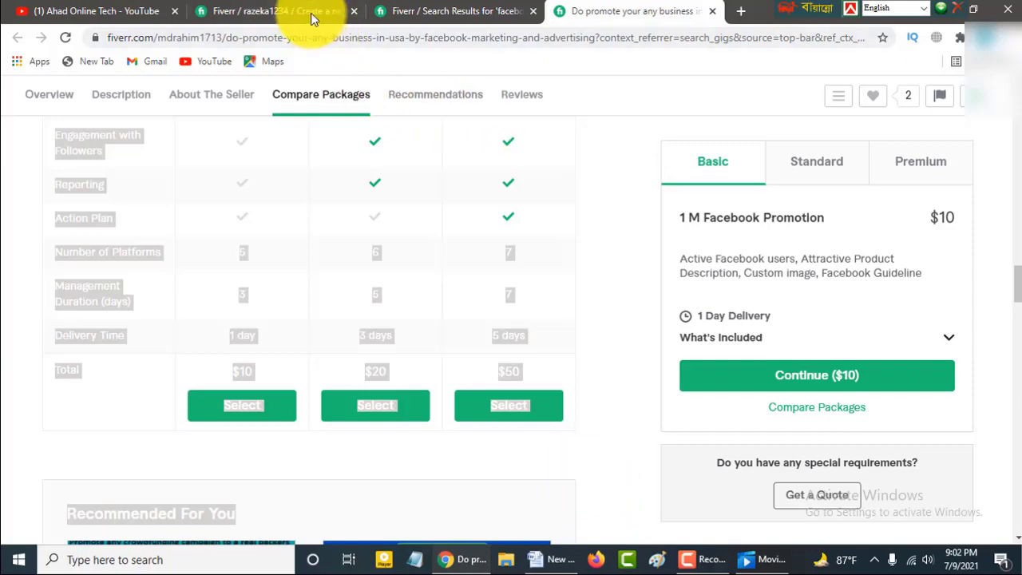
left_click(442, 15)
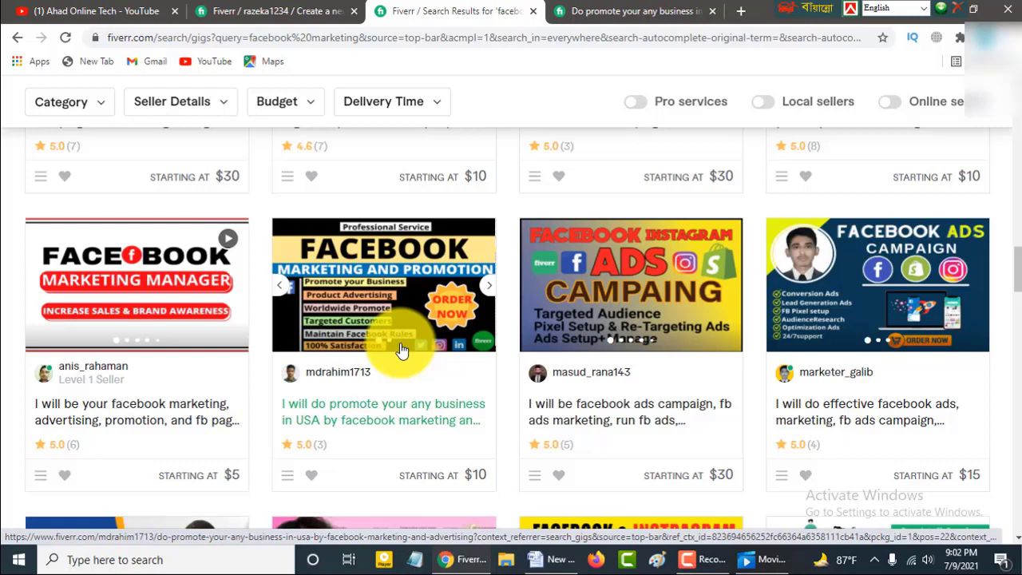
scroll(402, 351, "down", 1)
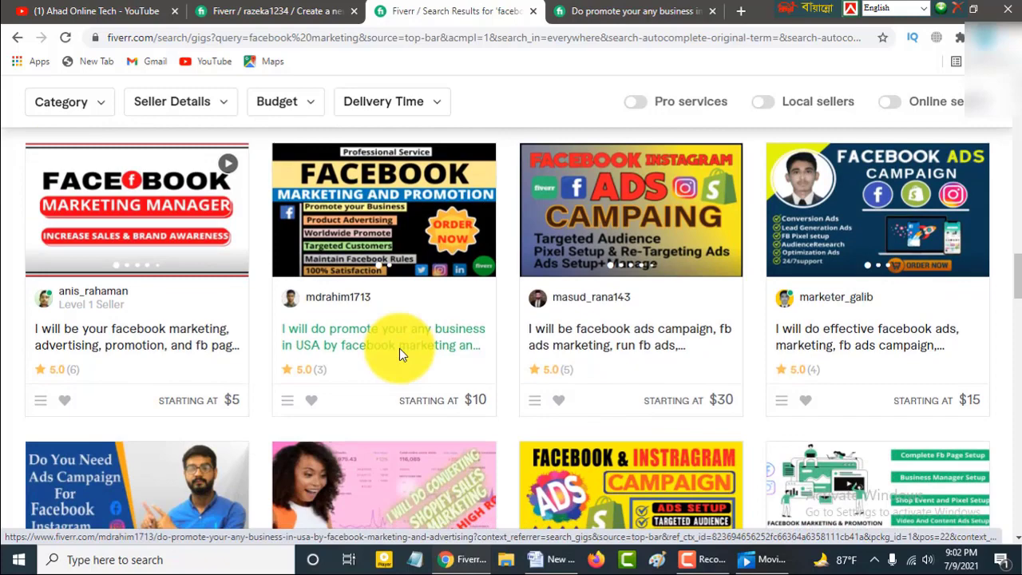
scroll(403, 355, "down", 4)
scroll(405, 360, "up", 4)
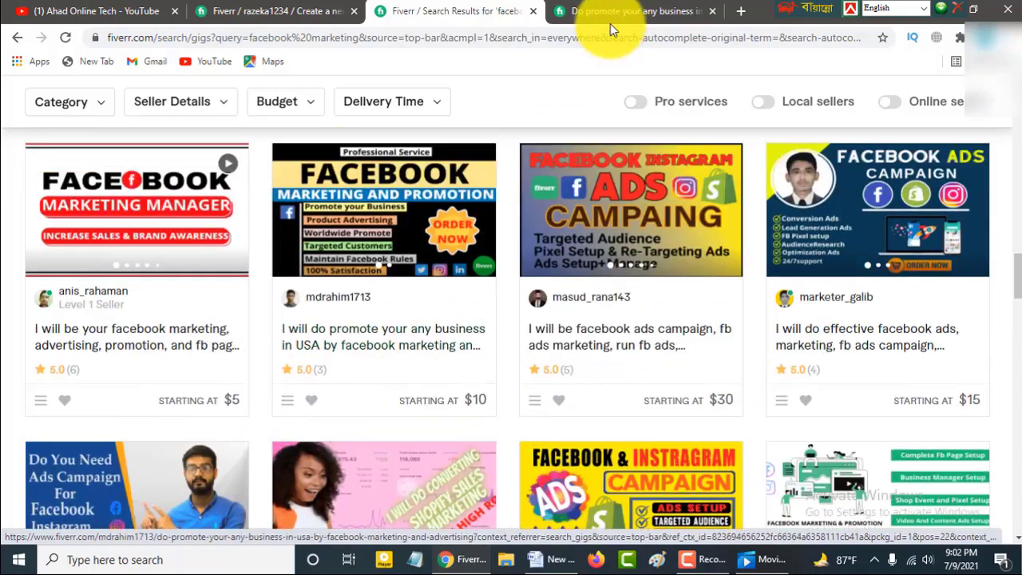
left_click(610, 28)
scroll(435, 356, "up", 8)
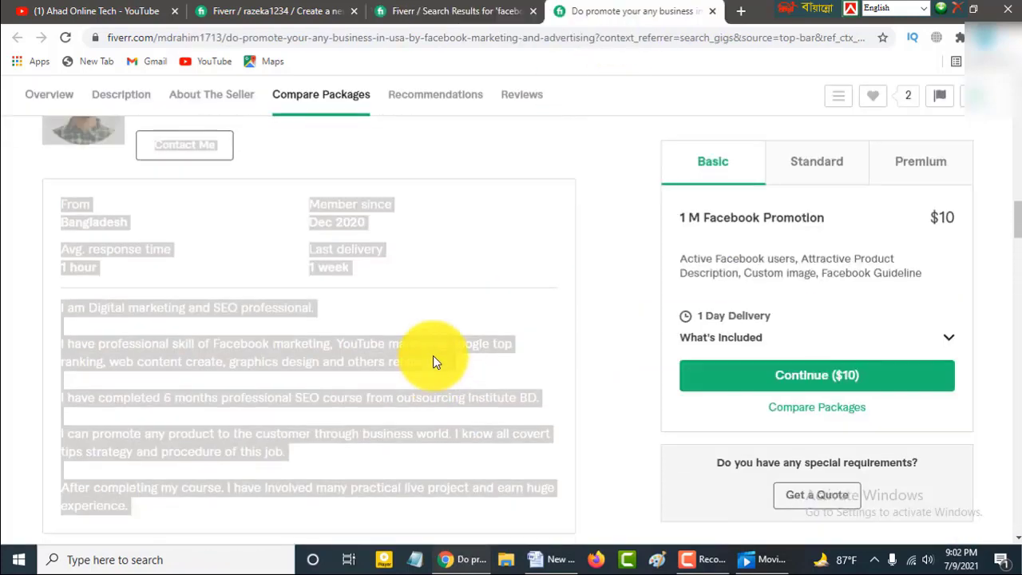
scroll(433, 356, "up", 10)
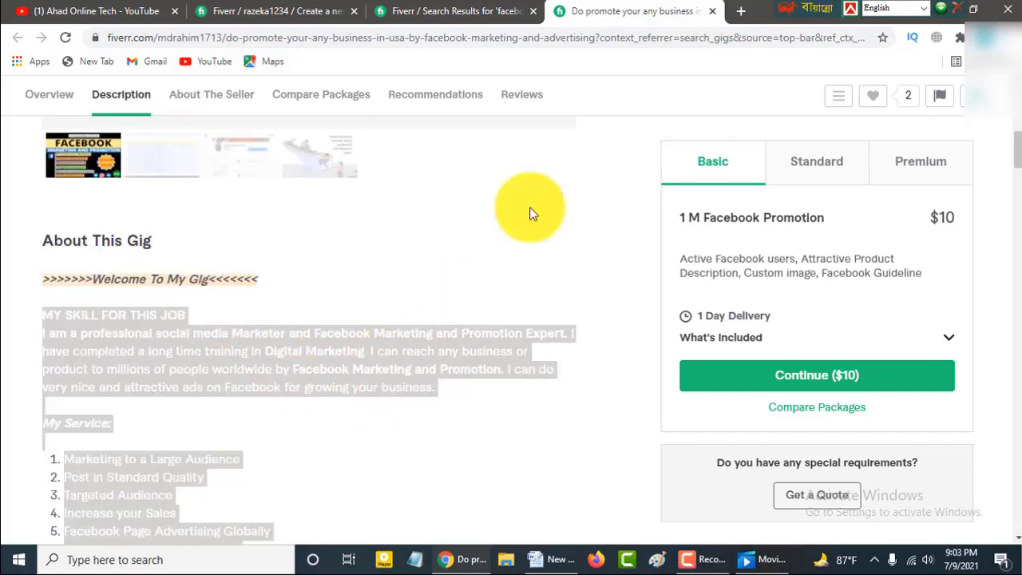
left_click(496, 9)
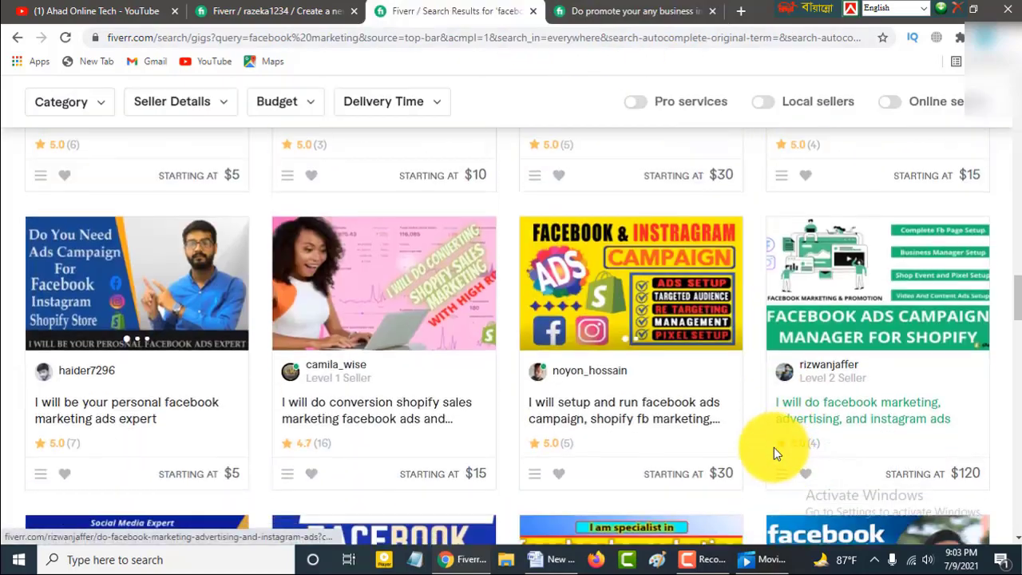
left_click(605, 10)
scroll(356, 407, "up", 3)
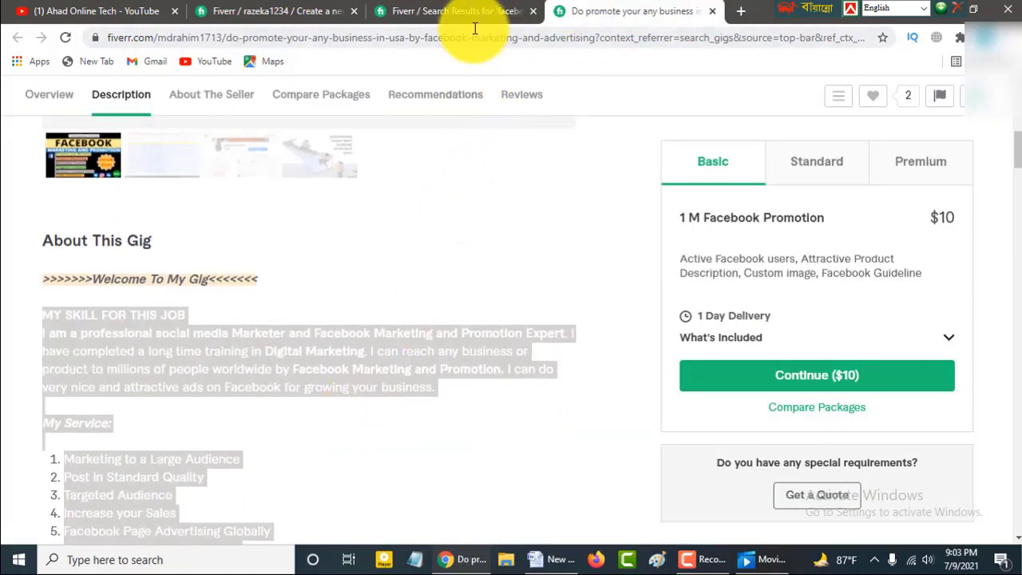
left_click(456, 10)
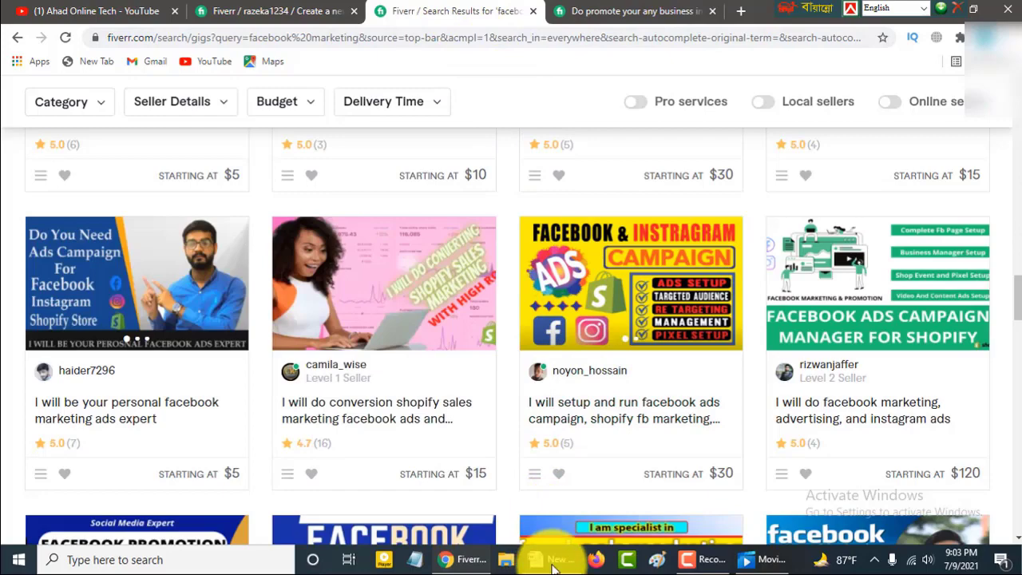
Switch to Microsoft Word and review the drafted Facebook business page gig text, including its service quality and specialty lists
left_click(551, 559)
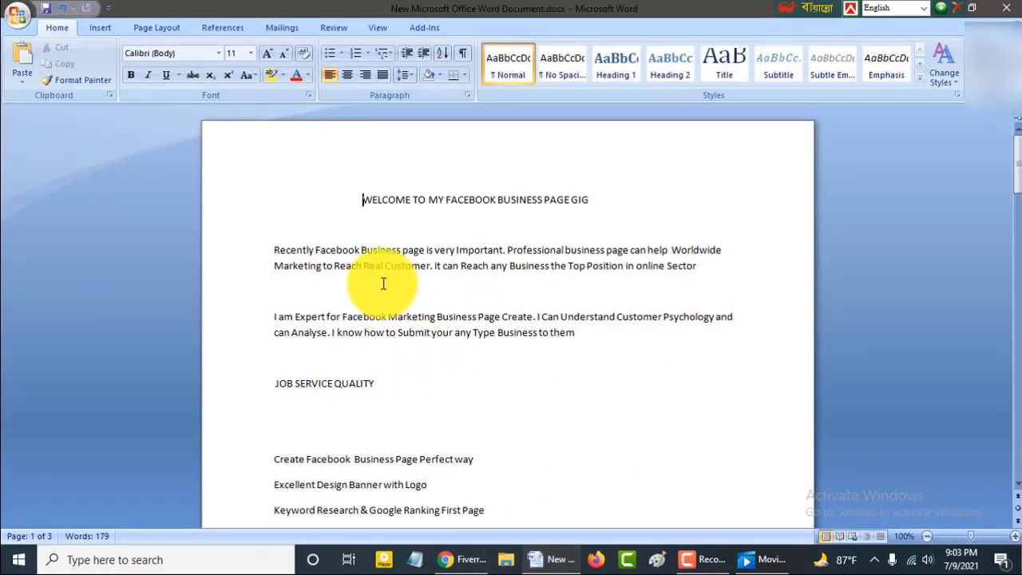
scroll(338, 231, "down", 3)
scroll(342, 280, "down", 8)
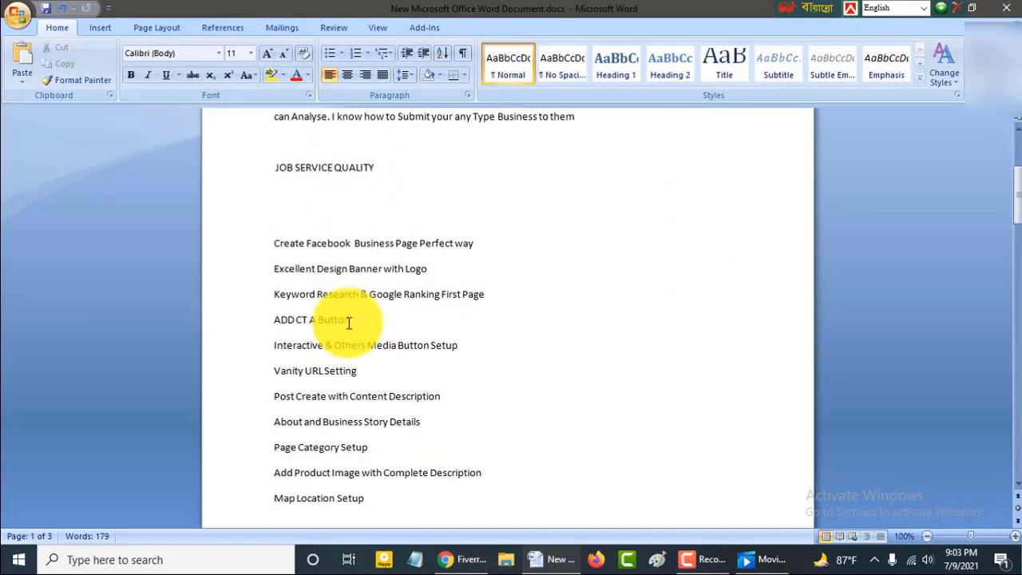
scroll(346, 328, "down", 1)
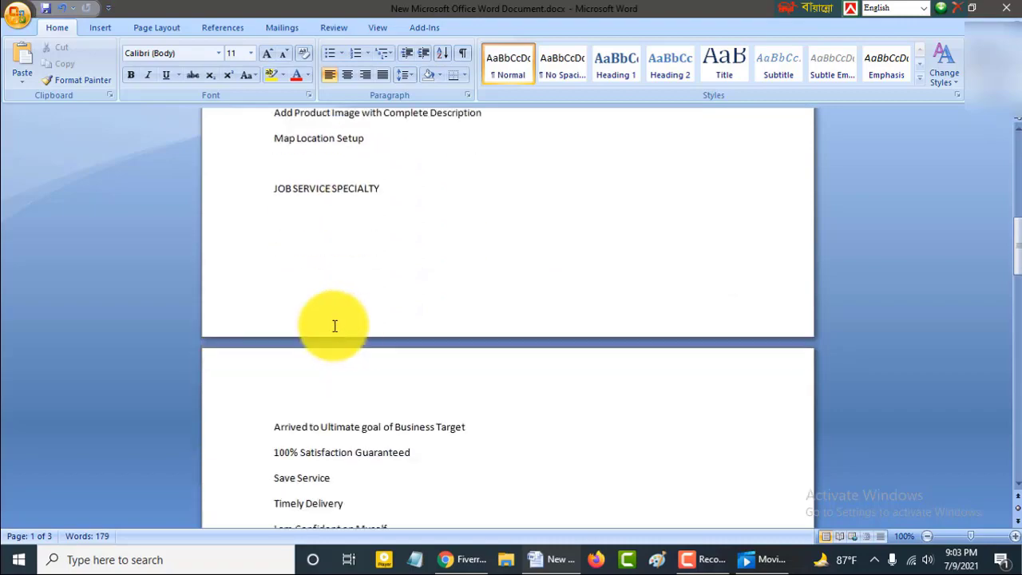
Switch back to Chrome and review the images and description of the competing Facebook marketing and promotion gig
left_click(468, 558)
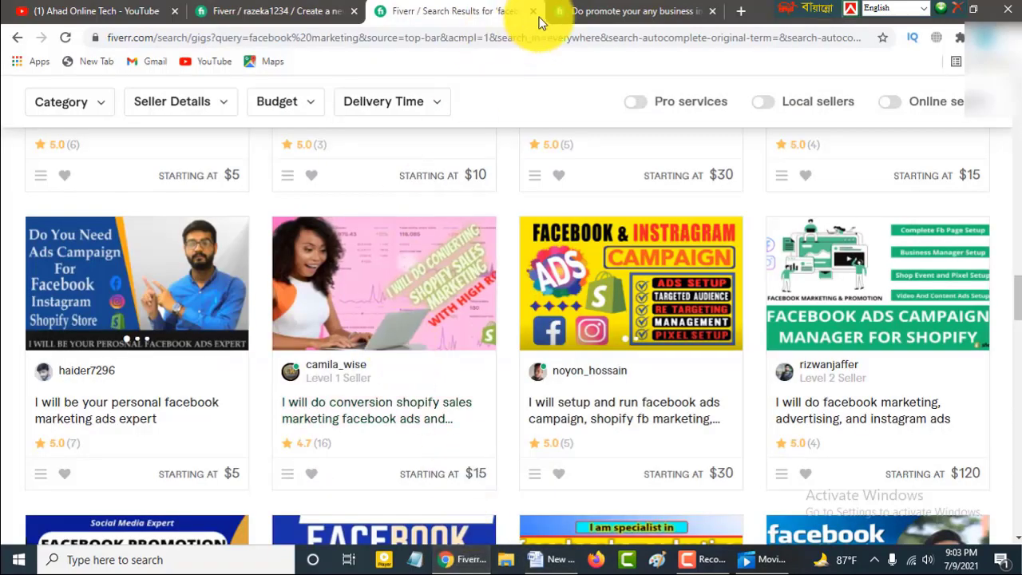
left_click(643, 14)
scroll(274, 427, "up", 6)
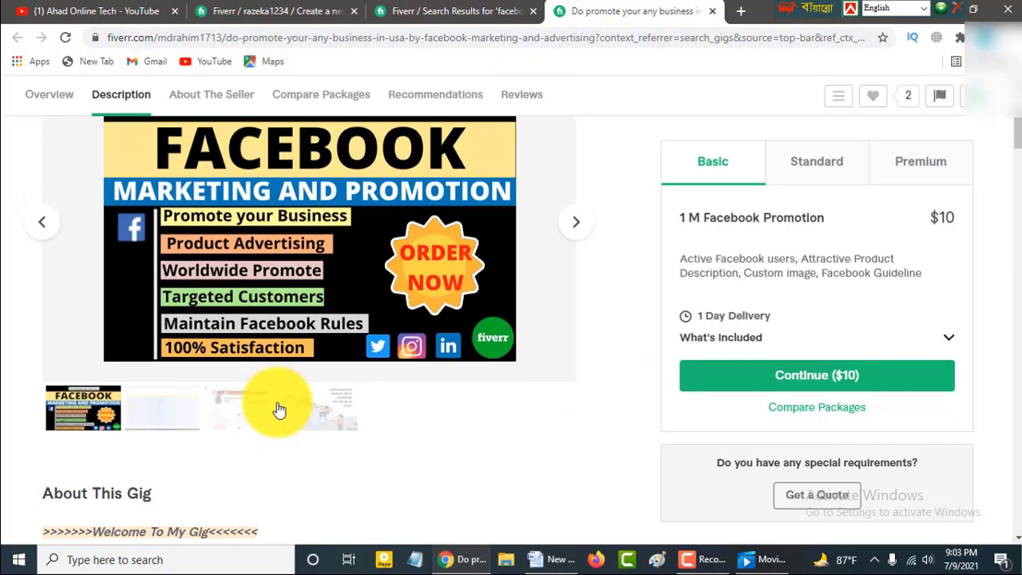
scroll(277, 409, "down", 5)
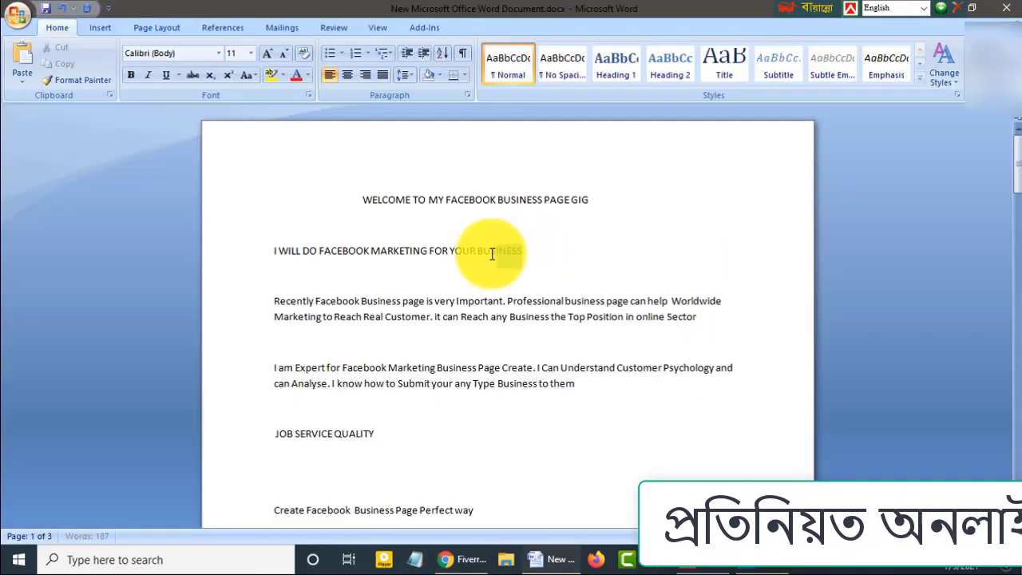
Copy the line "I WILL DO FACEBOOK MARKETING FOR YOUR BUSINESS" from the Word draft into the Fiverr form's gig title in Chrome
left_click_drag(492, 254, 281, 258)
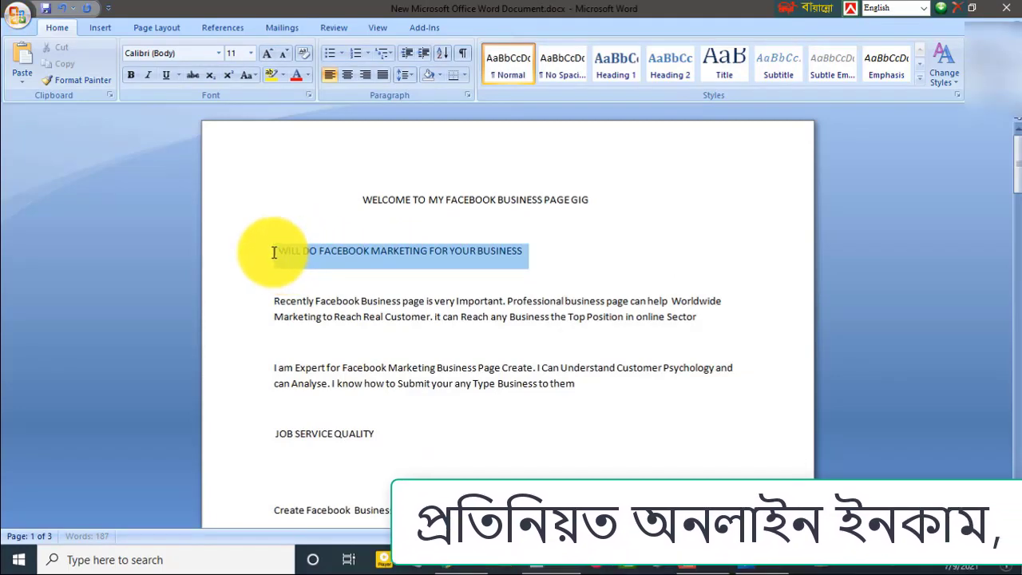
right_click(345, 251)
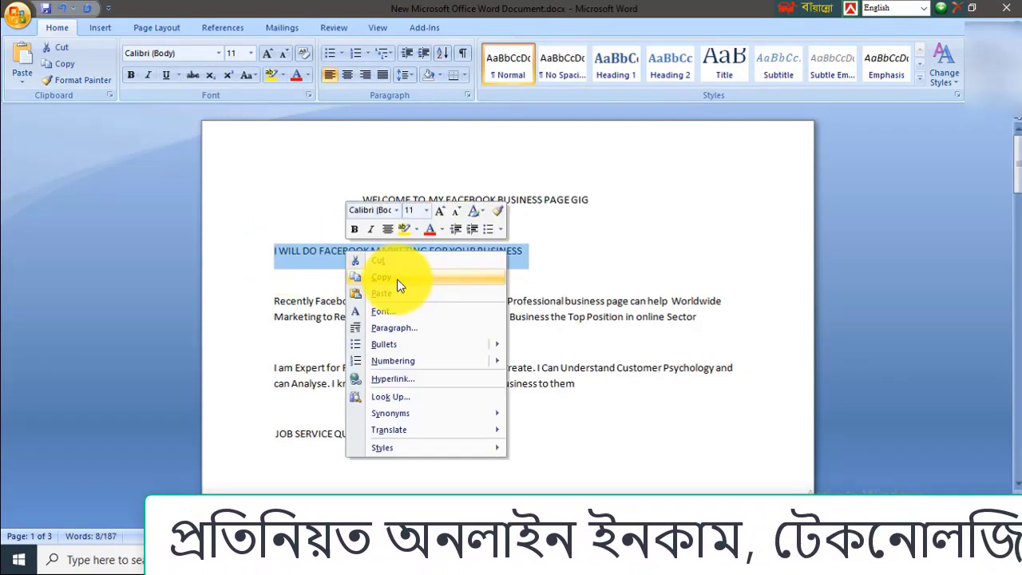
left_click(397, 277)
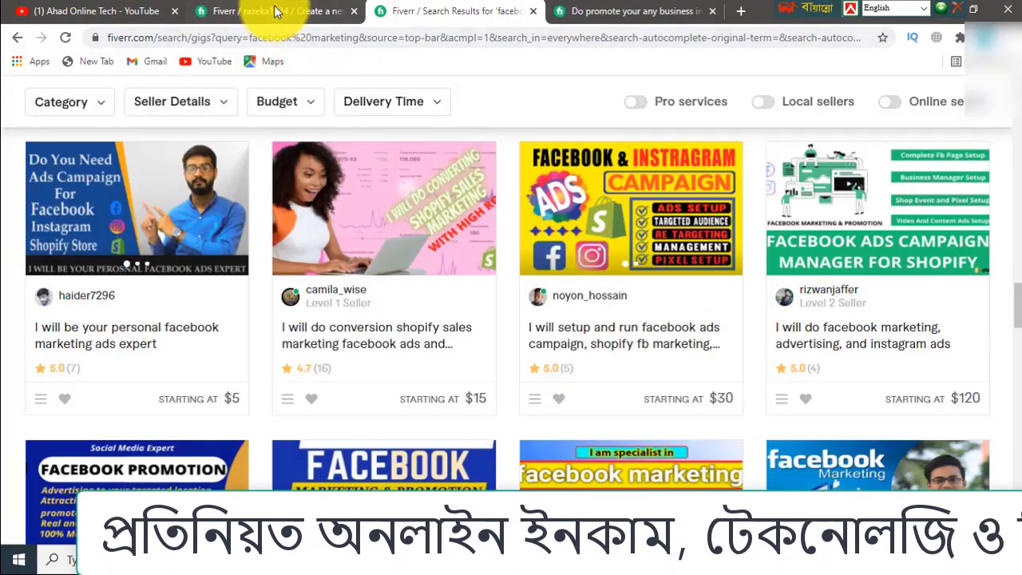
left_click(274, 11)
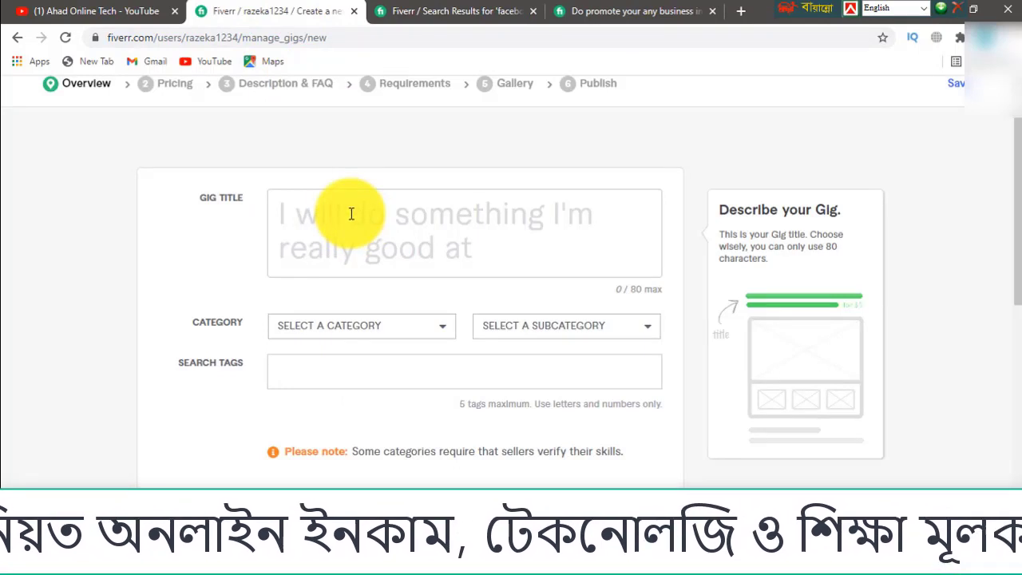
right_click(351, 213)
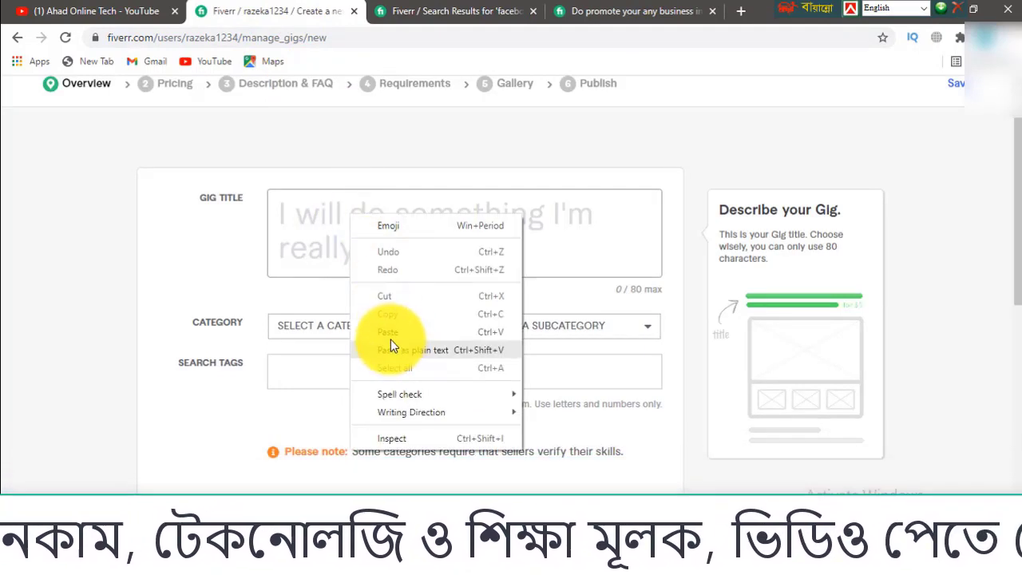
left_click(391, 329)
Remove the duplicated "I WILL" from the start of the pasted gig title text
scroll(454, 233, "up", 2)
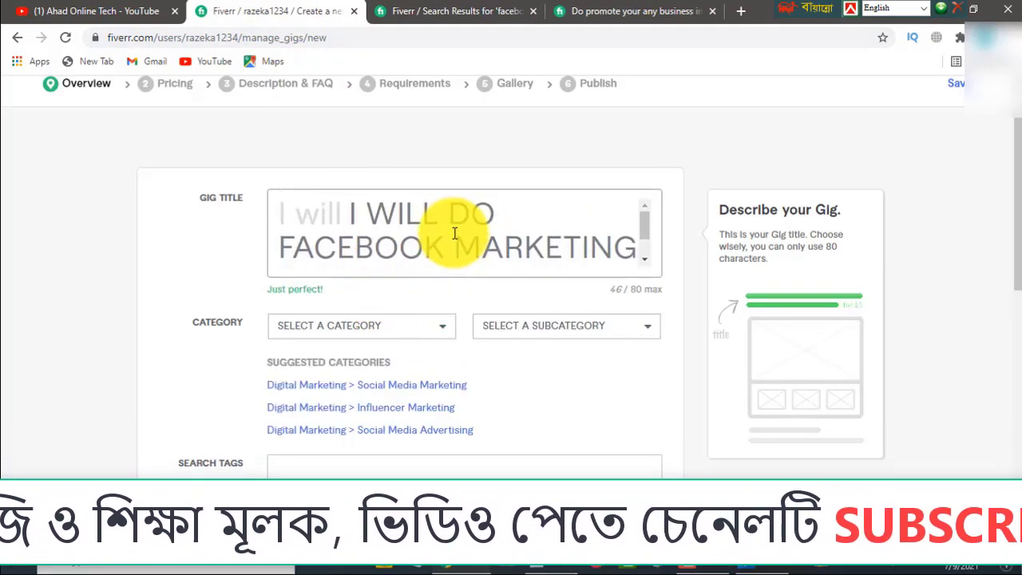
left_click_drag(450, 225, 344, 218)
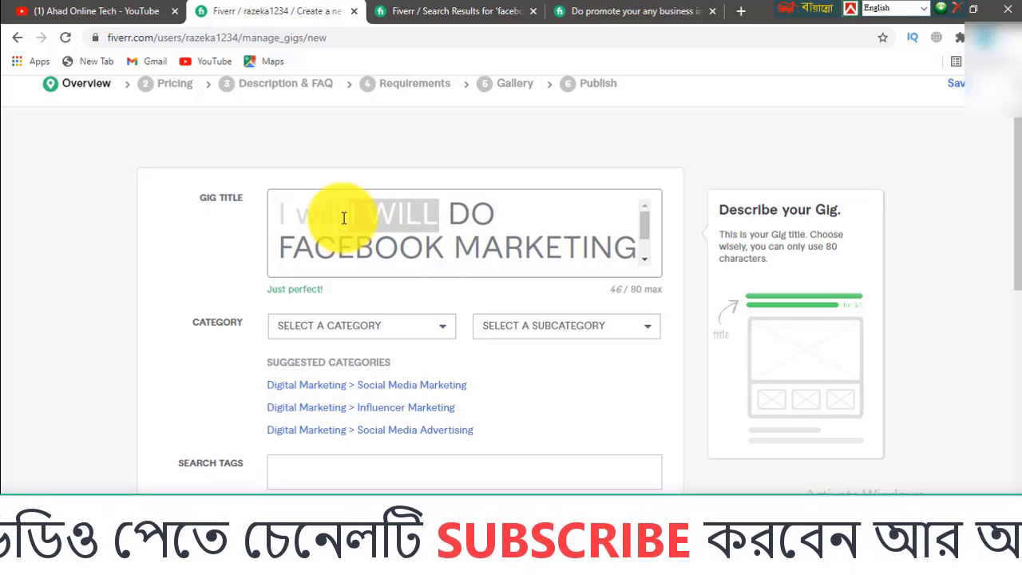
key("BackSpace")
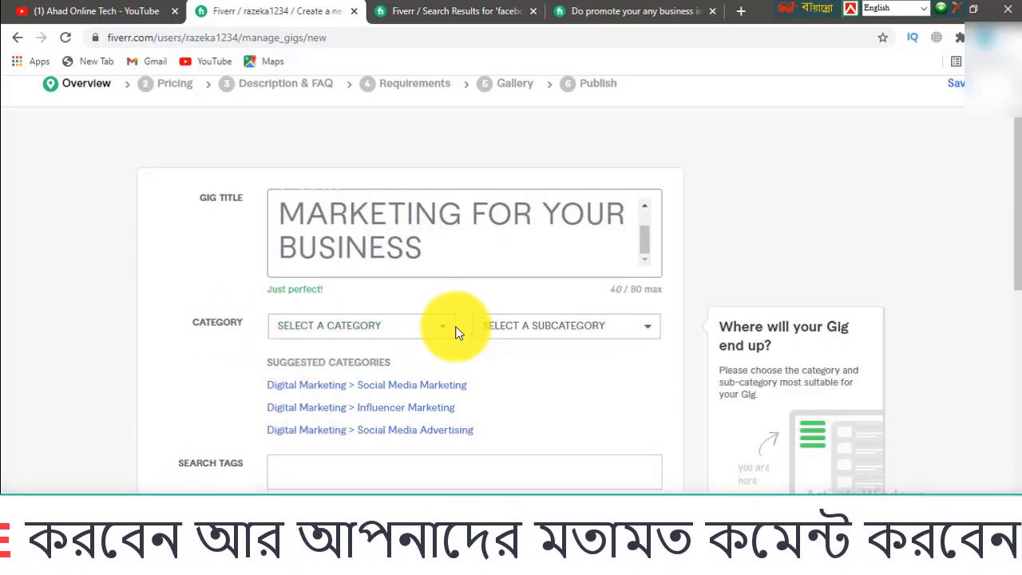
Set the gig category to Digital Marketing and the subcategory to Social Media Marketing
left_click(443, 333)
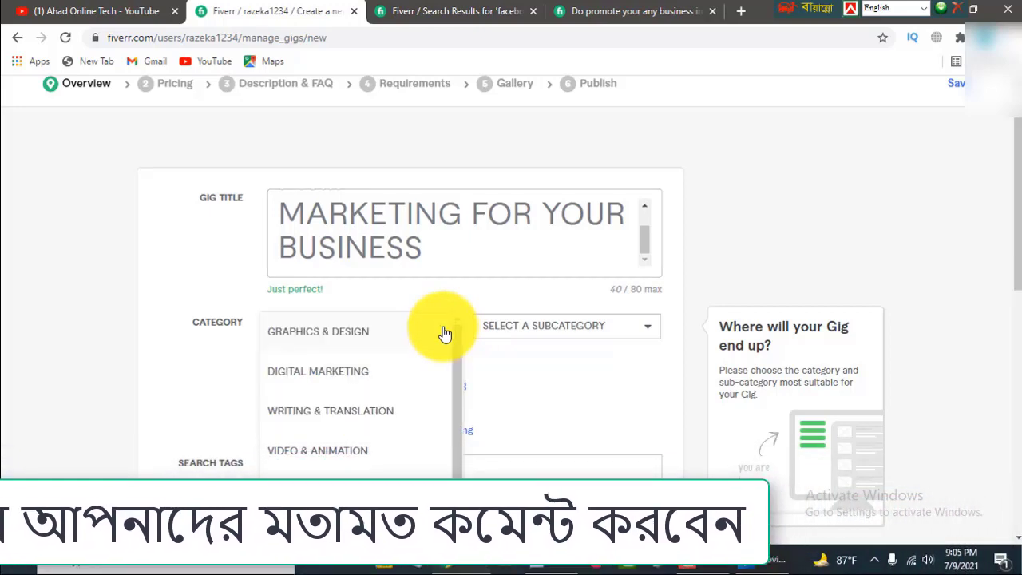
left_click(354, 380)
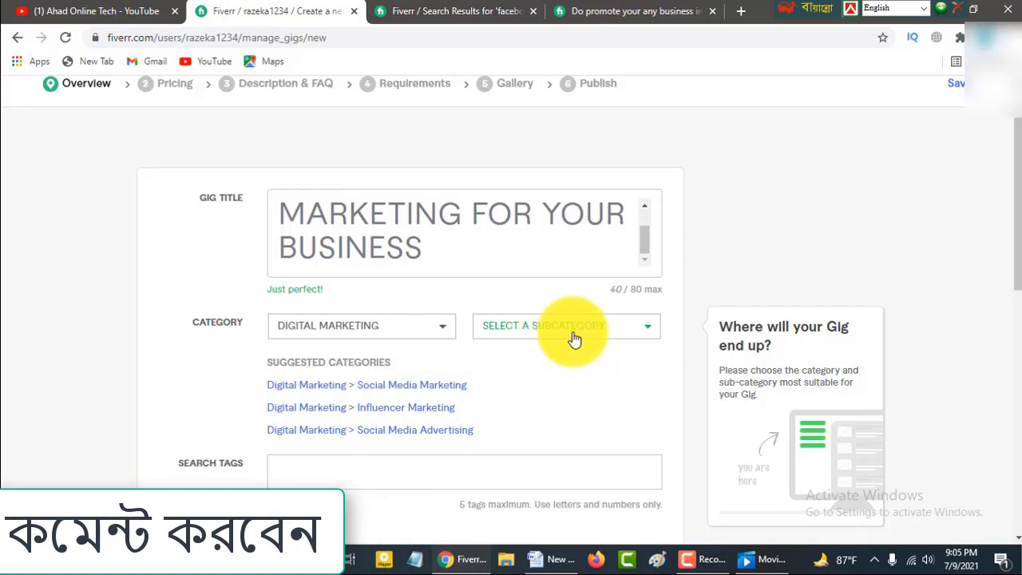
left_click(649, 336)
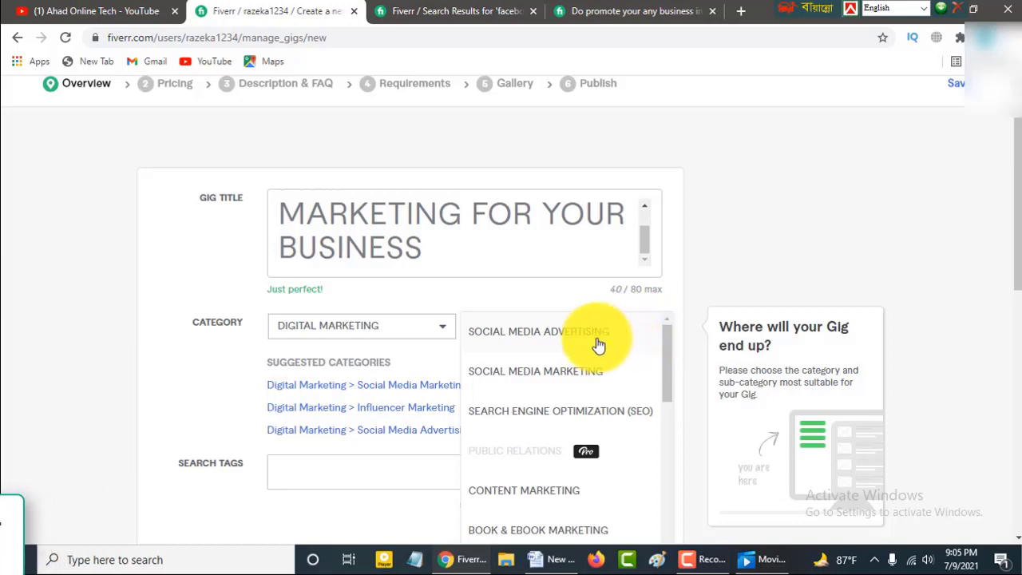
left_click(543, 377)
Set the service type to Social Media Management and select Facebook as the supported platform in the gig metadata
scroll(213, 318, "down", 2)
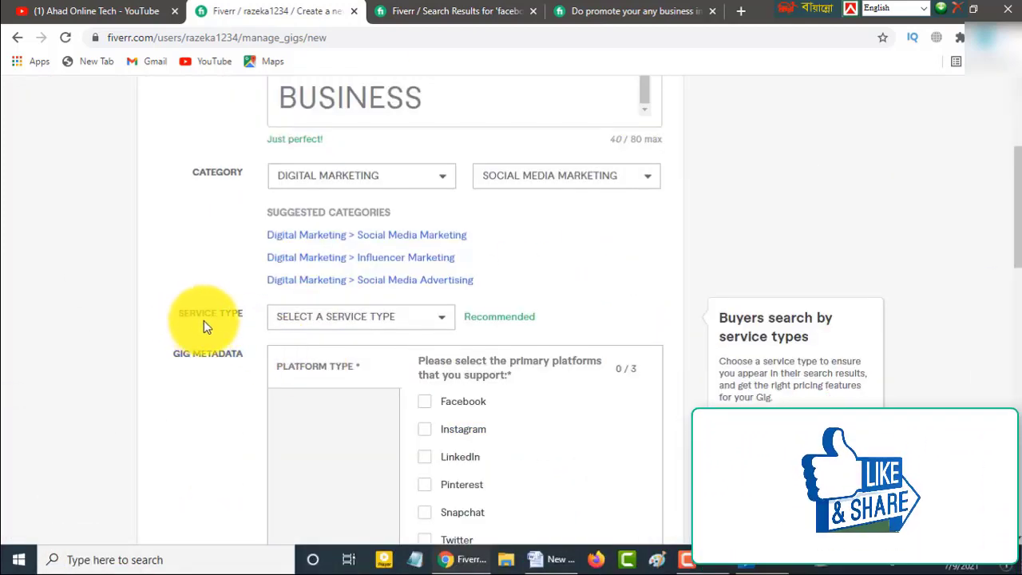
left_click(444, 325)
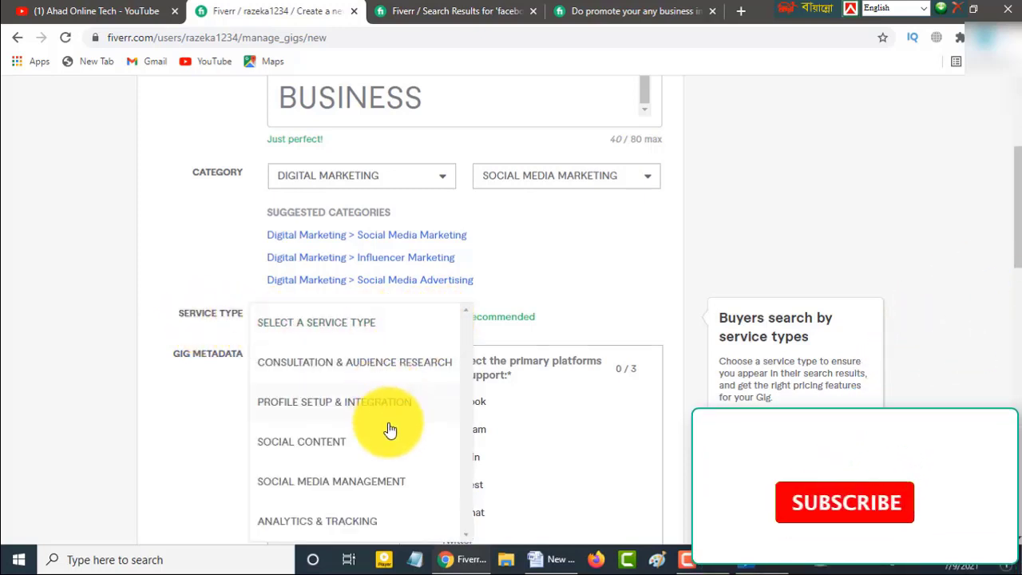
scroll(390, 430, "down", 1)
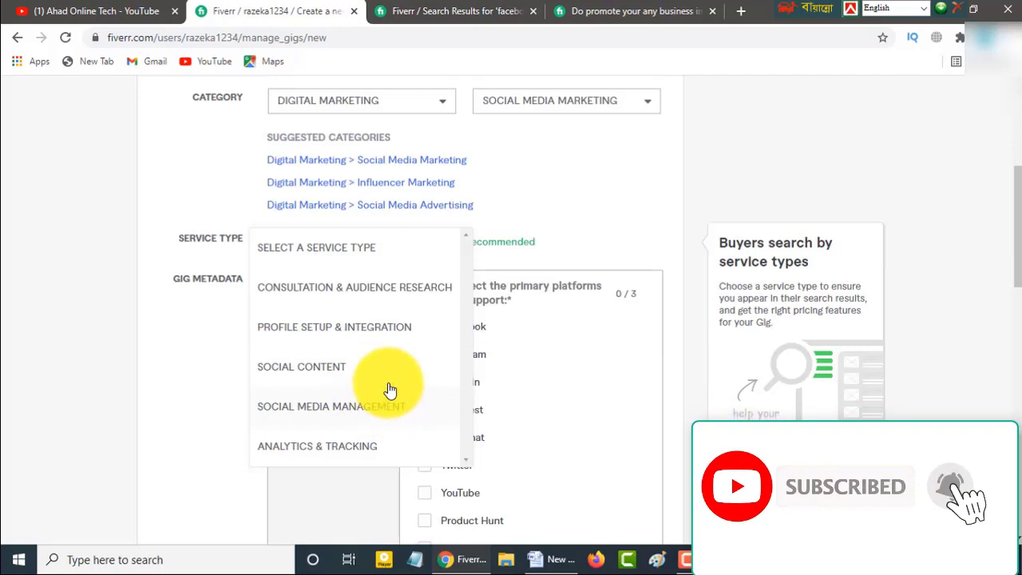
scroll(390, 390, "down", 2)
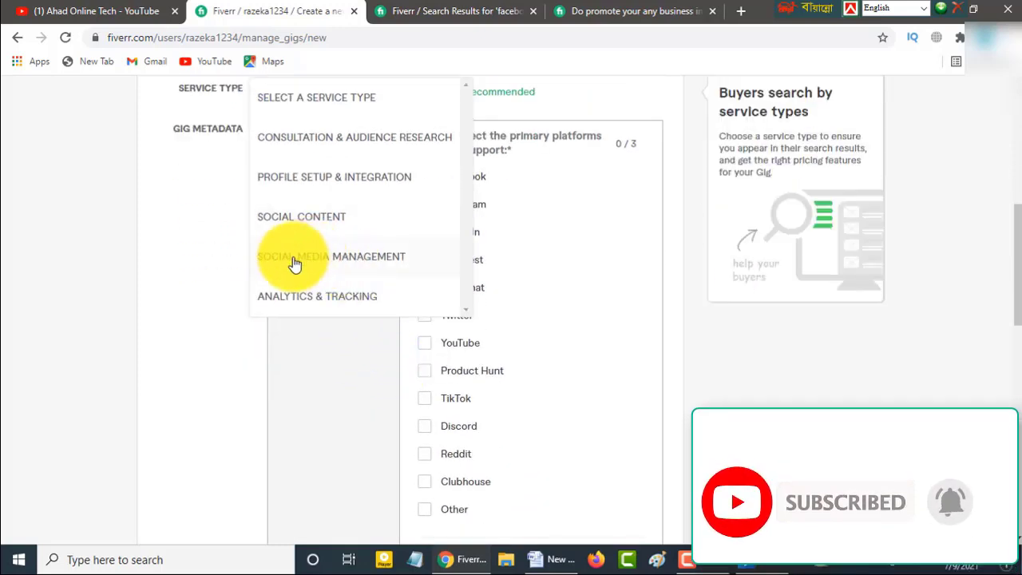
left_click(339, 263)
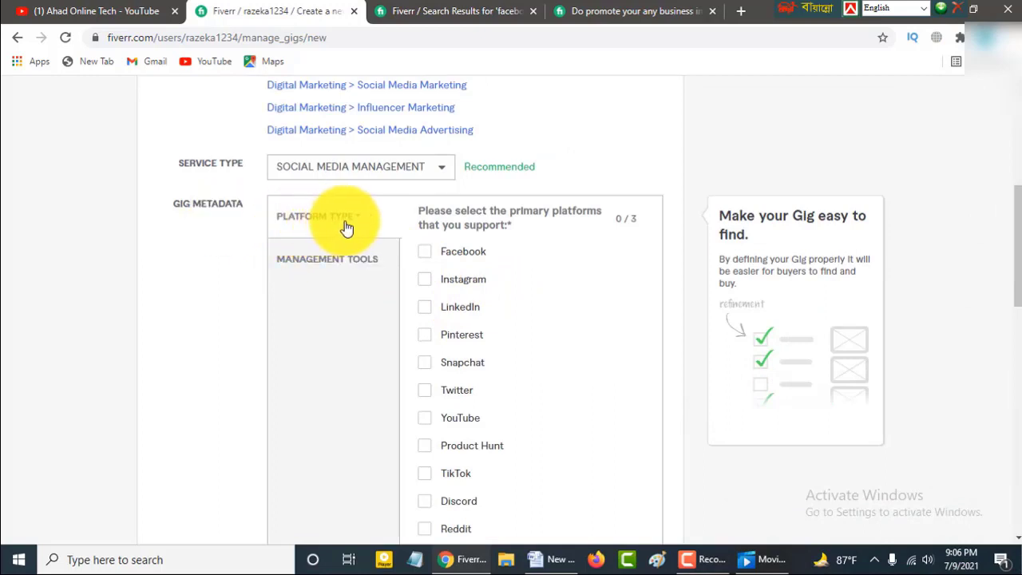
left_click(426, 255)
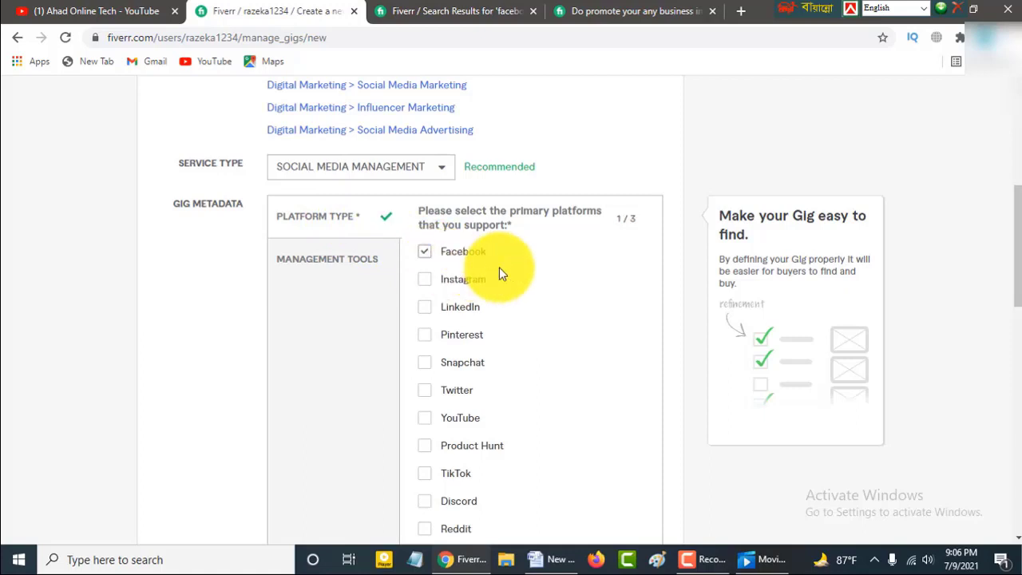
Examine the related tags of the competing Facebook marketing gig as reference for the new gig's search tags
scroll(580, 294, "down", 5)
mouse_move(216, 239)
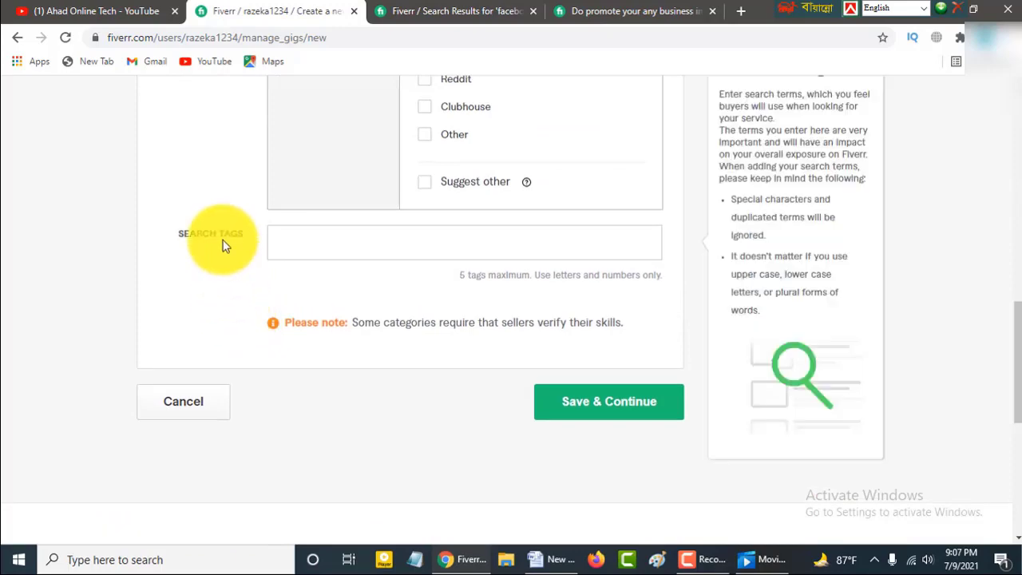
left_click(309, 237)
left_click(623, 11)
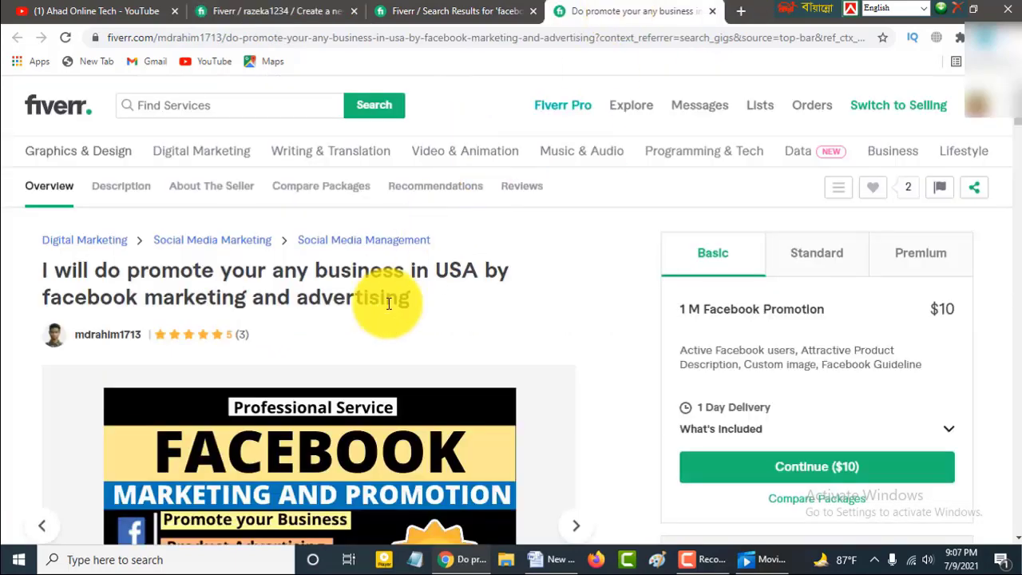
scroll(388, 304, "down", 15)
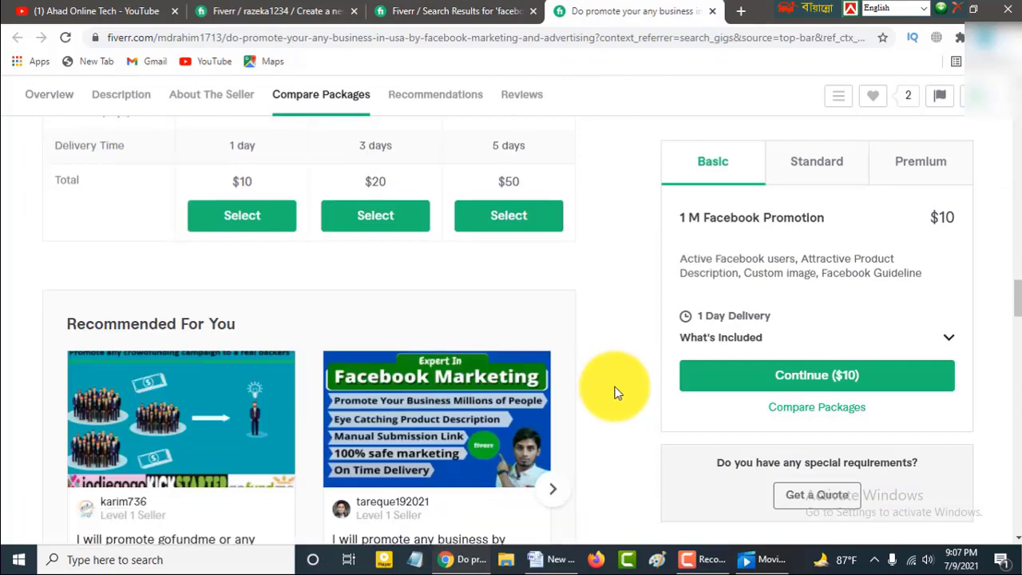
scroll(604, 394, "down", 3)
scroll(558, 392, "down", 15)
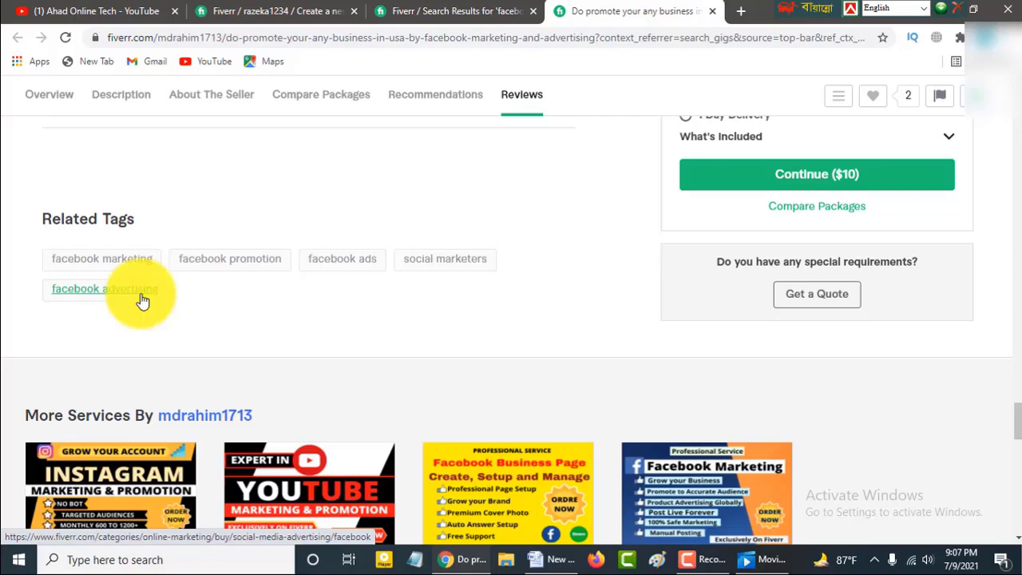
Add the search tags Facebook Marketing, Facebook Promotion, Facebook Ads and Social Media Manager to the new gig
left_click(240, 11)
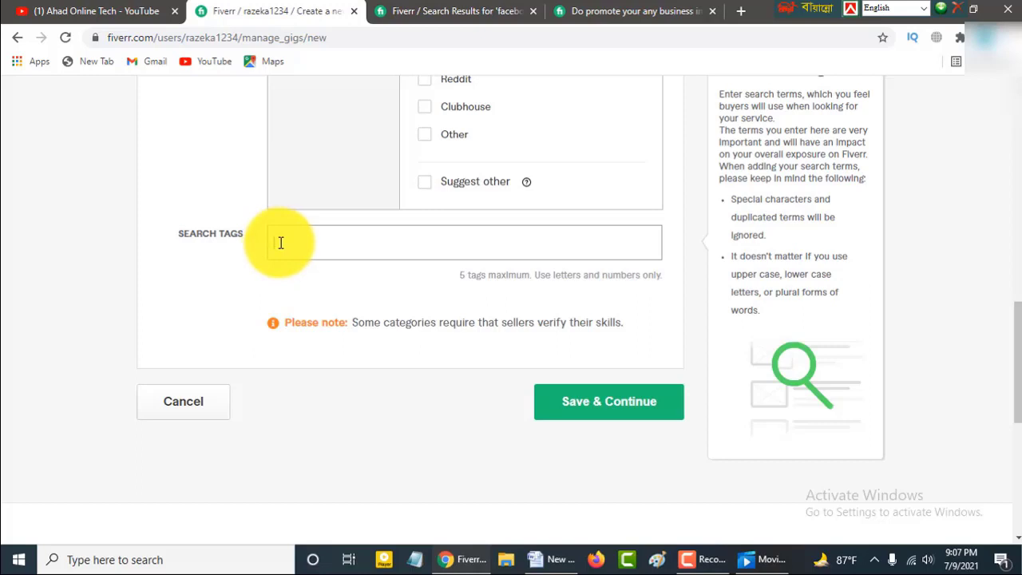
key("ctrl+v")
key("Return")
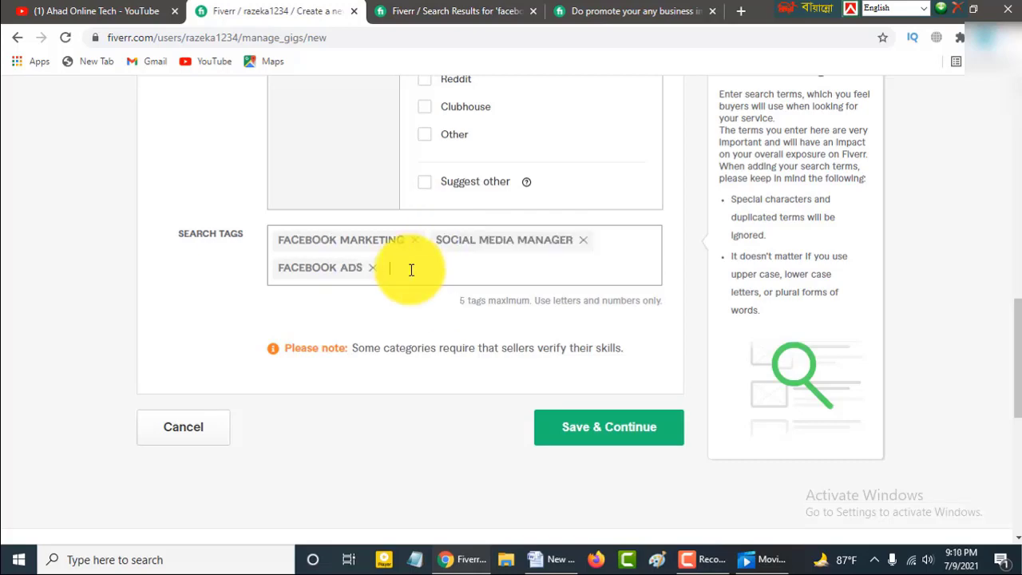
key("ctrl+v")
key("Return")
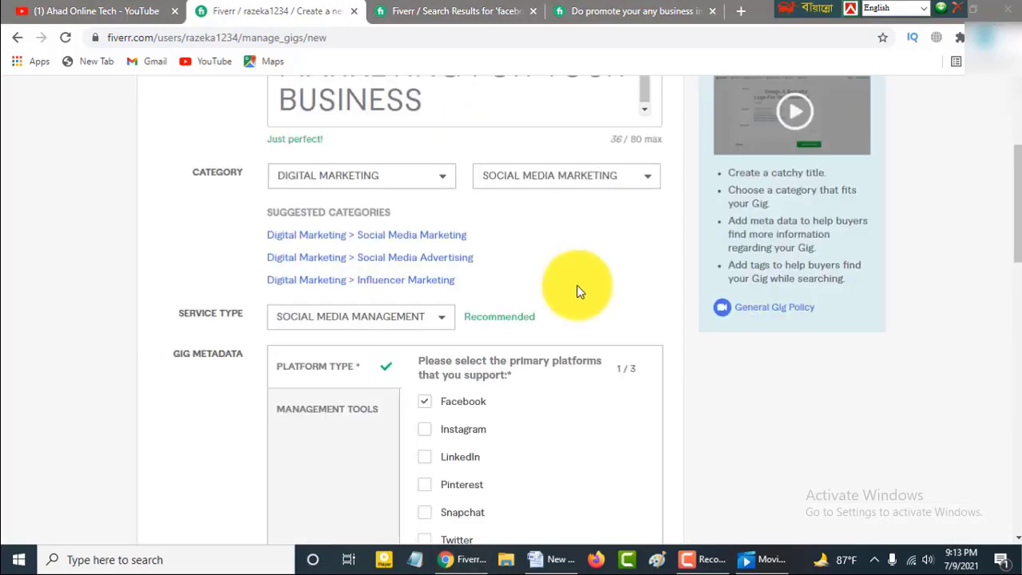
Review the overview's title, category, metadata and search tags, and save it to continue to the pricing stage
scroll(580, 292, "down", 10)
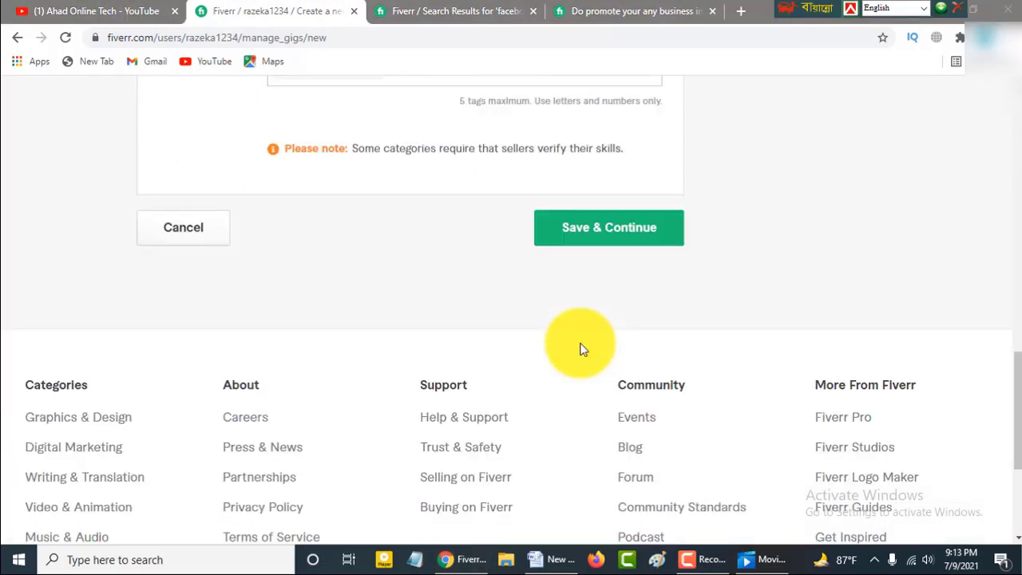
scroll(527, 335, "up", 1)
scroll(508, 323, "up", 10)
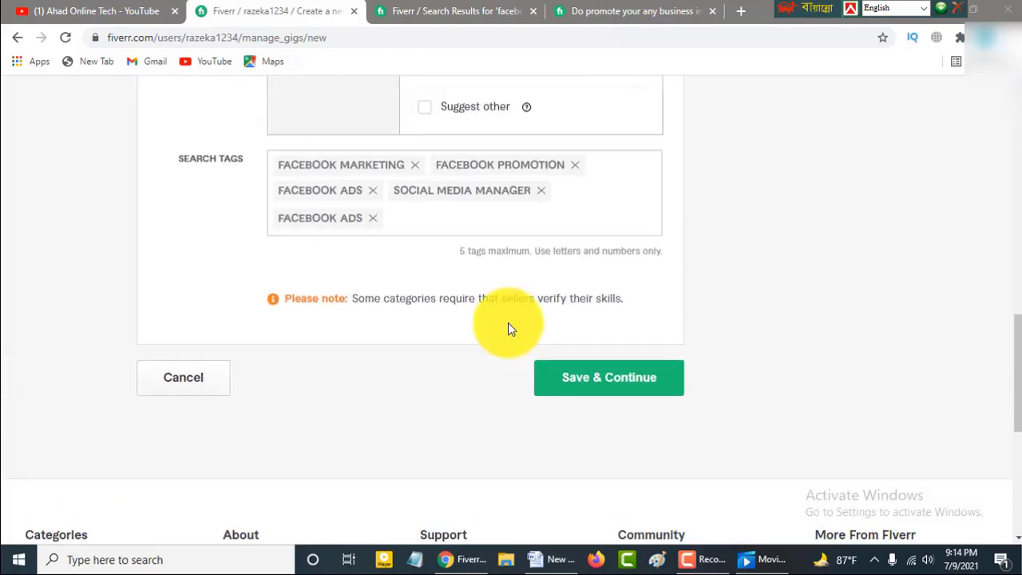
scroll(508, 323, "up", 2)
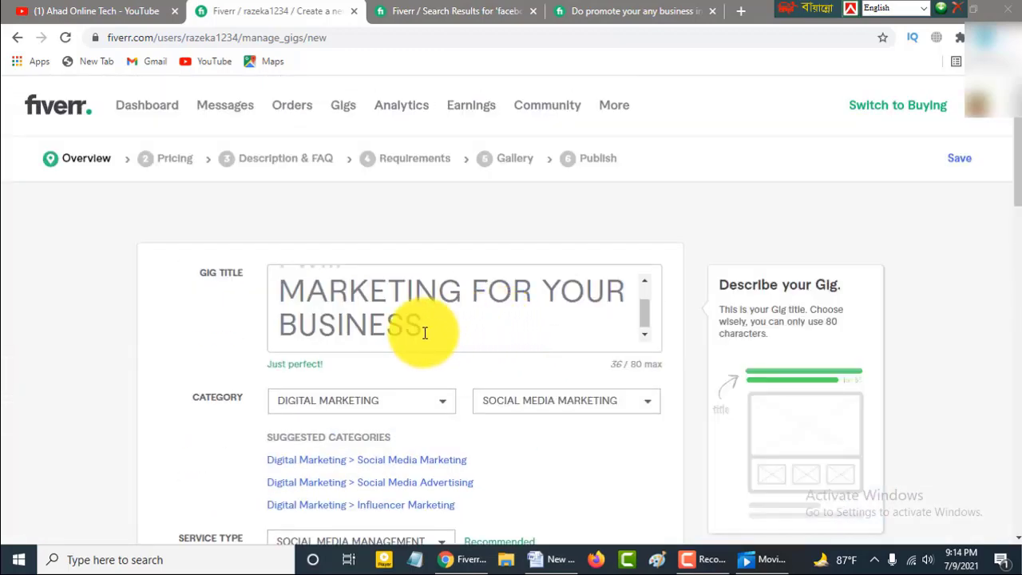
scroll(385, 301, "up", 1)
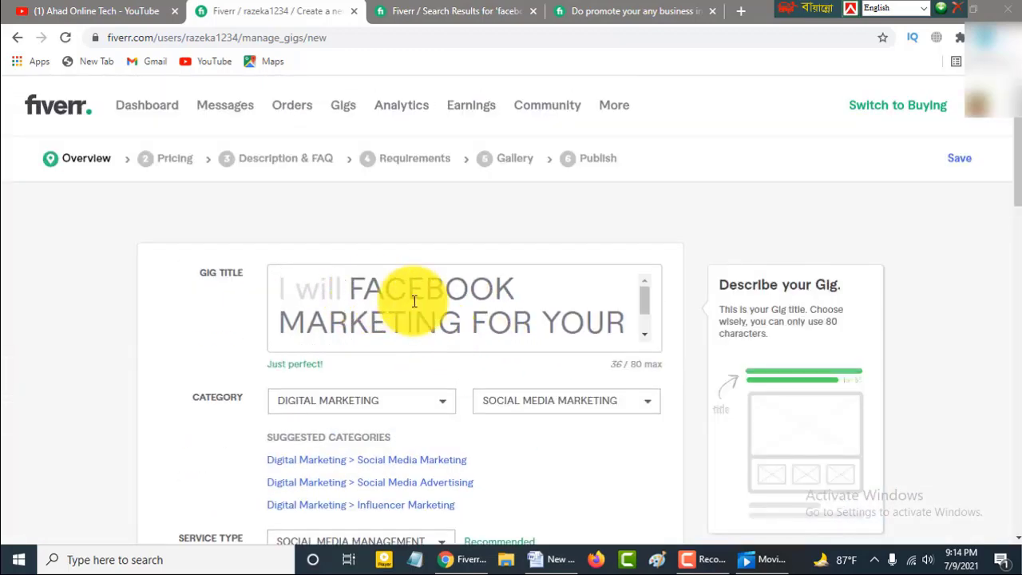
scroll(359, 312, "down", 2)
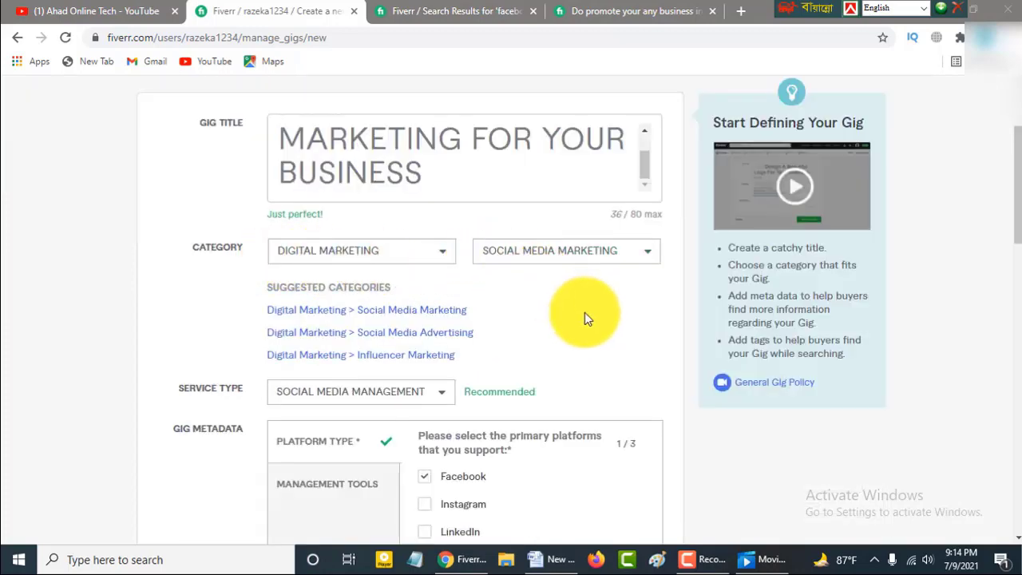
scroll(585, 312, "down", 2)
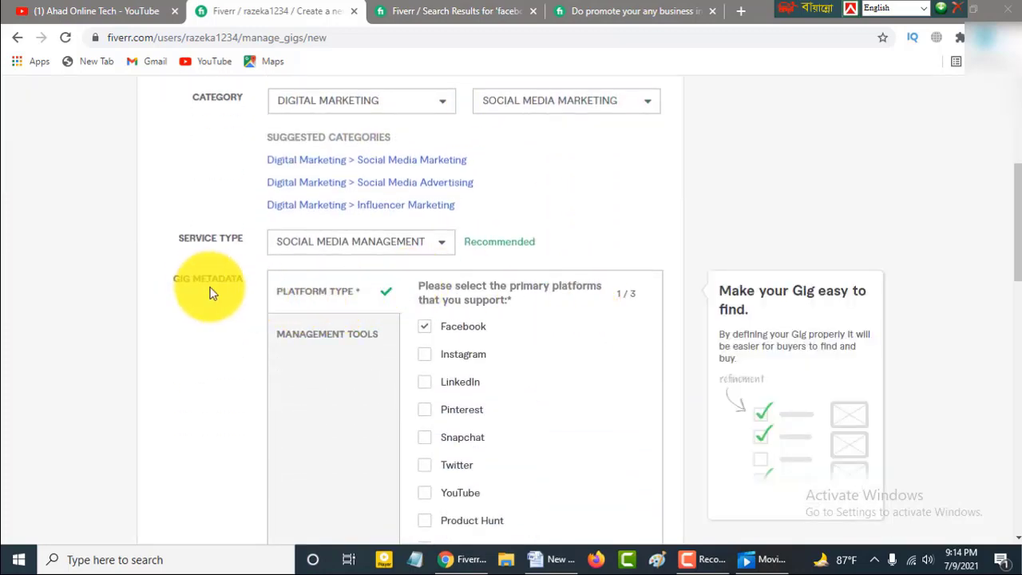
scroll(505, 342, "down", 7)
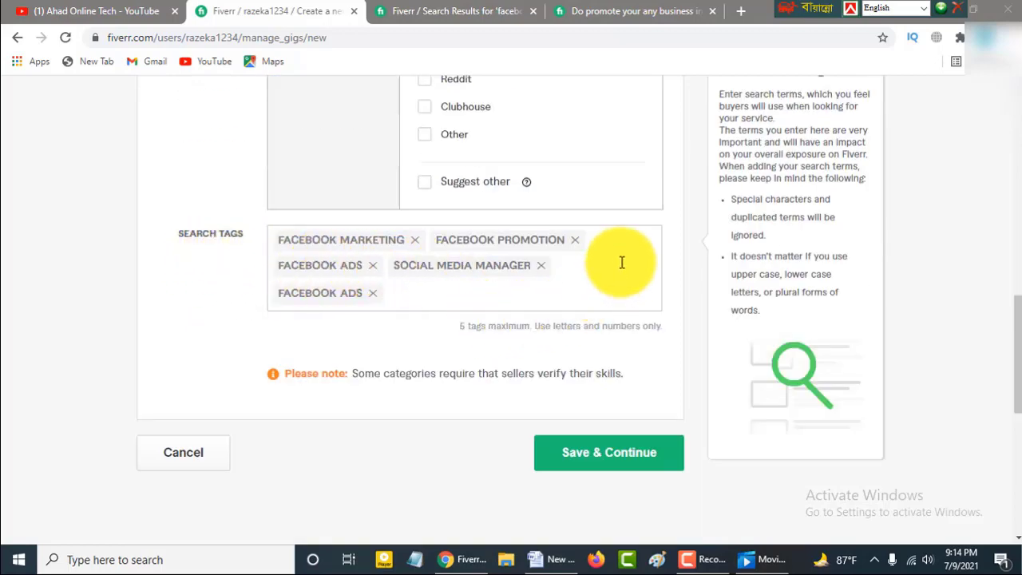
left_click(591, 461)
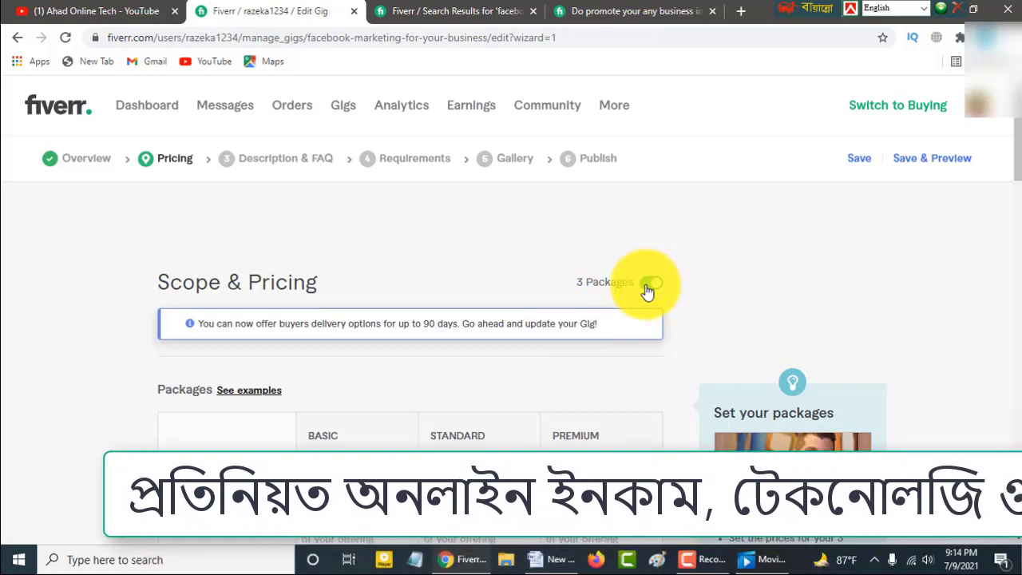
Turn off the 3 Packages option under Scope & Pricing and check the Basic-only package table
left_click(649, 284)
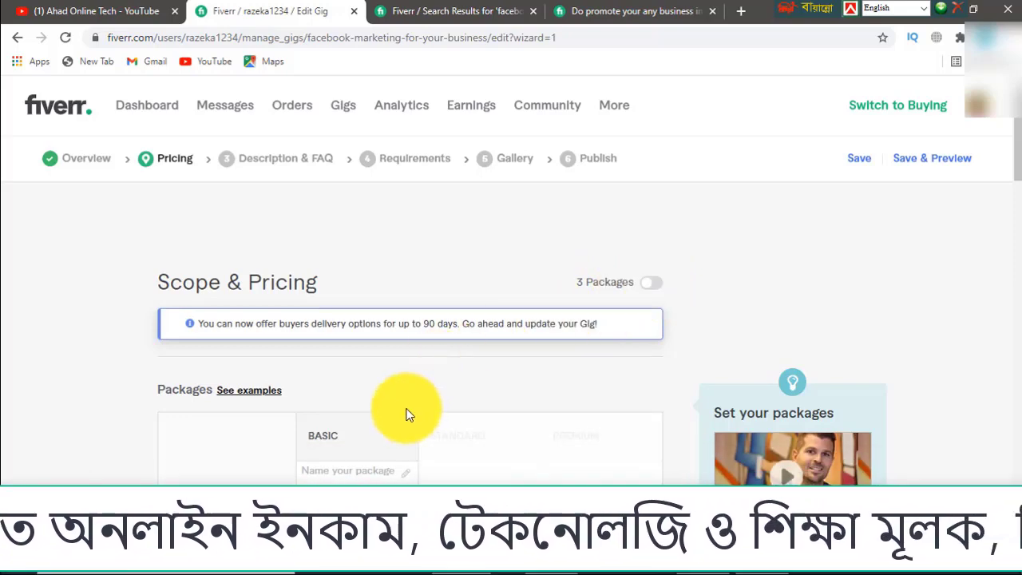
scroll(403, 421, "down", 3)
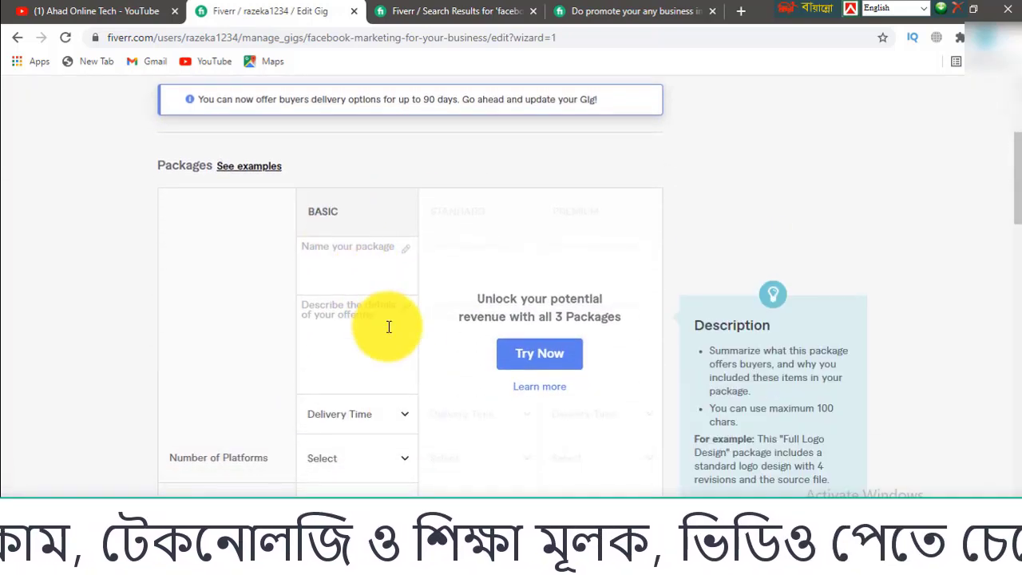
scroll(388, 326, "up", 3)
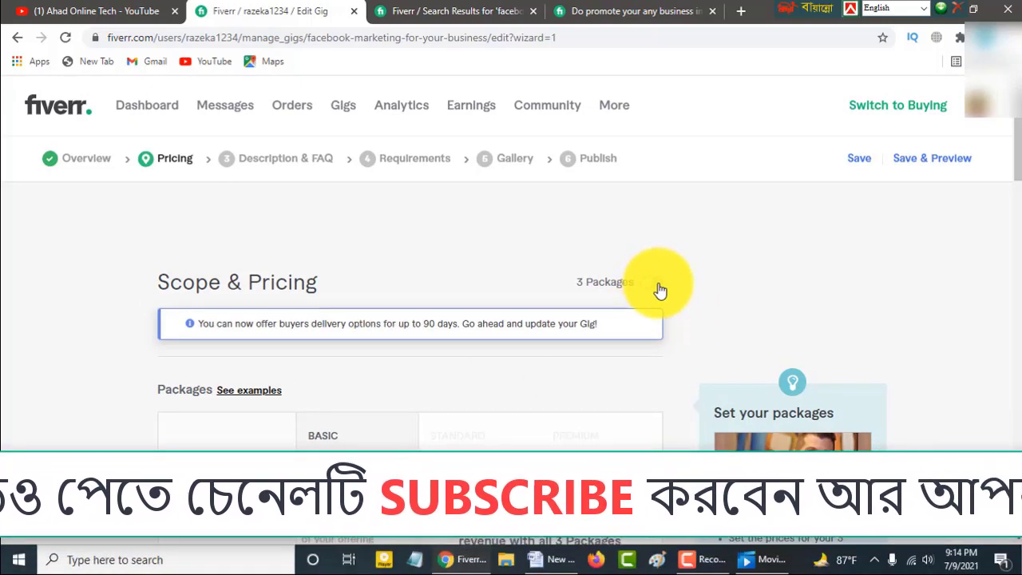
Turn the 3 Packages option back on under Scope & Pricing and check the package comparison of the competing gig
left_click(658, 291)
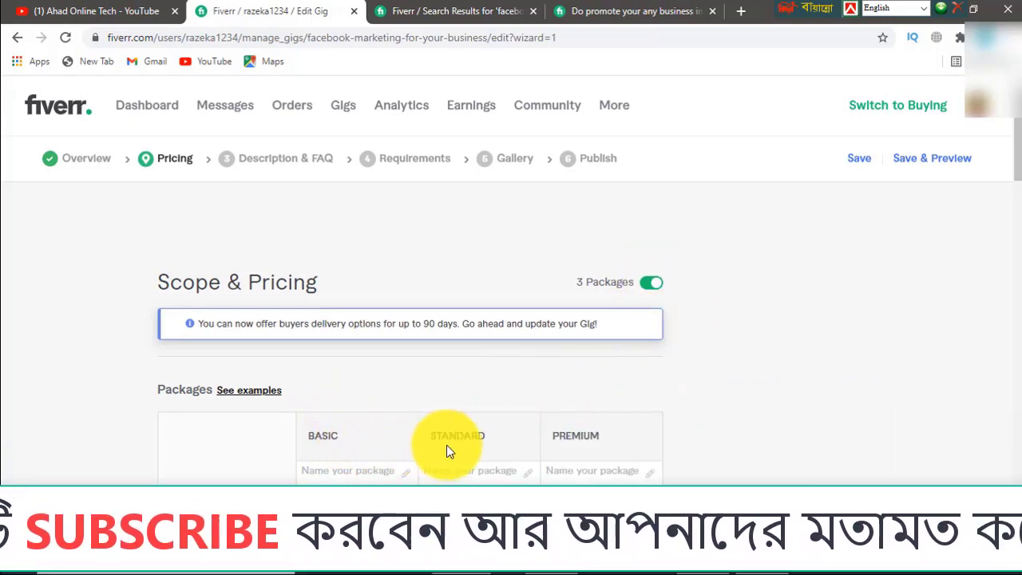
scroll(594, 437, "down", 3)
scroll(573, 370, "up", 2)
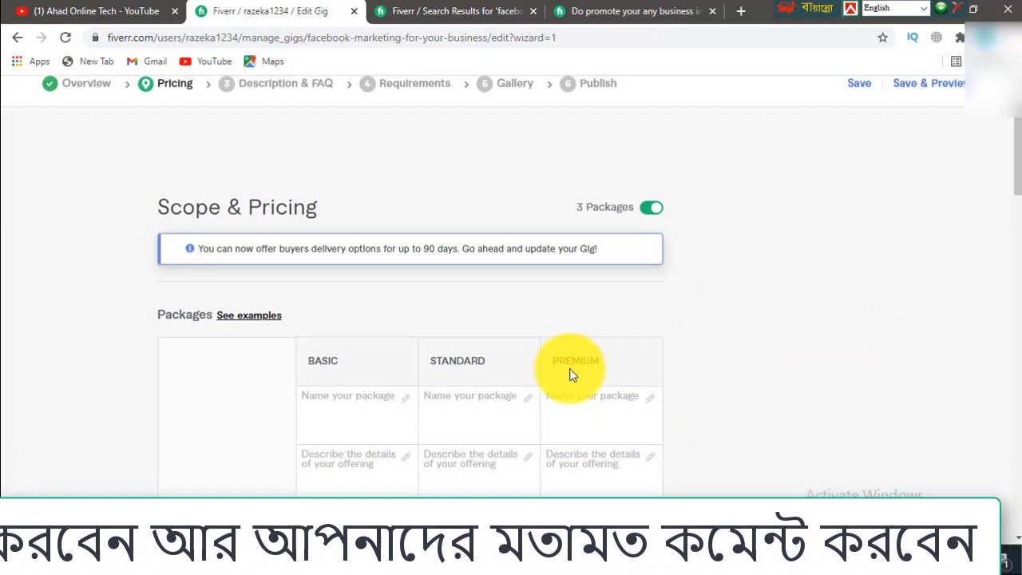
scroll(321, 311, "down", 1)
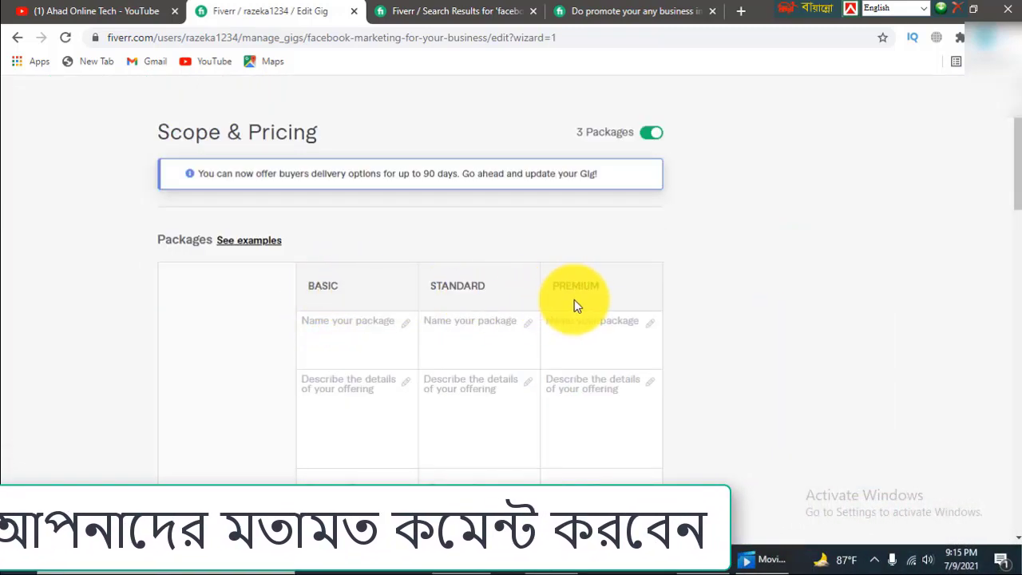
left_click(637, 9)
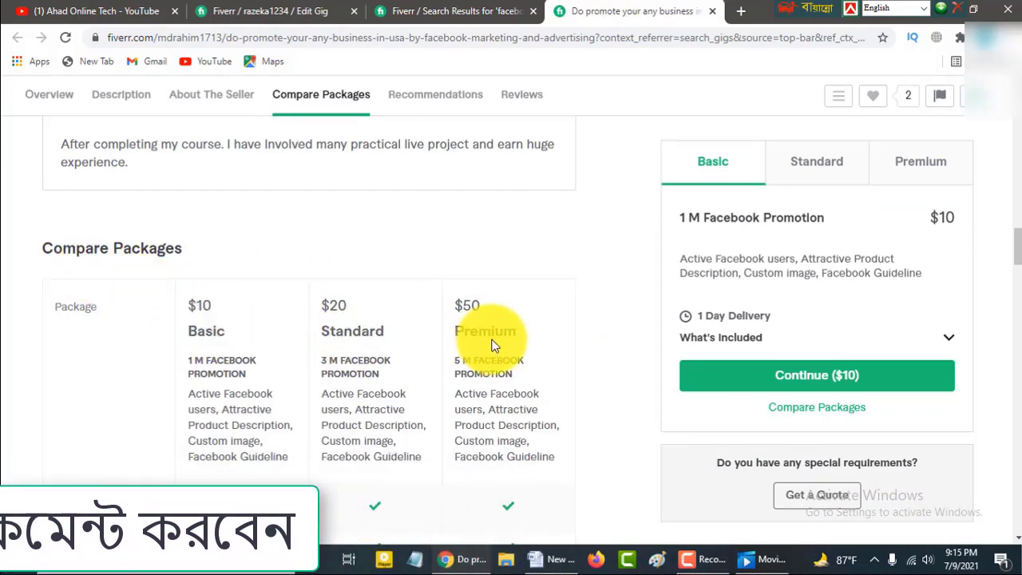
Copy 2M FACEBOOK MARKETING from the Word draft into the gig as the Basic package name
left_click(560, 559)
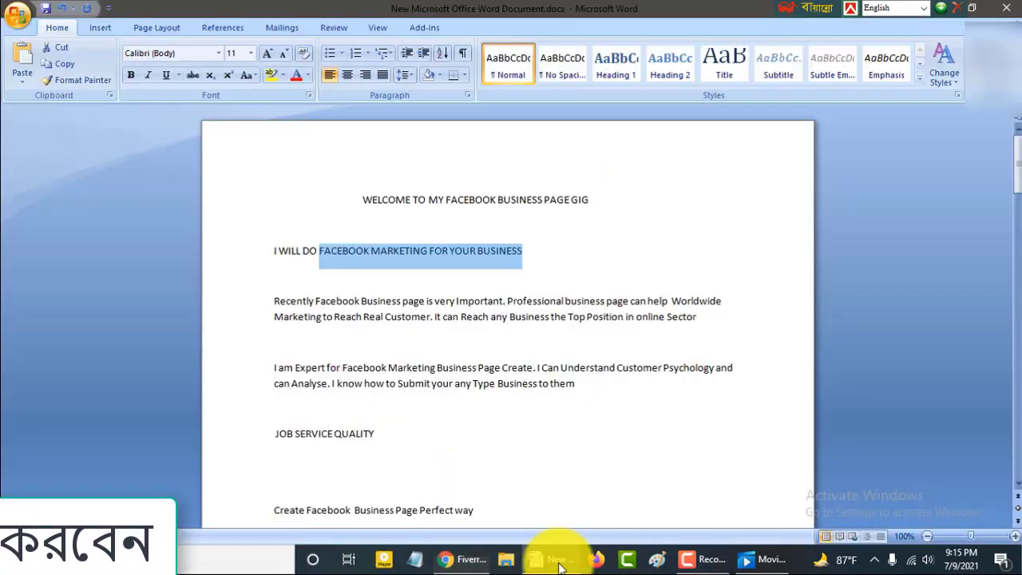
scroll(383, 351, "down", 15)
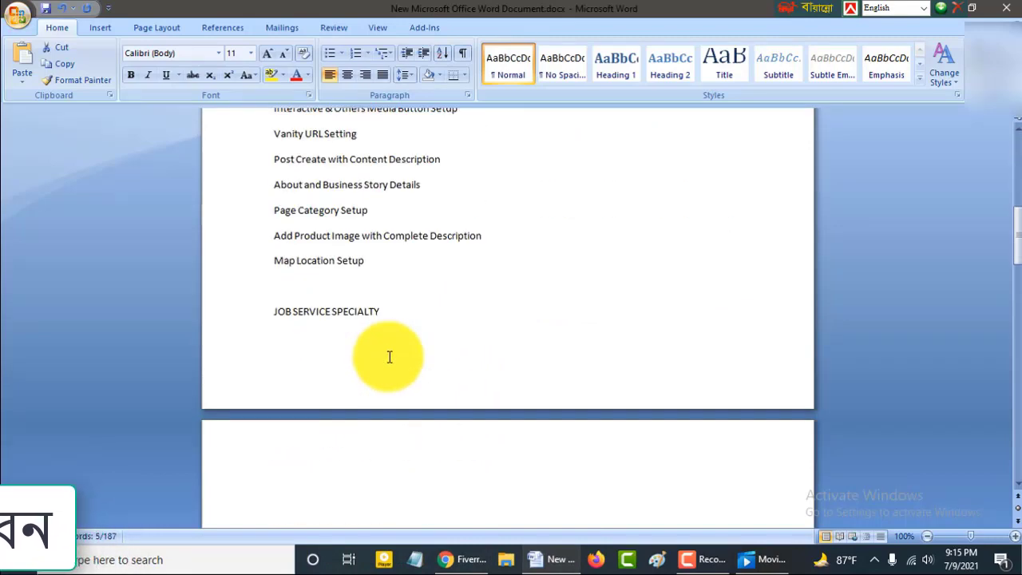
scroll(390, 357, "down", 3)
left_click_drag(402, 285, 281, 283)
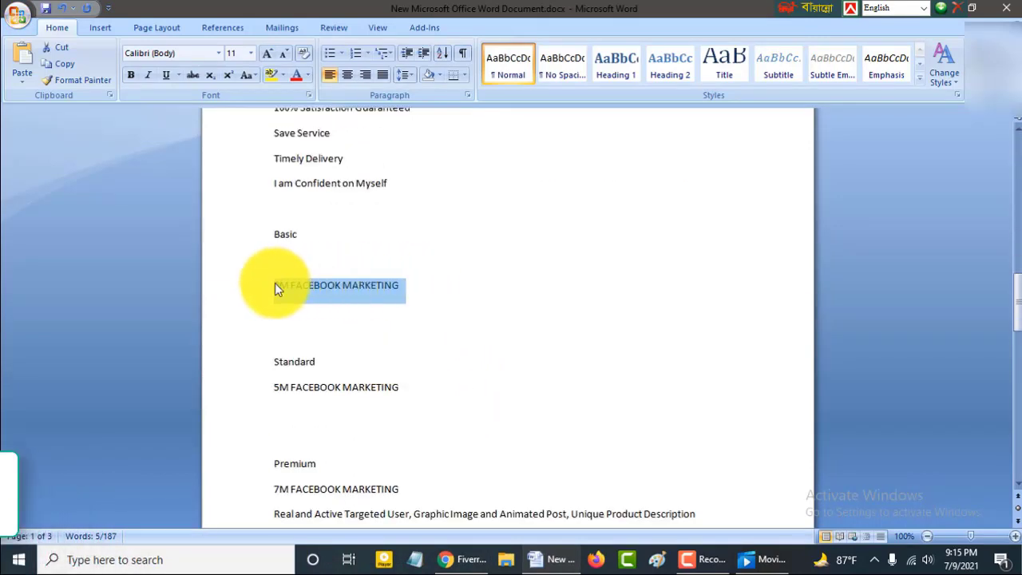
right_click(320, 294)
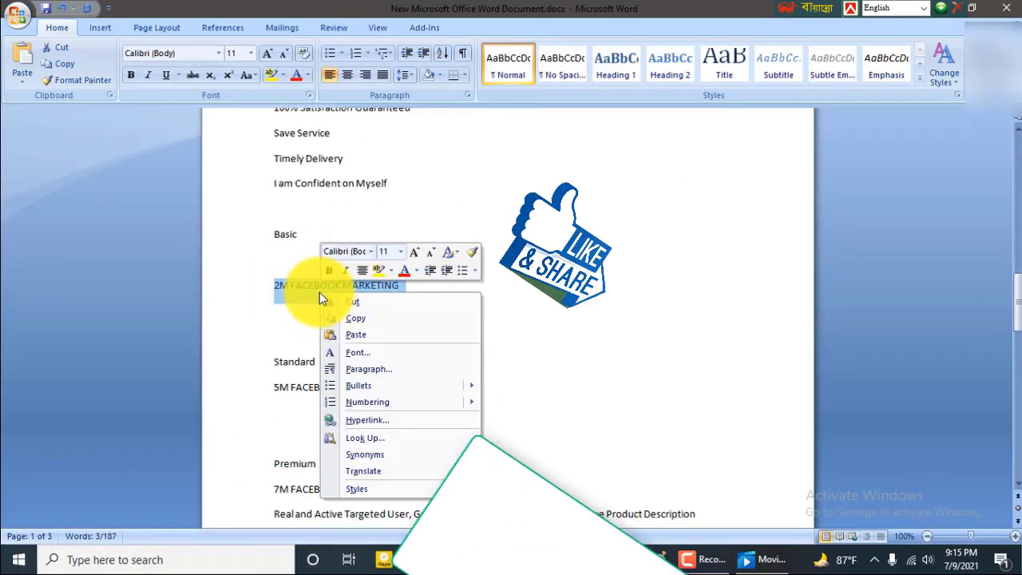
left_click(367, 318)
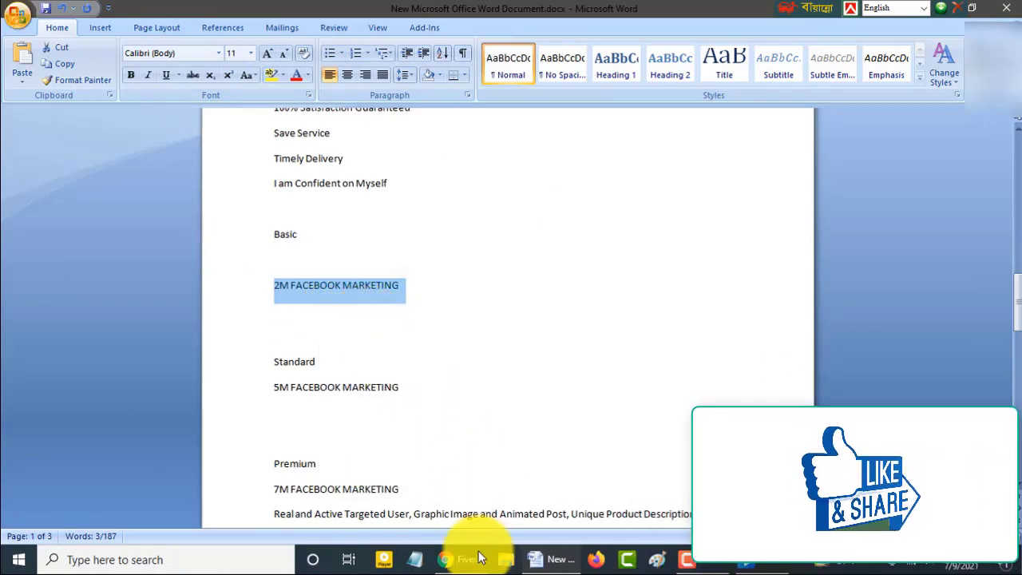
left_click(468, 560)
left_click(354, 324)
key("ctrl+v")
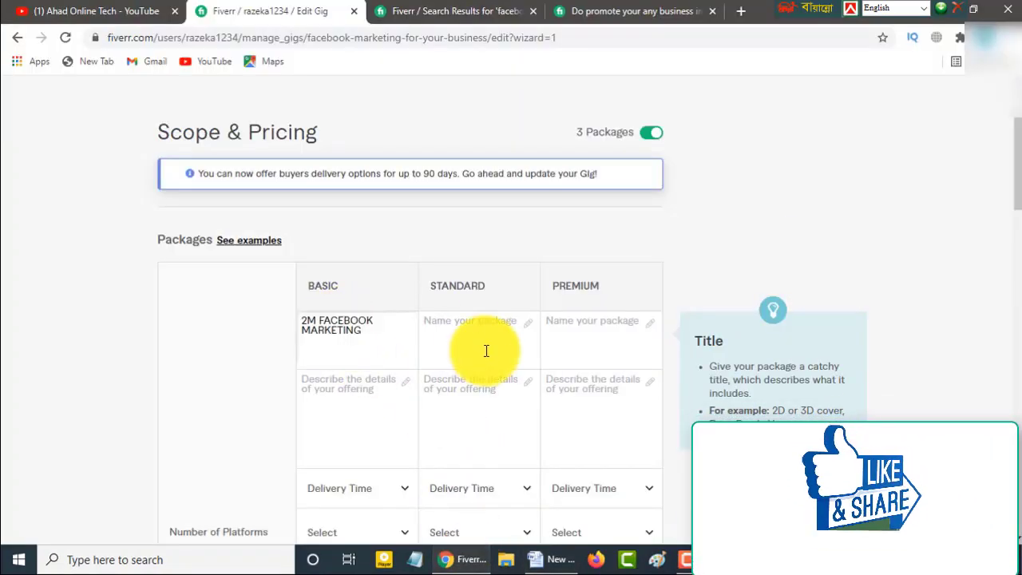
Copy the names 5M FACEBOOK MARKETING and 7M FACEBOOK MARKETING from the Word draft into the Standard and Premium packages
left_click(543, 564)
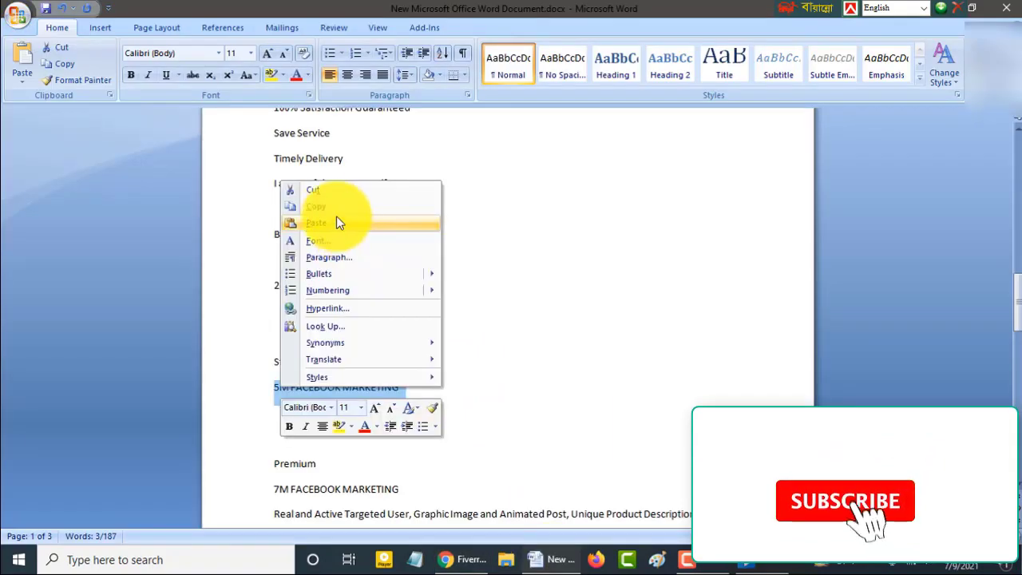
left_click_drag(411, 490, 280, 490)
right_click(280, 494)
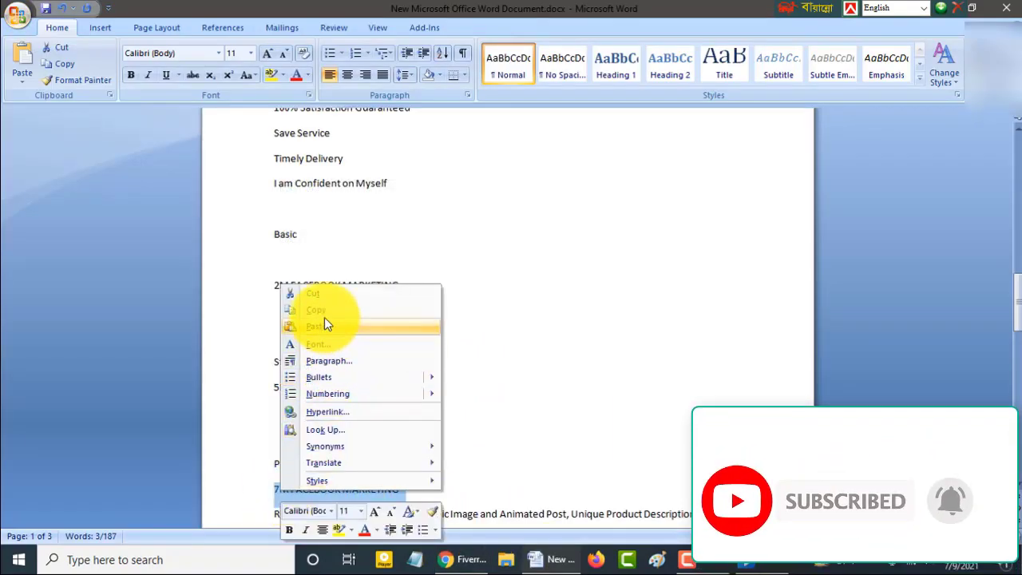
left_click(325, 310)
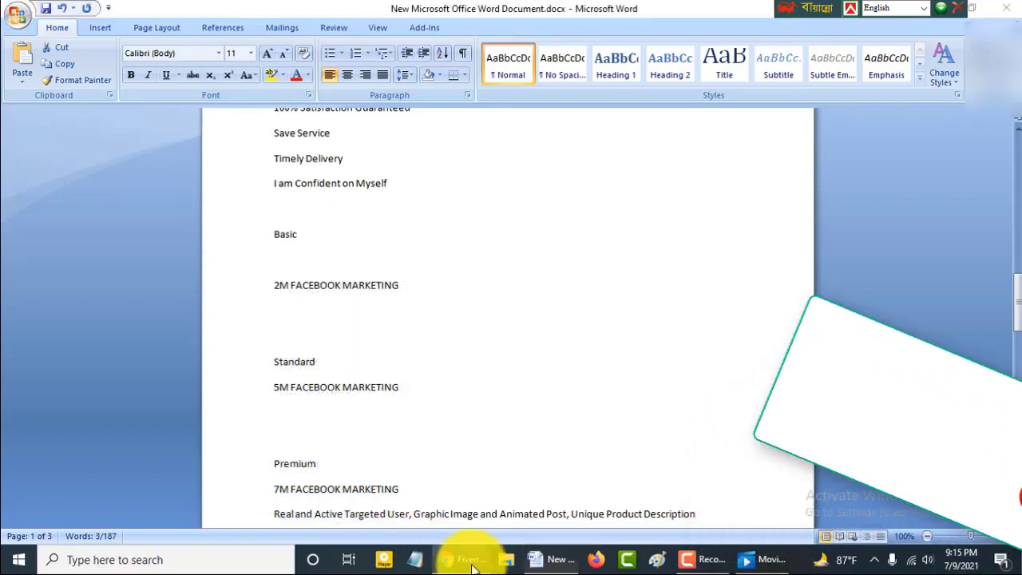
left_click(468, 557)
Consult the competing gig's package prices and set the Basic, Standard and Premium prices to $10, $20 and $30
scroll(432, 345, "down", 7)
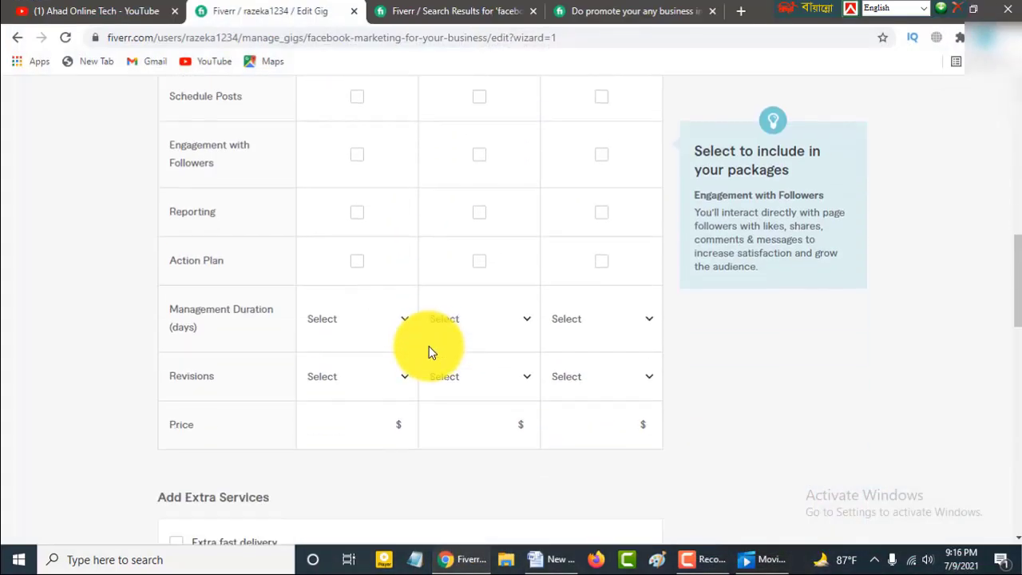
left_click(390, 285)
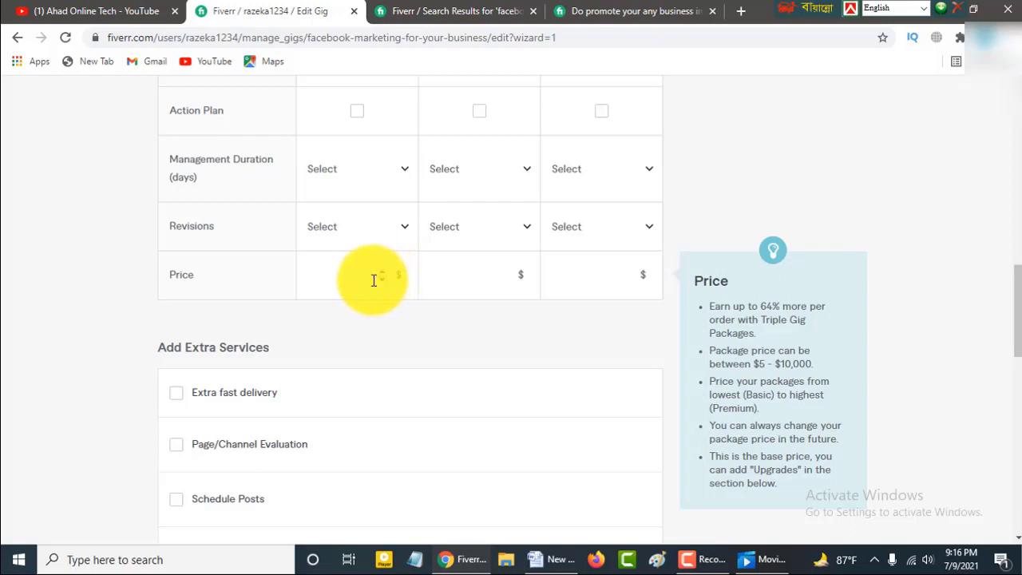
left_click(620, 11)
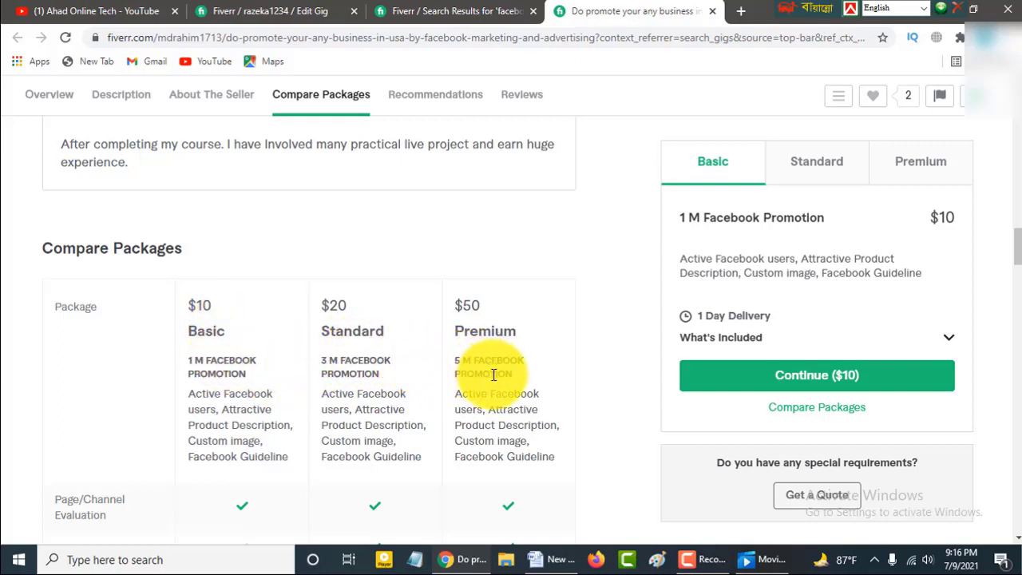
left_click(290, 9)
left_click(385, 288)
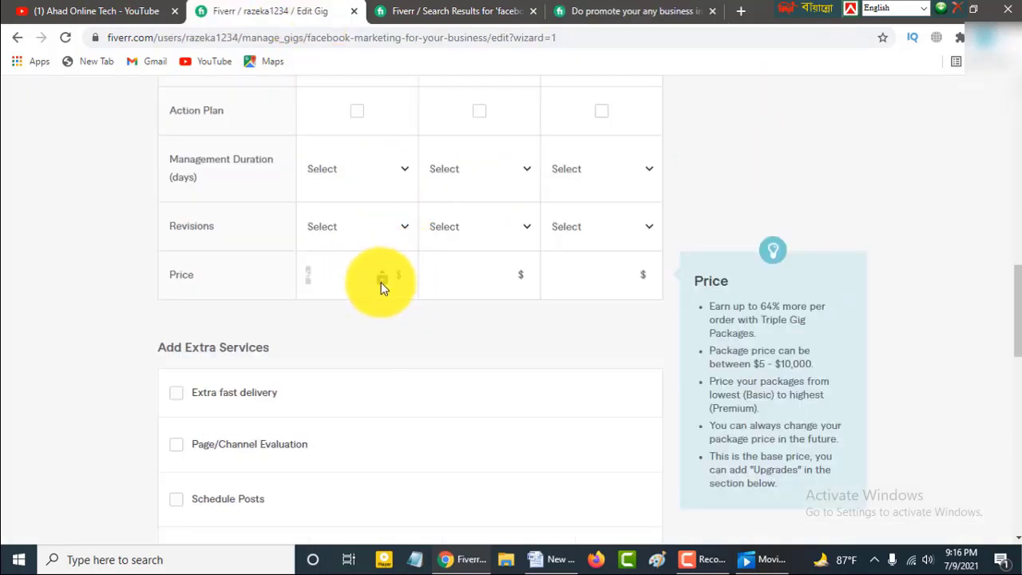
type("10")
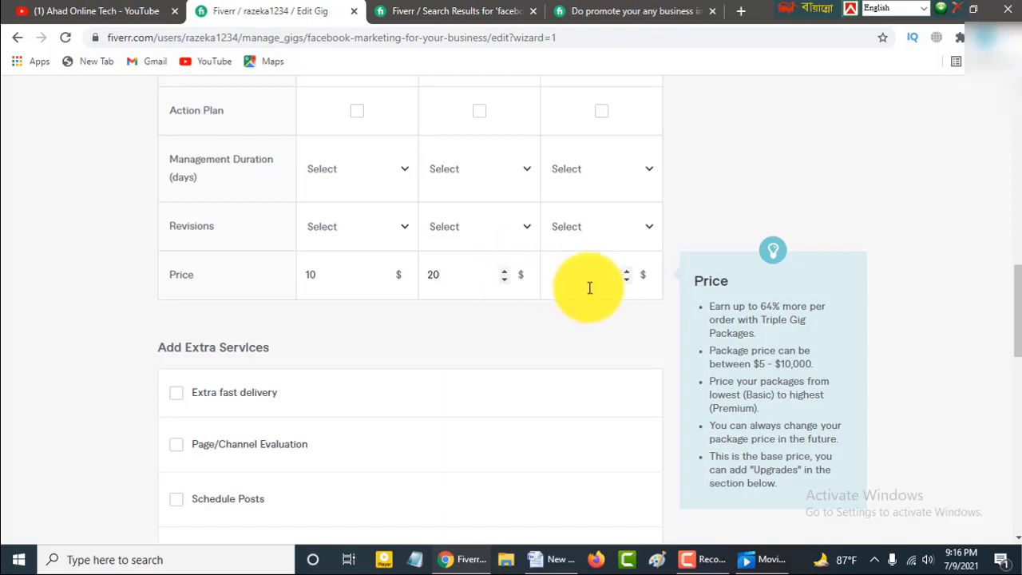
left_click(627, 276)
type("10")
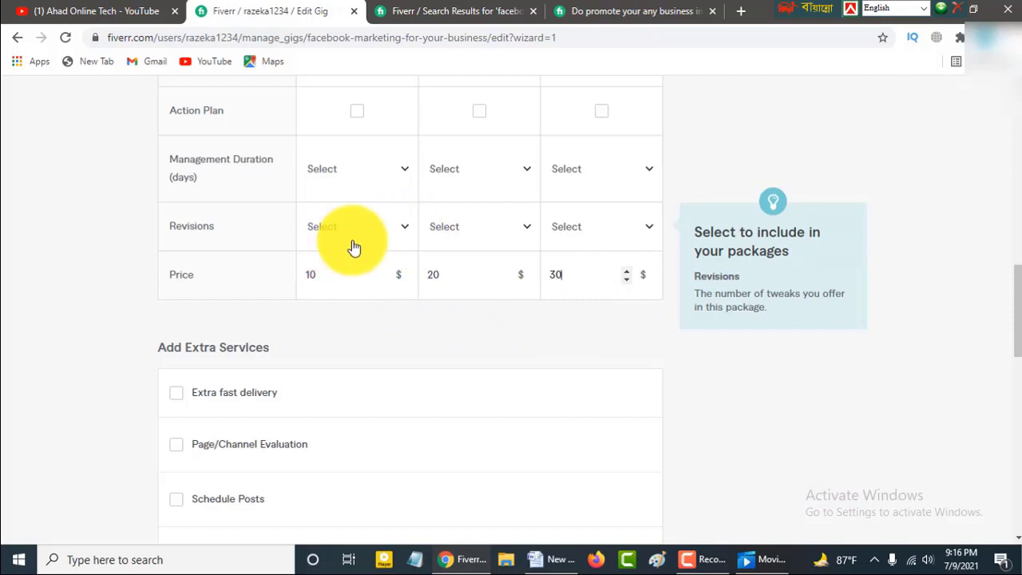
Set the revisions to 1 for Basic, 2 for Standard and 3 for Premium
left_click(412, 229)
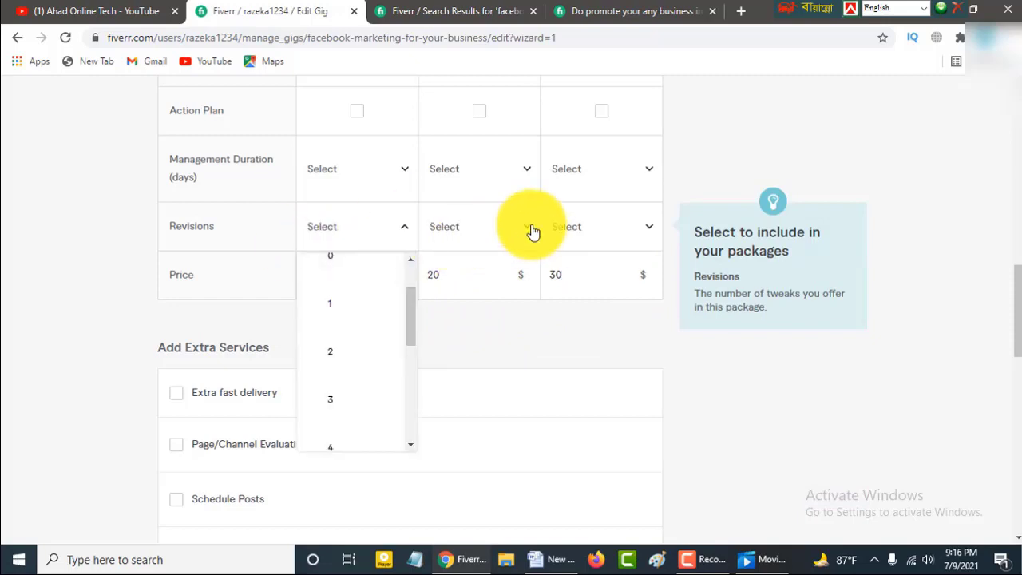
left_click(334, 310)
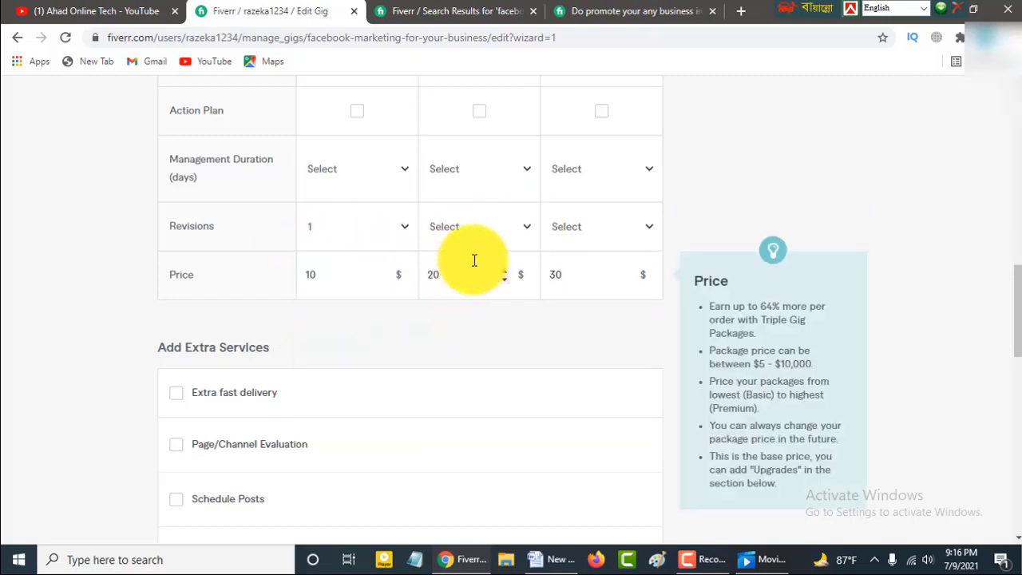
left_click(648, 232)
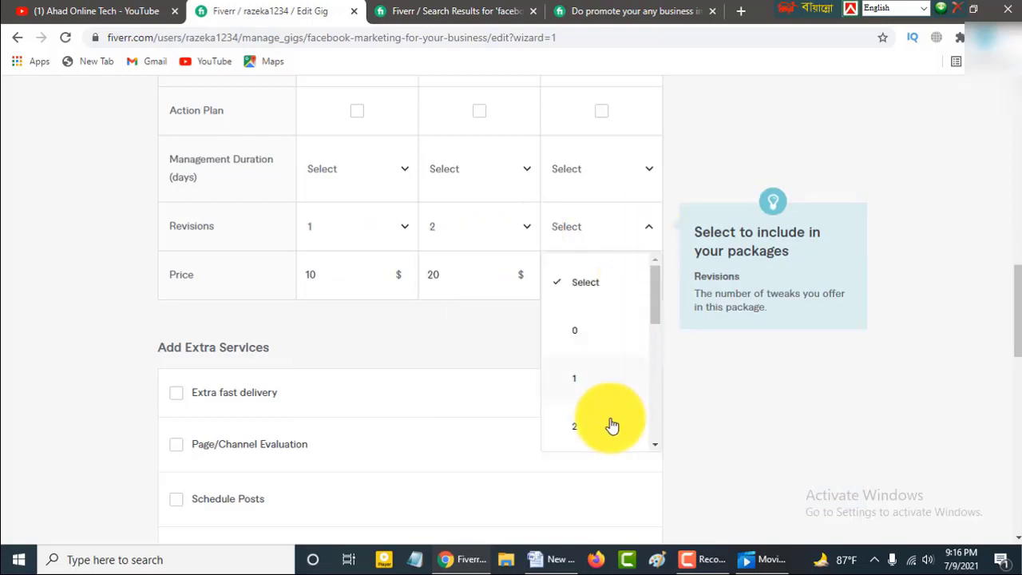
scroll(609, 424, "down", 3)
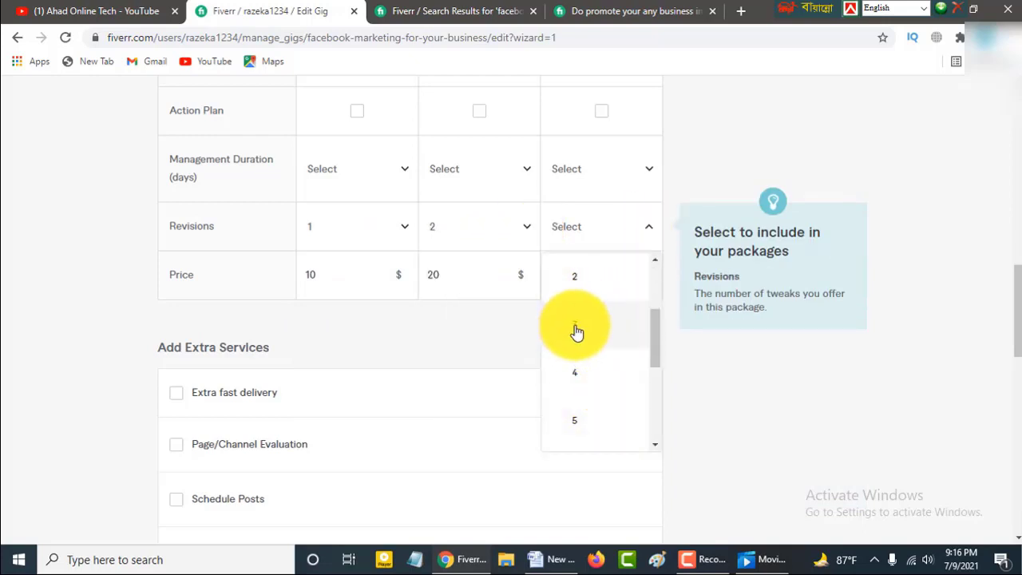
left_click(573, 334)
Set the management duration to 1 day for Basic, 2 for Standard and 3 for Premium
scroll(499, 373, "up", 2)
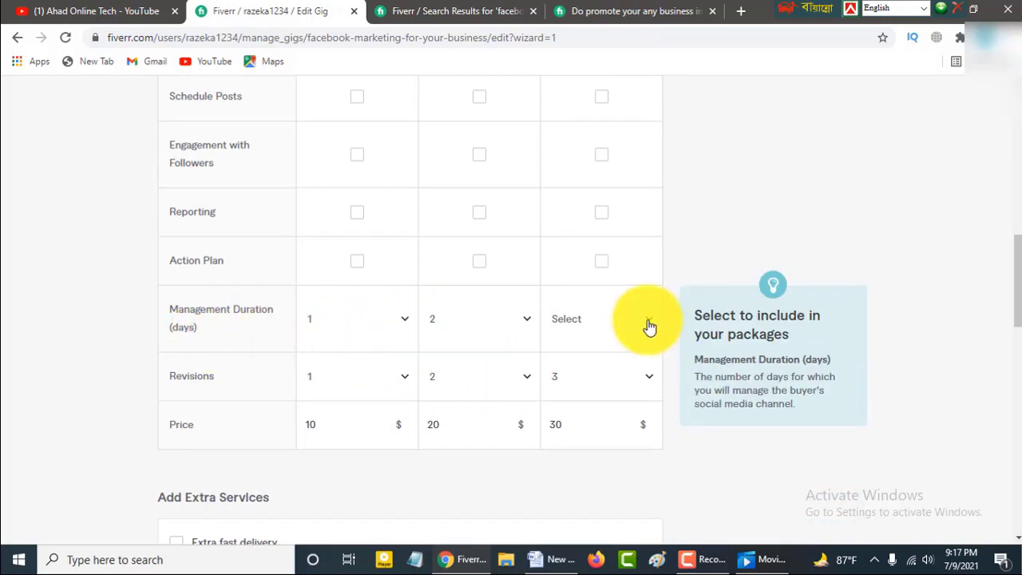
left_click(645, 323)
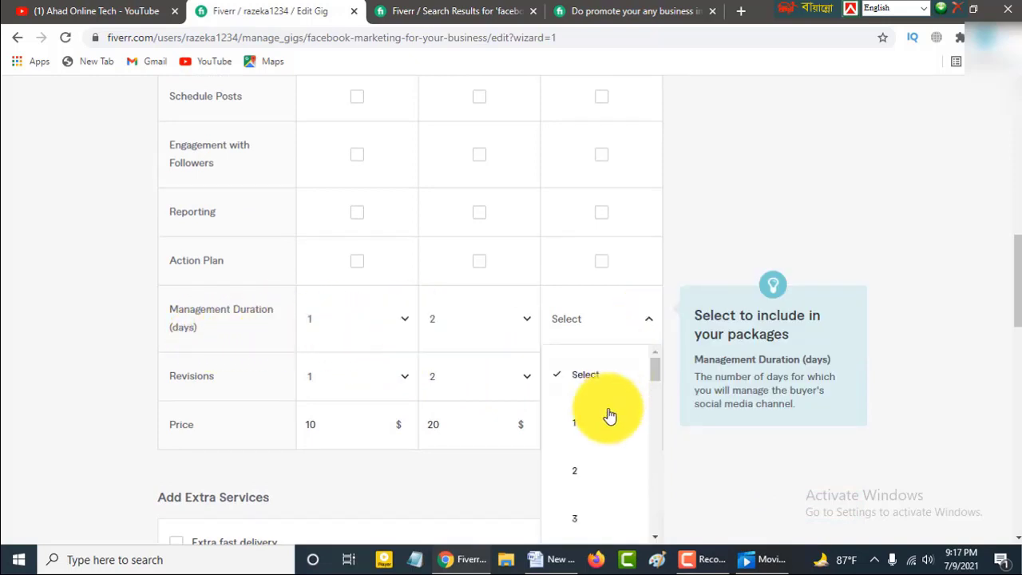
left_click(577, 519)
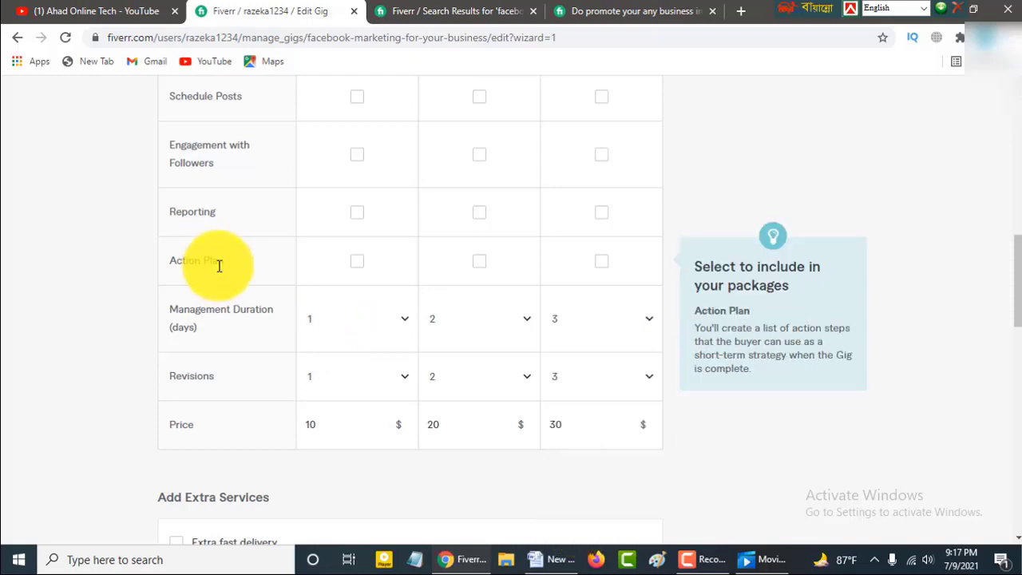
Include Page/Channel Evaluation and Content Creation in all packages, Schedule Posts, Engagement with Followers and Reporting in Standard and Premium, and Action Plan in Premium
scroll(366, 274, "up", 2)
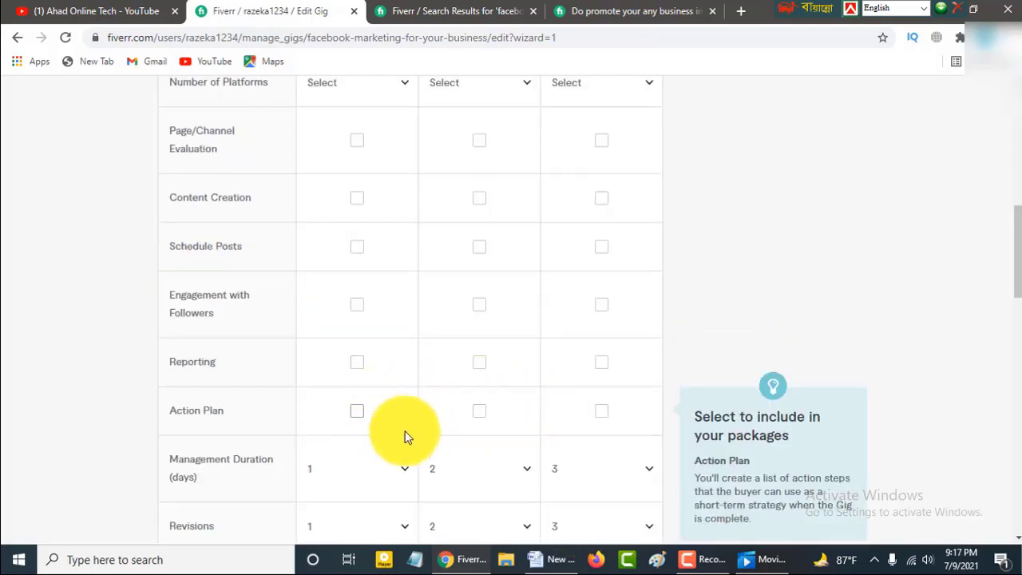
scroll(594, 189, "up", 3)
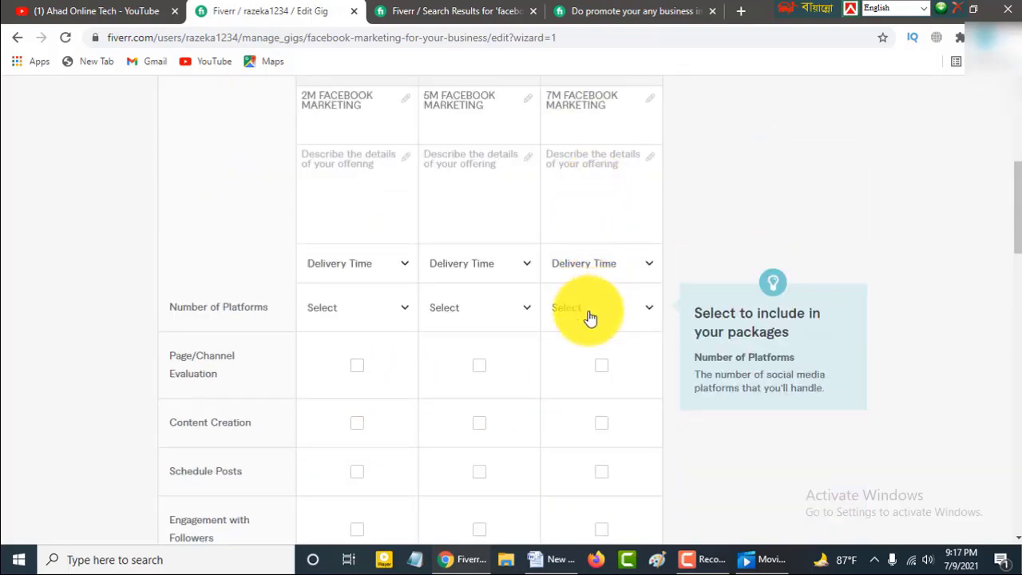
scroll(616, 477, "down", 2)
scroll(596, 436, "down", 2)
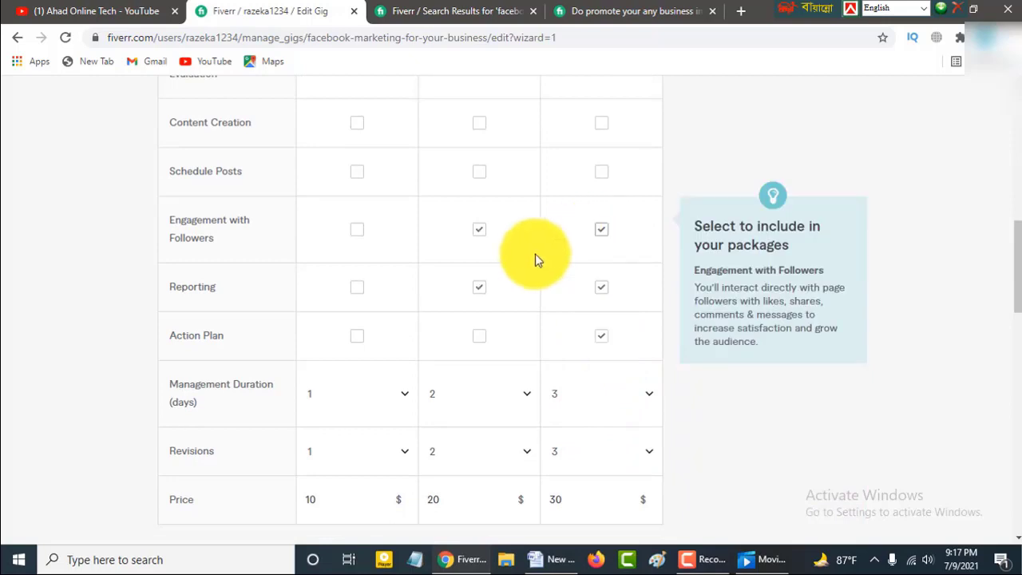
scroll(535, 258, "up", 1)
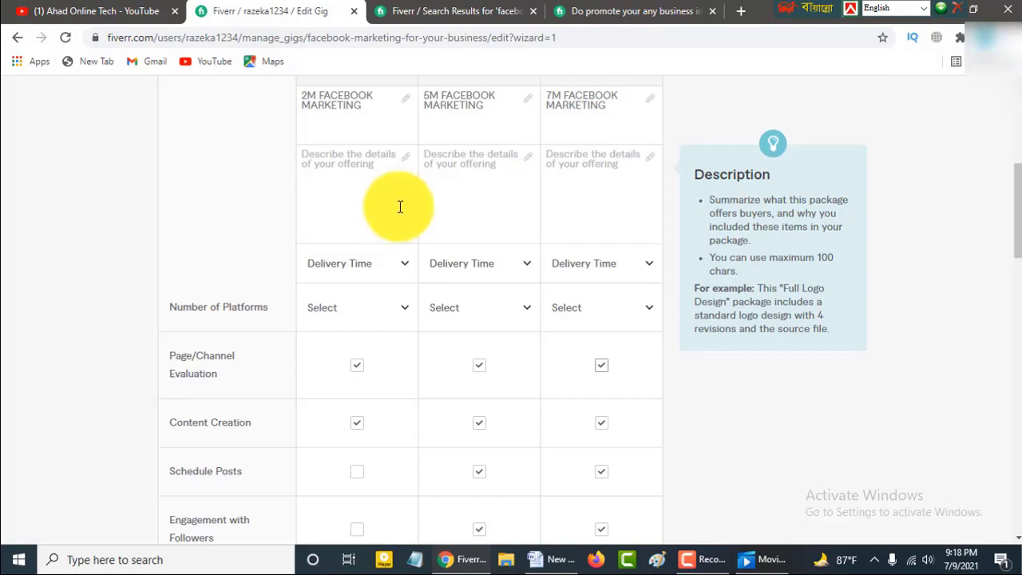
Copy "Real and Active Targeted User, Graphic Image and Animated Post, Unique Product Description" from the Word draft into the Basic and Standard package descriptions
left_click(541, 556)
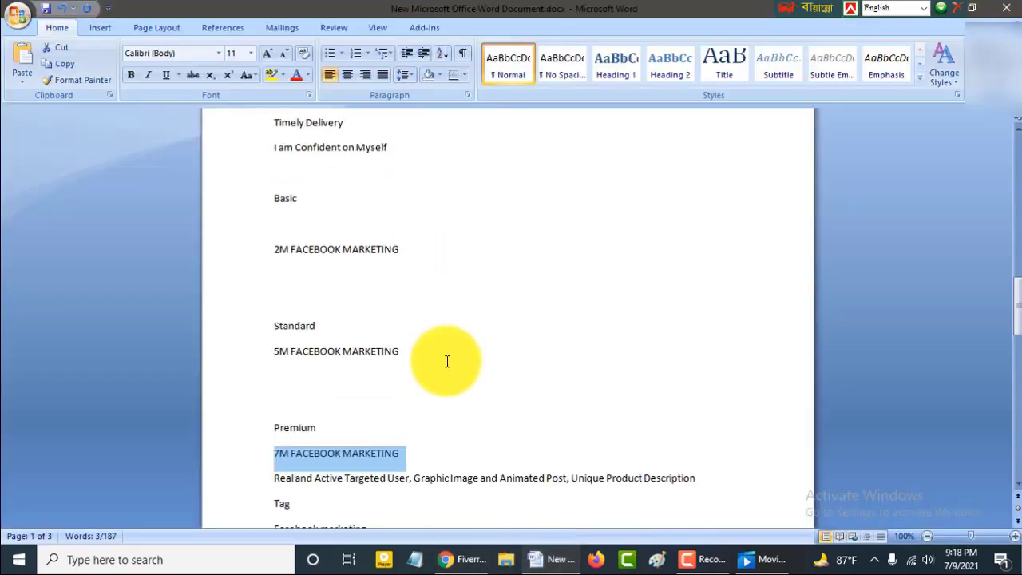
scroll(448, 362, "down", 1)
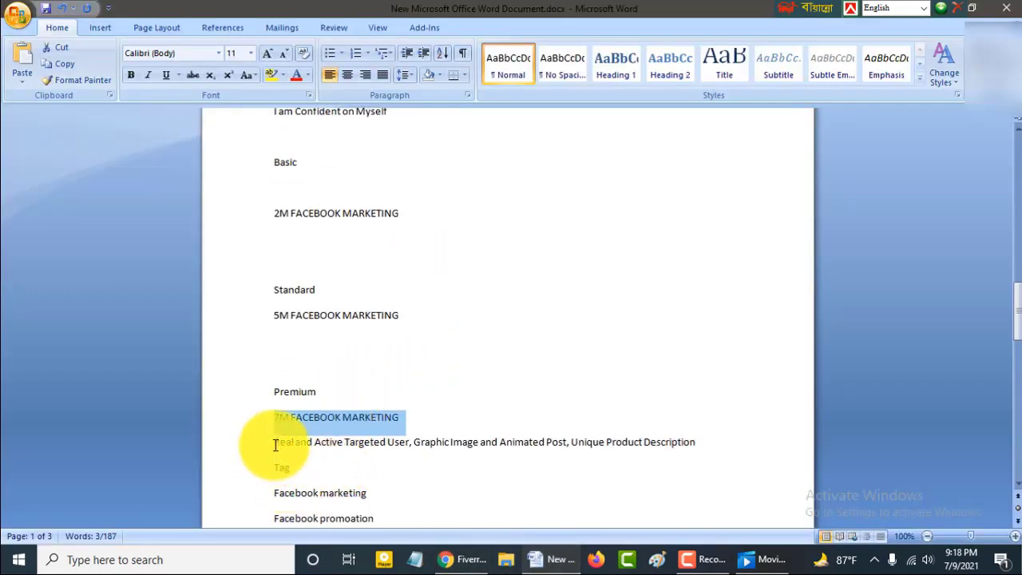
left_click_drag(275, 445, 670, 450)
right_click(631, 452)
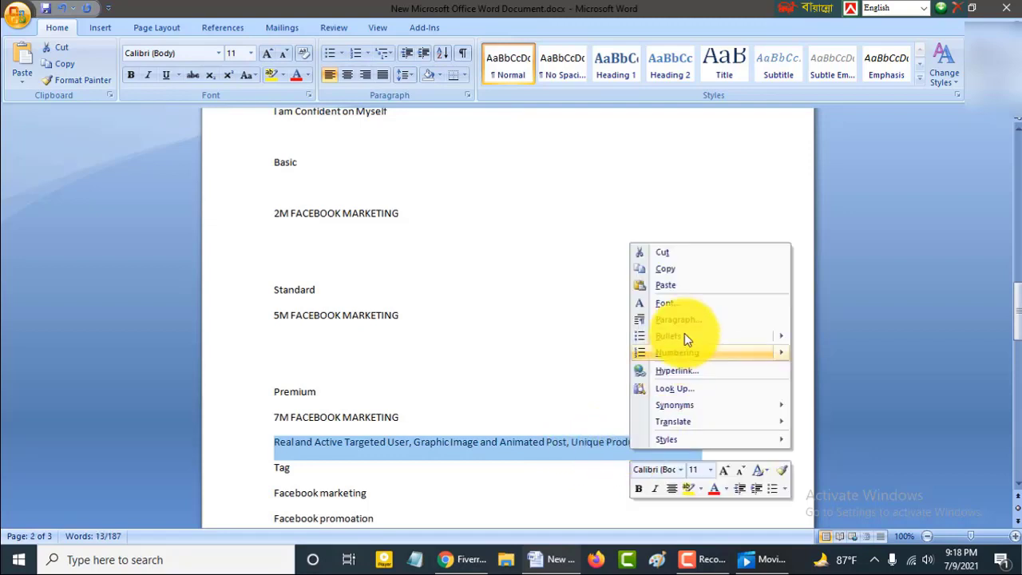
left_click(560, 563)
scroll(422, 274, "up", 2)
key("ctrl+v")
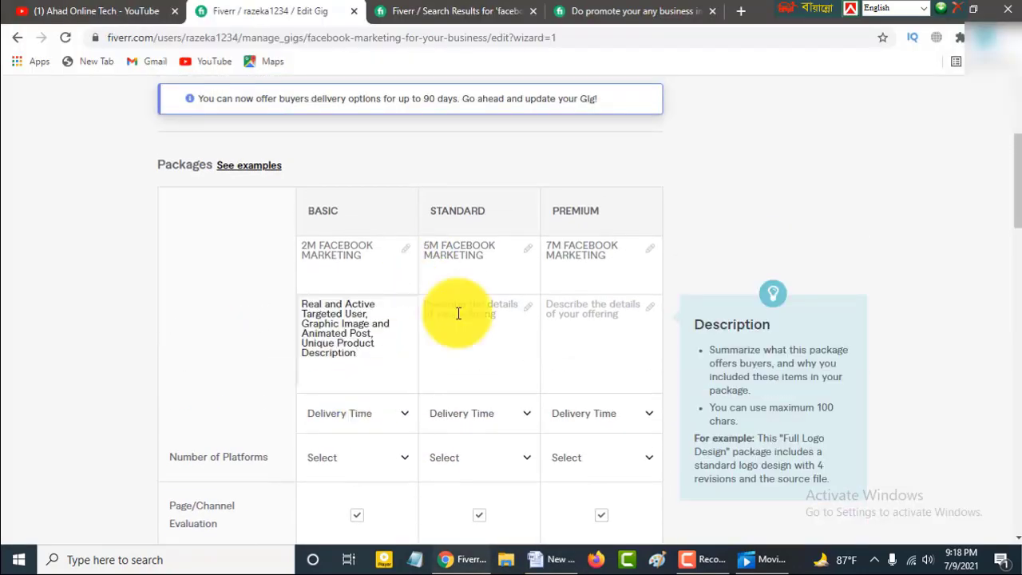
right_click(457, 314)
left_click(507, 199)
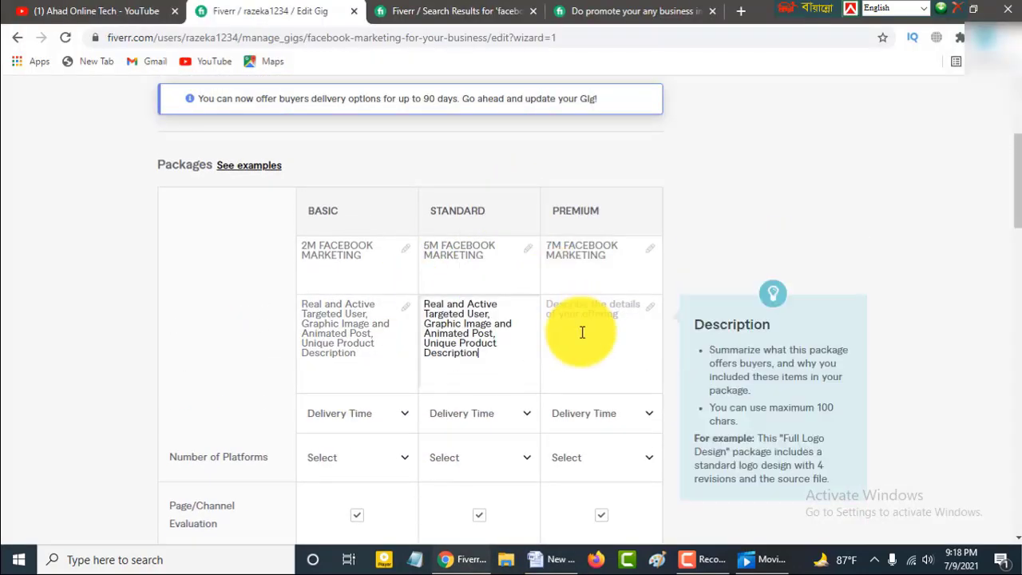
Paste the copied "Real and Active Targeted User, Graphic Image and Animated Post, Unique Product Description" text into the Premium package description
left_click(582, 323)
right_click(587, 319)
left_click(634, 203)
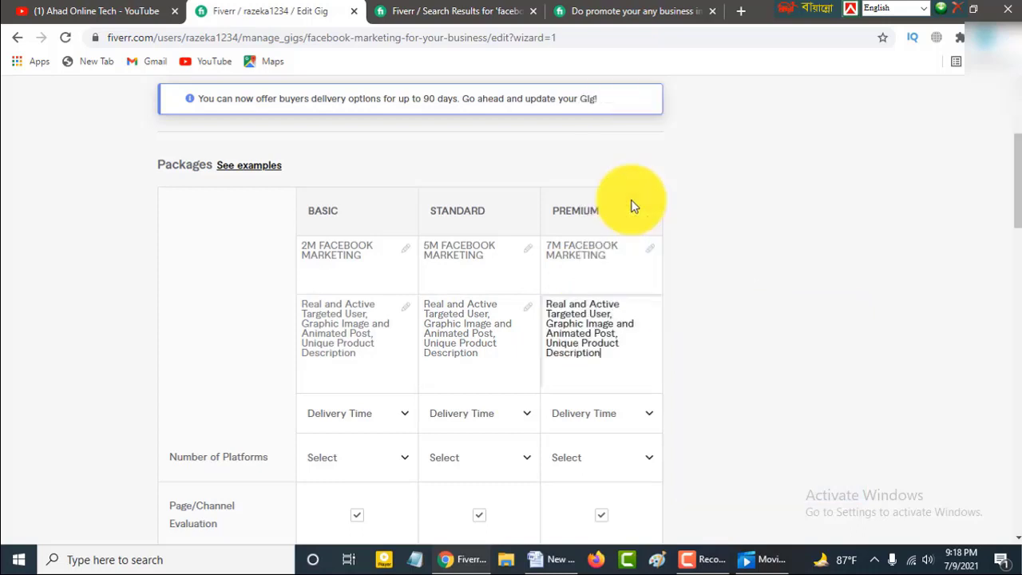
mouse_move(595, 346)
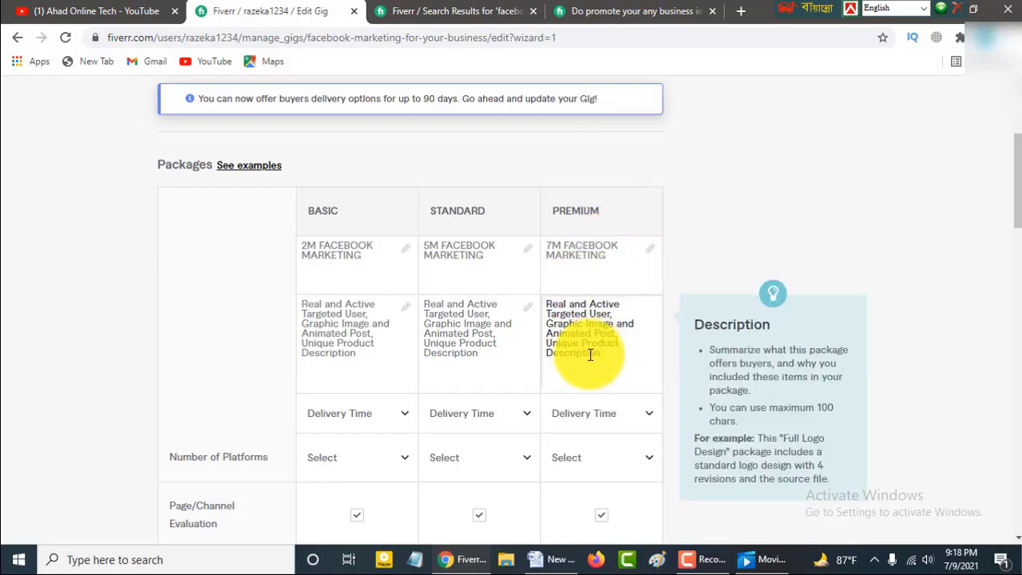
Try to save the package pricing and continue to the next stage of the gig
scroll(496, 409, "down", 8)
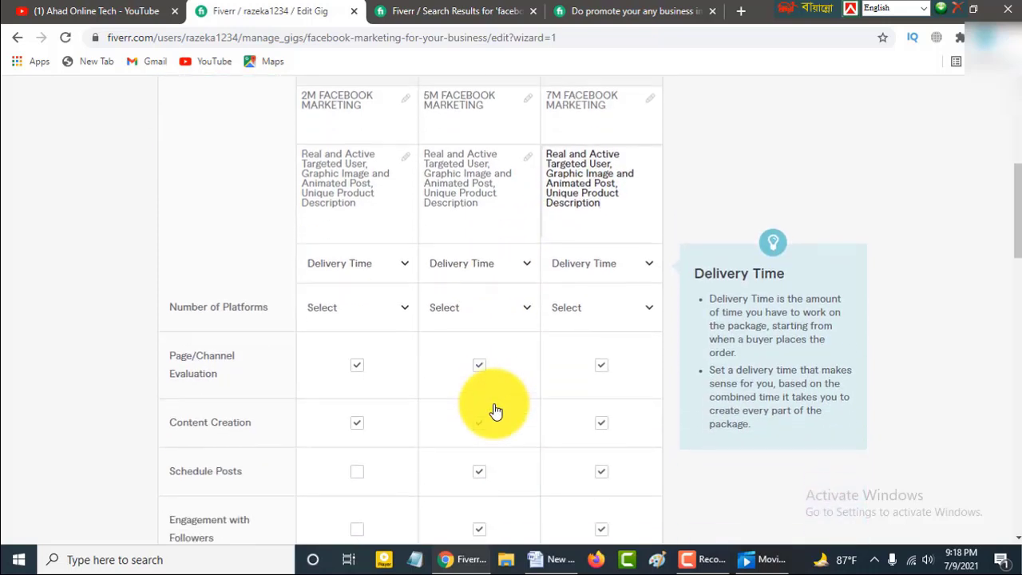
scroll(495, 403, "down", 2)
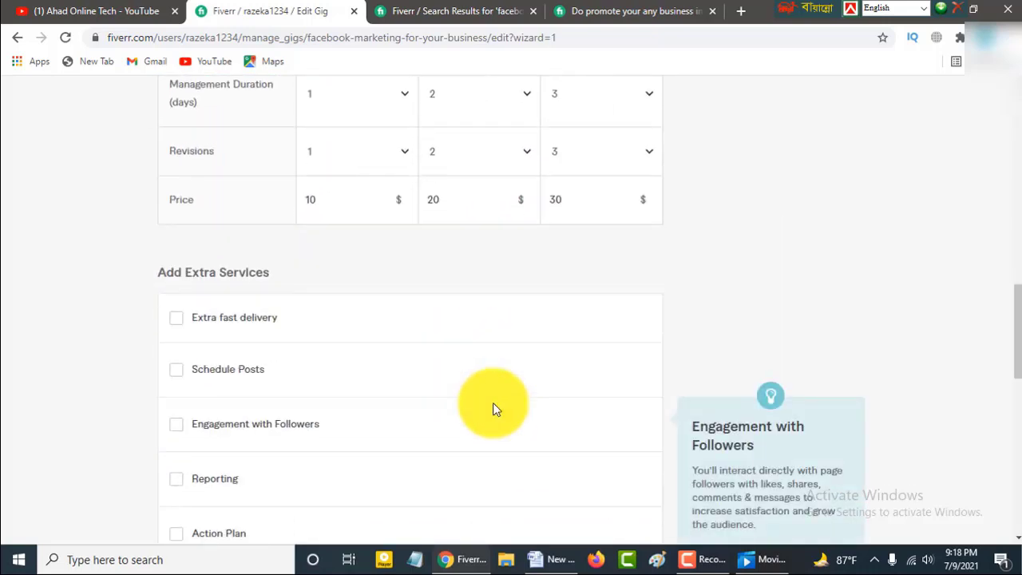
scroll(493, 405, "down", 4)
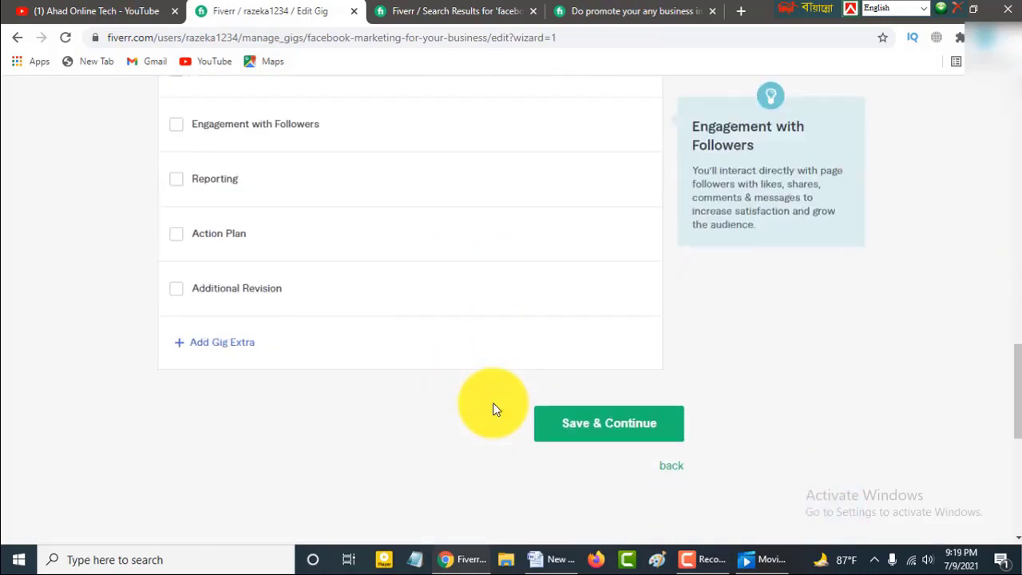
left_click(612, 425)
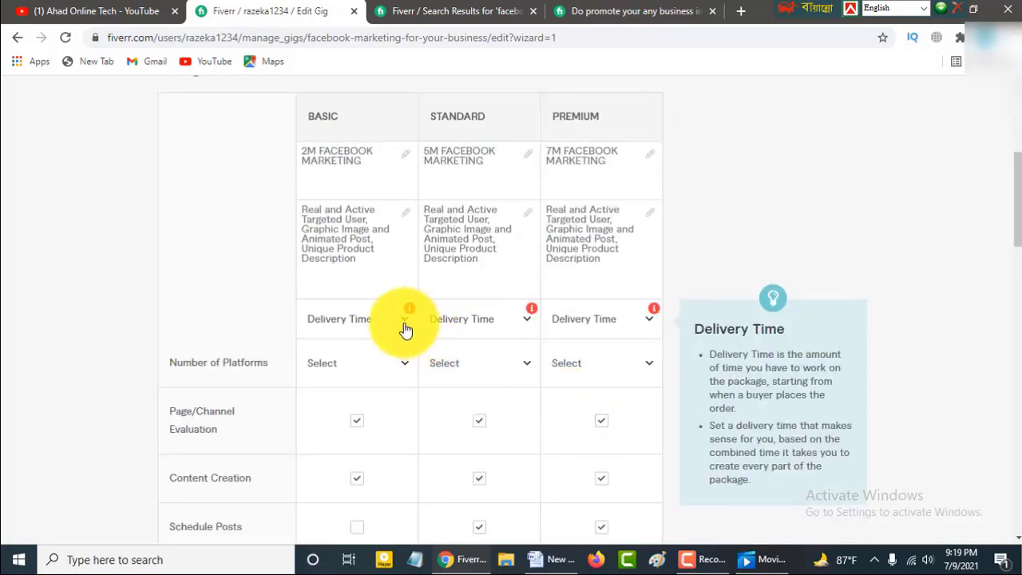
Set the delivery time to 3 days for the Basic package and 4 days for the Standard package
left_click(404, 322)
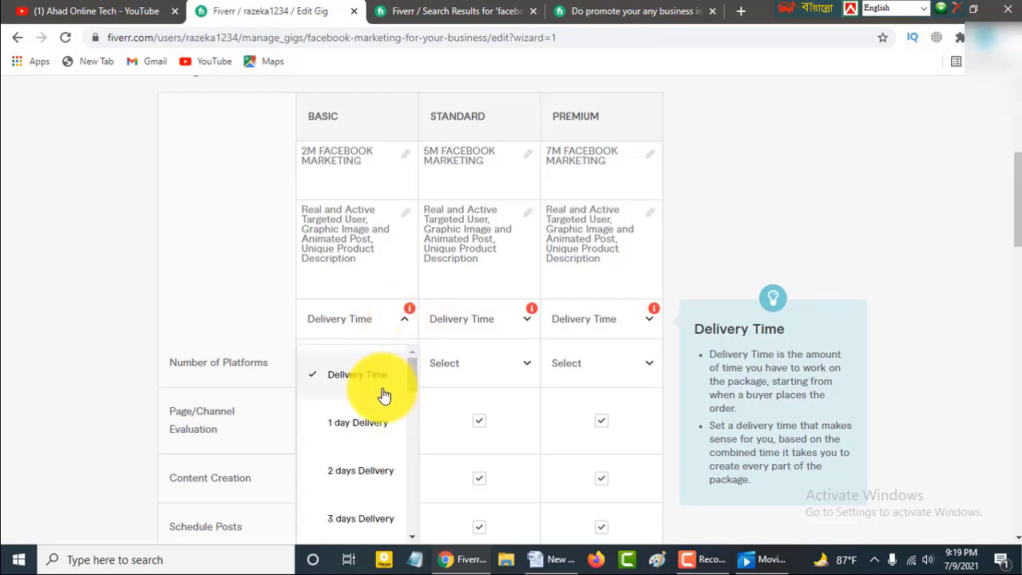
scroll(365, 427, "down", 1)
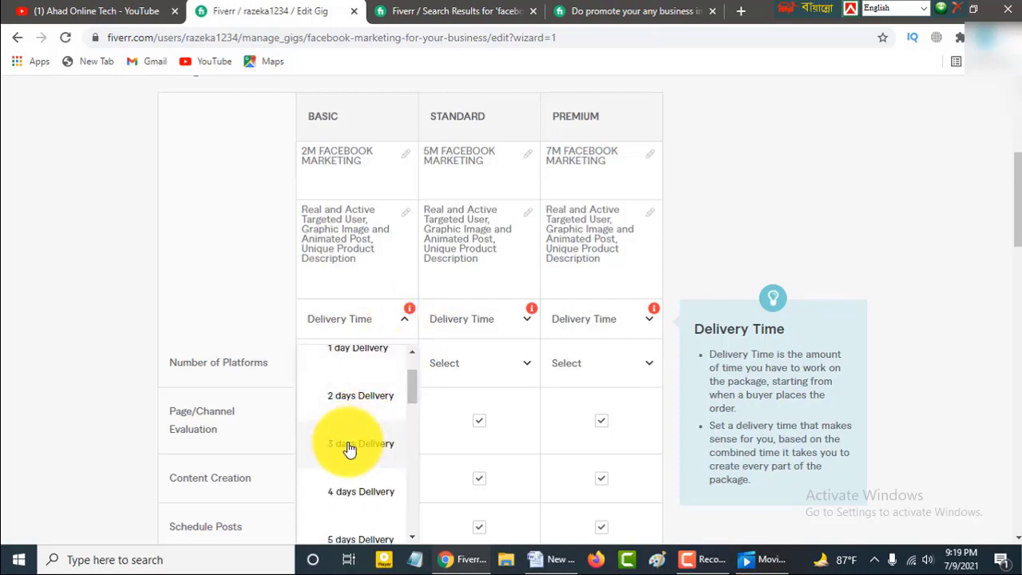
left_click(349, 449)
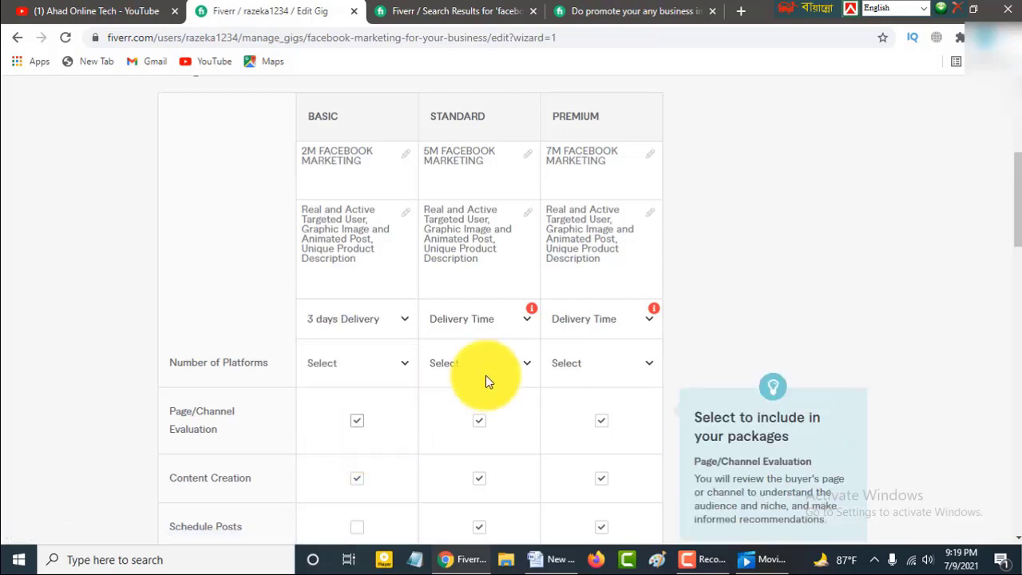
left_click(524, 321)
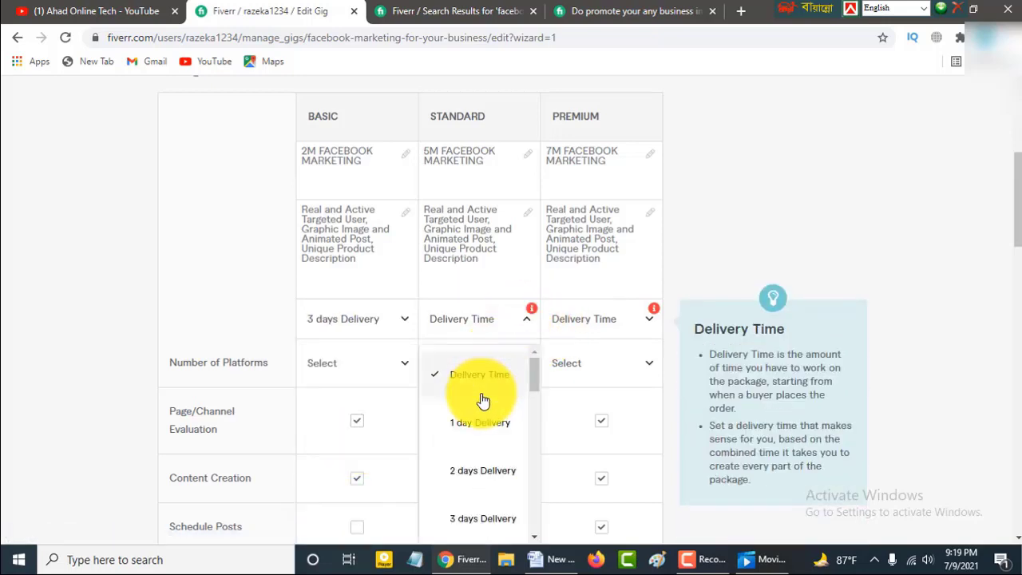
scroll(483, 408, "down", 2)
scroll(484, 408, "down", 2)
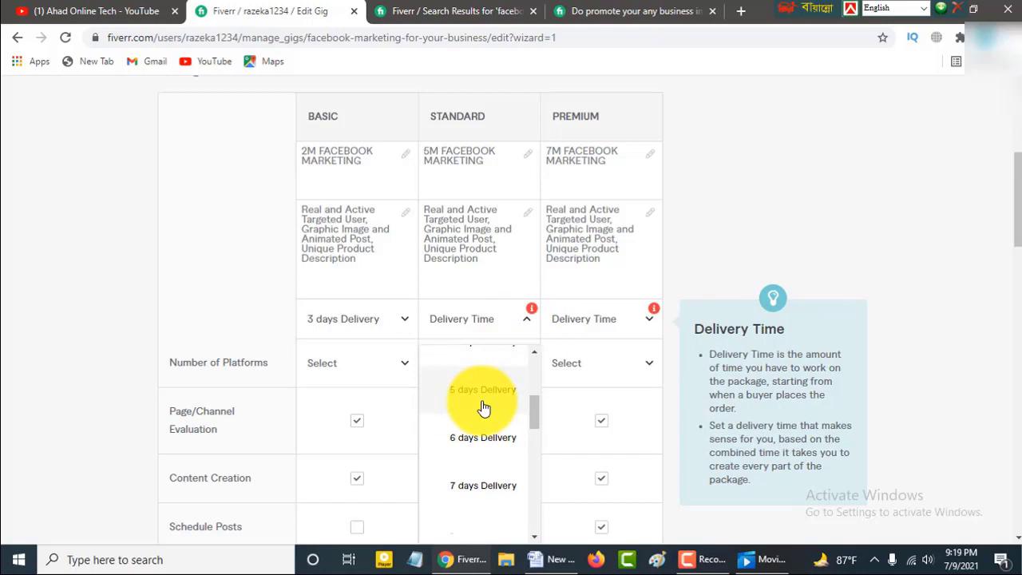
scroll(484, 408, "up", 2)
left_click(475, 428)
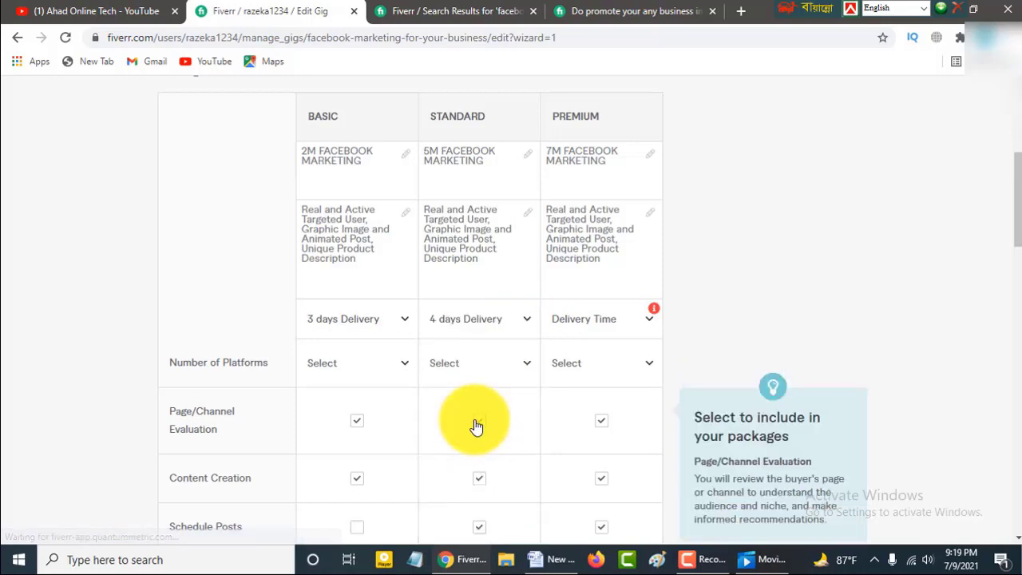
scroll(477, 423, "up", 1)
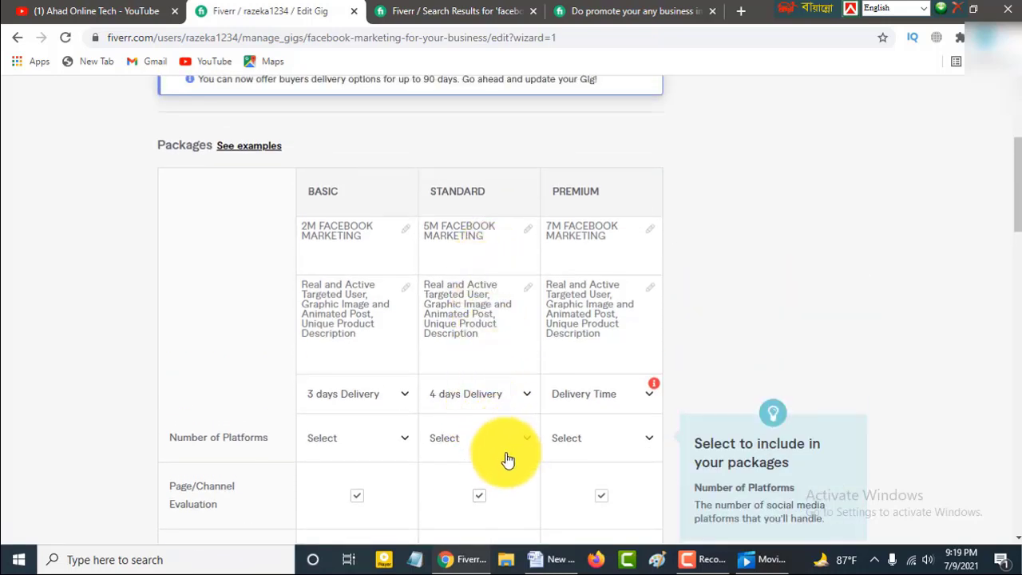
Set the number of platforms to 5 for the Premium package
left_click(650, 441)
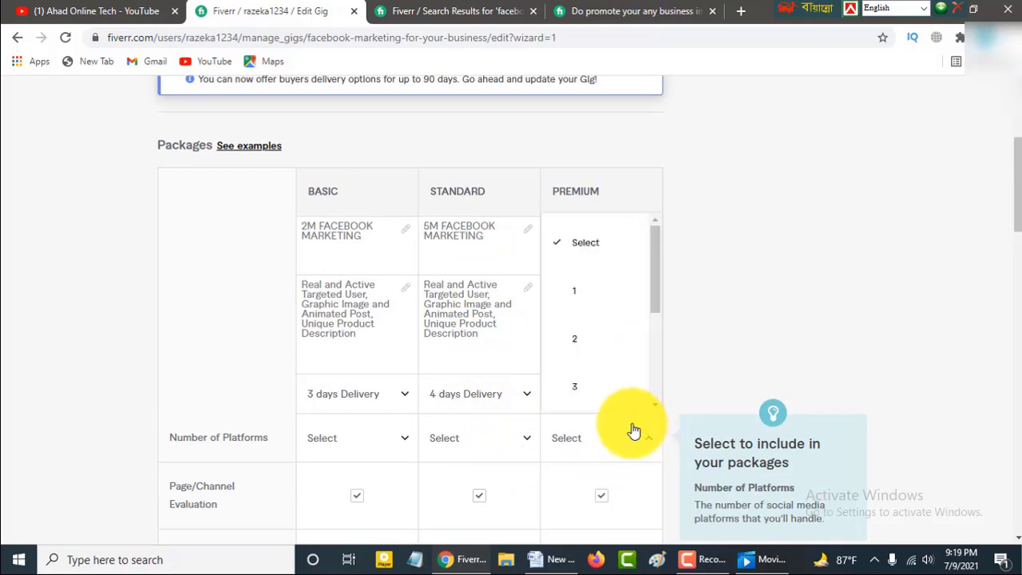
scroll(621, 346, "down", 2)
scroll(591, 367, "down", 1)
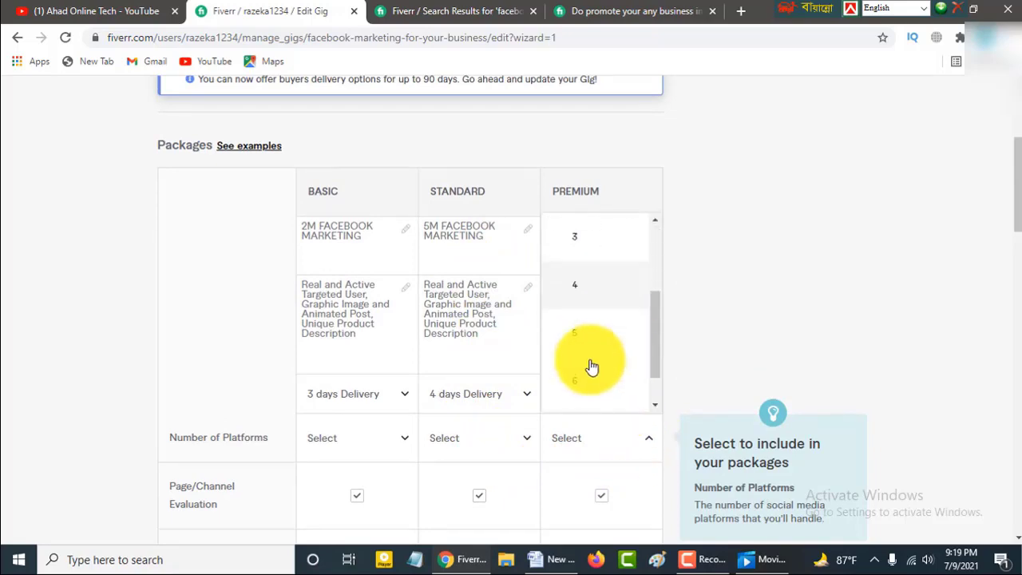
left_click(577, 336)
Save the pricing and continue to the gig's Description & FAQ stage
scroll(456, 419, "down", 15)
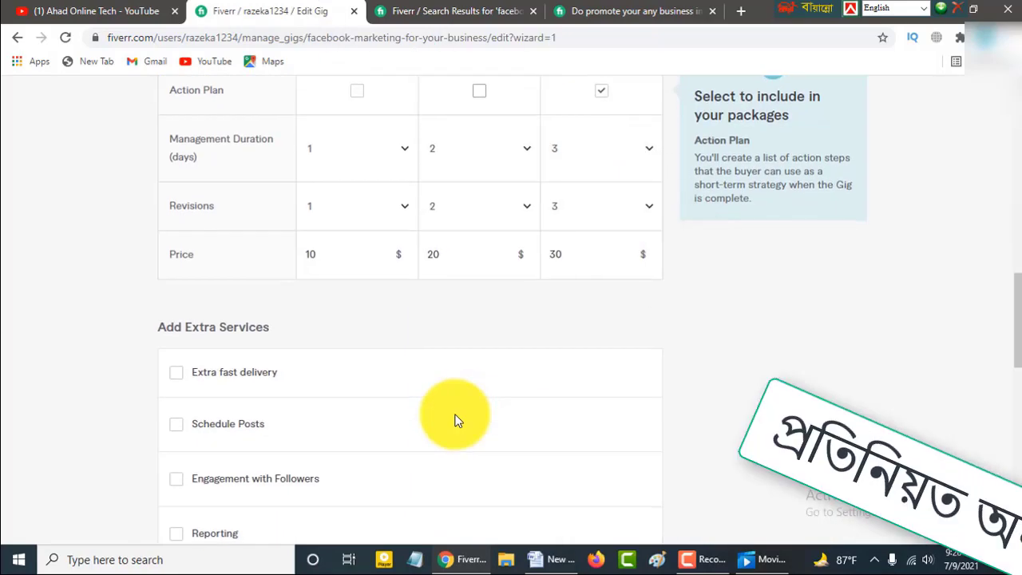
scroll(456, 419, "up", 2)
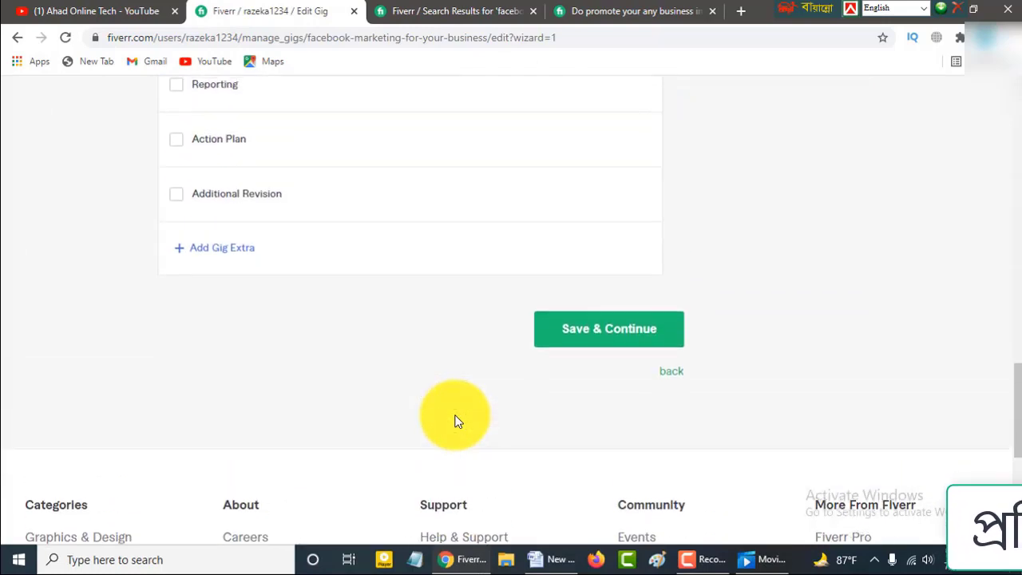
left_click(599, 335)
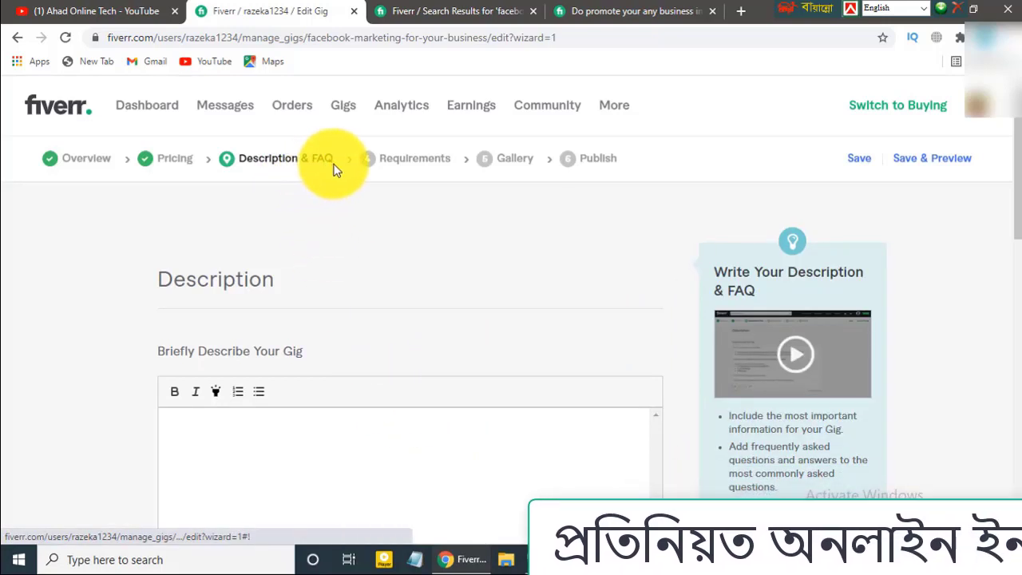
Examine the competing Facebook promotion gig's image and its About This Gig text, including the skill, service and Why Me Perfect sections
scroll(352, 447, "down", 2)
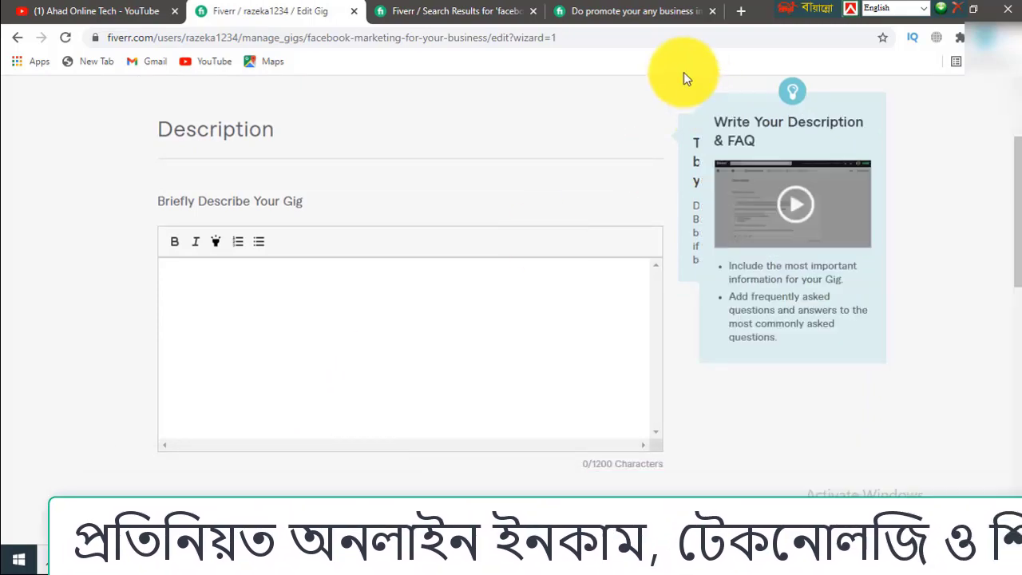
left_click(639, 16)
scroll(291, 392, "up", 10)
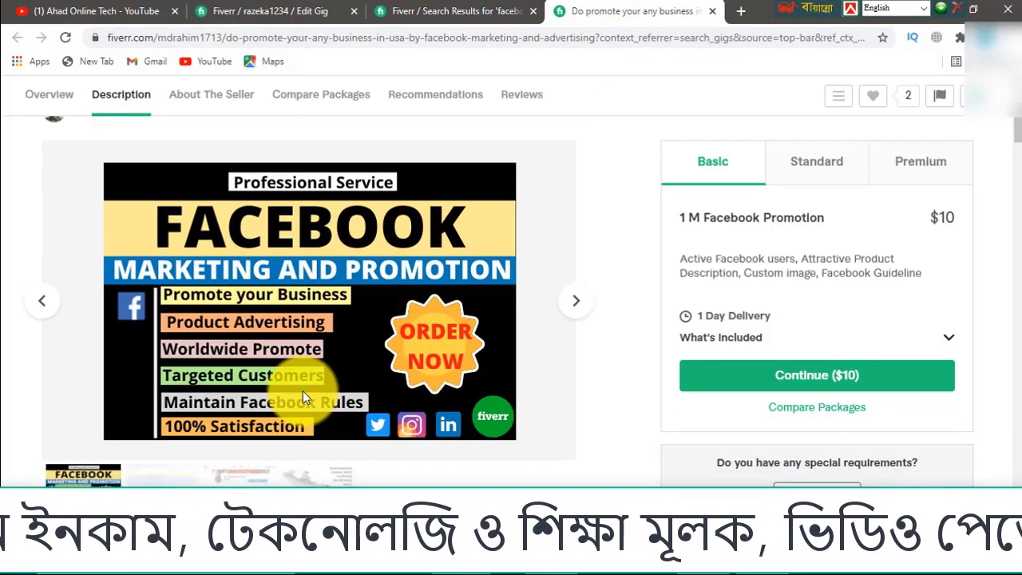
mouse_move(303, 391)
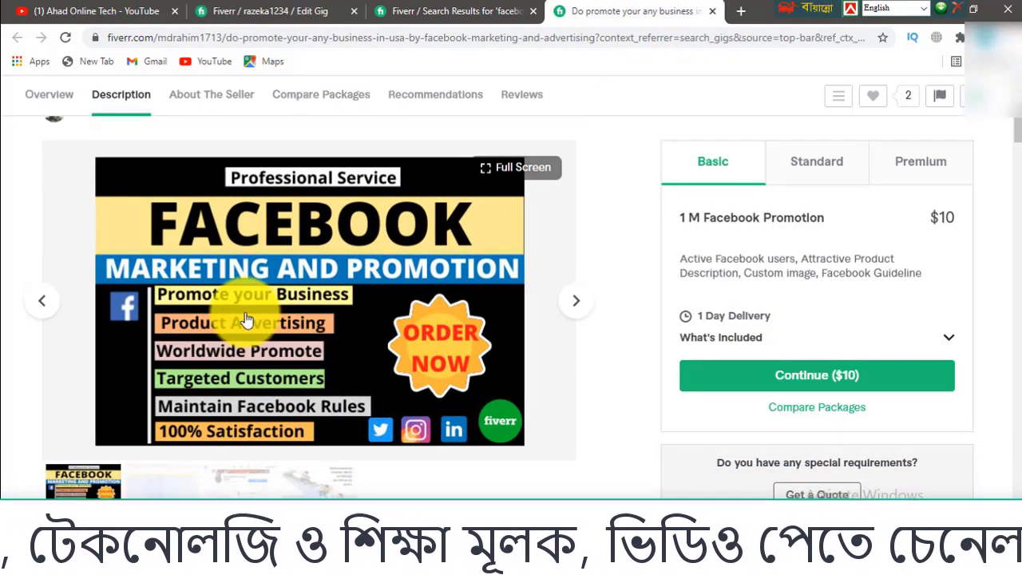
scroll(297, 377, "down", 5)
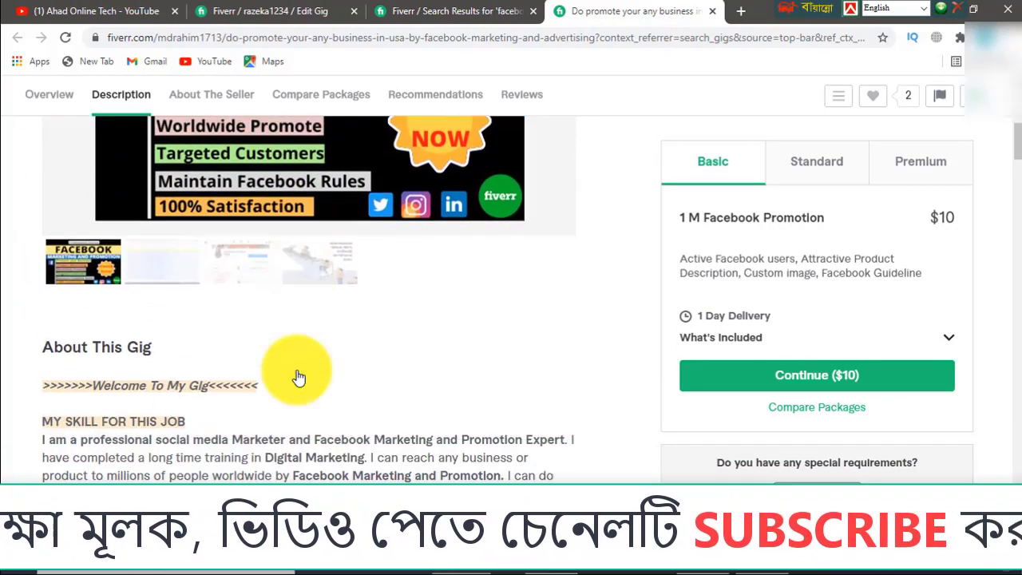
scroll(297, 377, "down", 2)
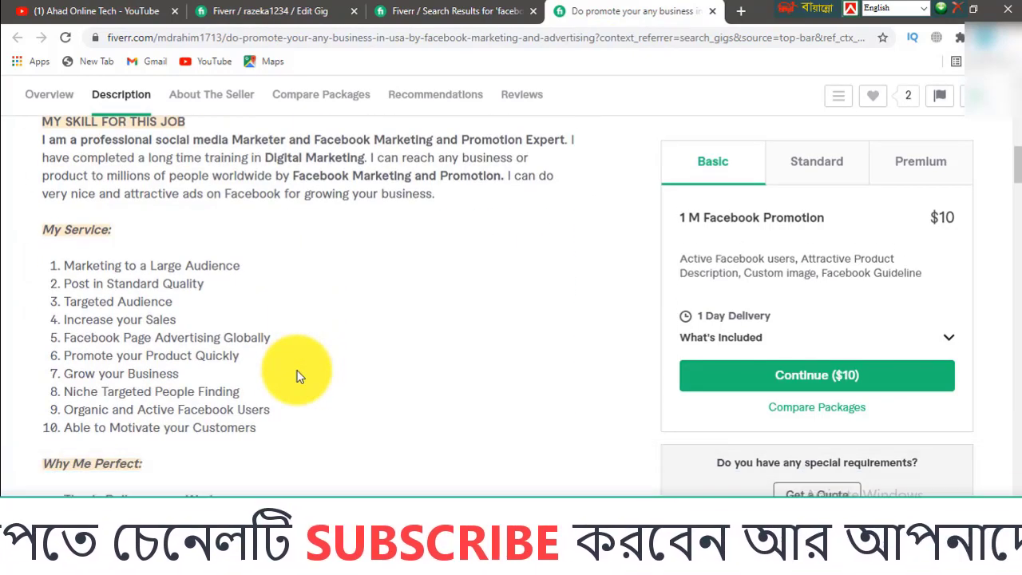
scroll(297, 377, "down", 1)
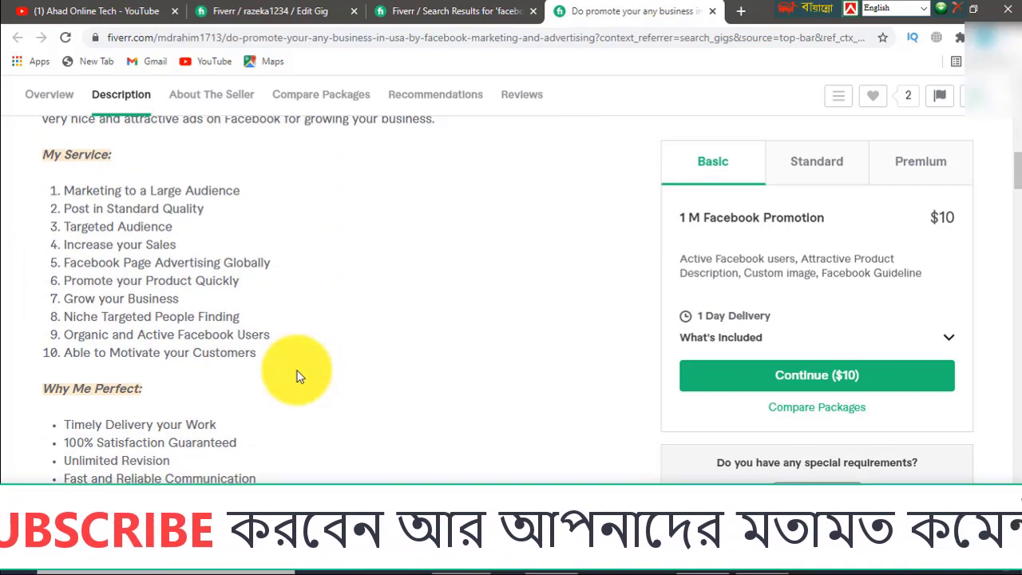
scroll(297, 377, "down", 1)
scroll(297, 377, "up", 4)
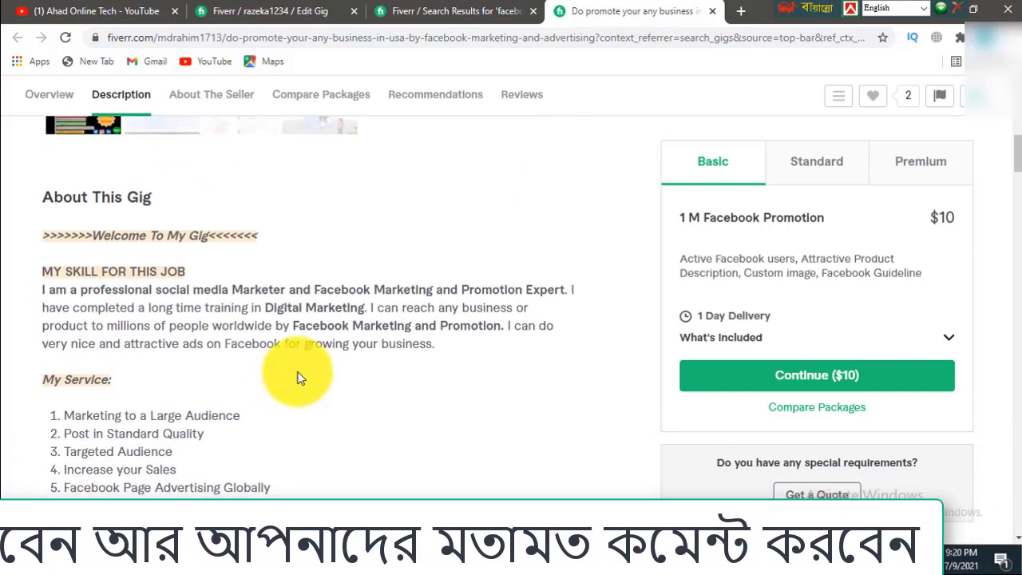
scroll(225, 369, "down", 2)
scroll(226, 364, "down", 3)
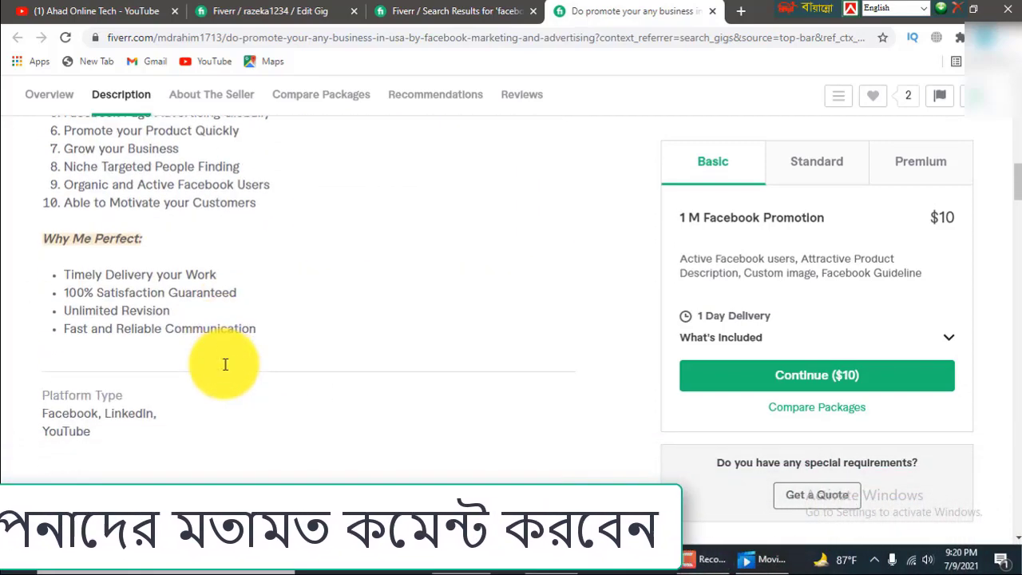
scroll(240, 240, "up", 5)
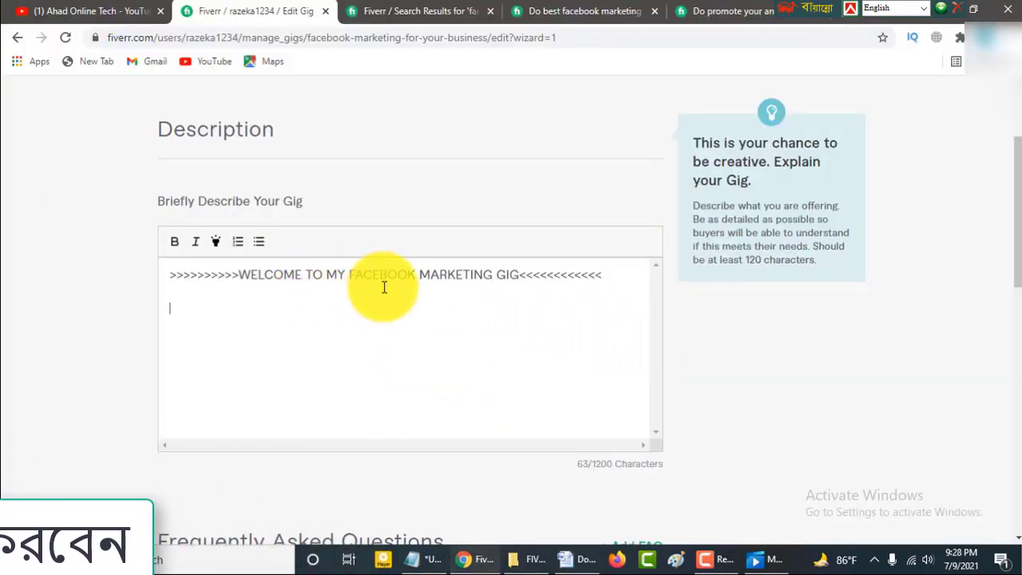
Copy the two introductory paragraphs, starting "If you're brooding about improving your business", from the Word draft into the gig description below the welcome line
left_click(578, 557)
scroll(418, 335, "up", 1)
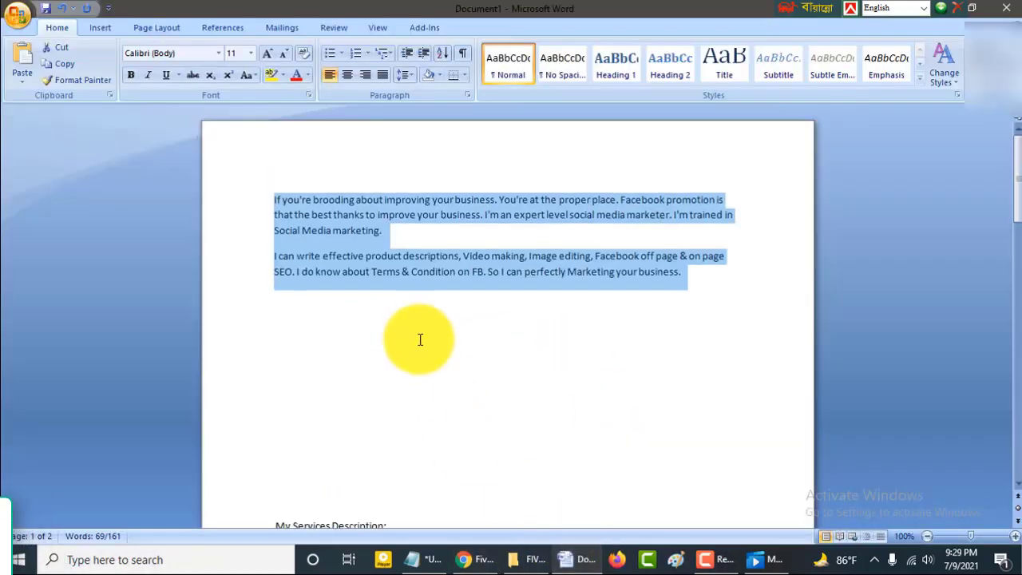
right_click(325, 213)
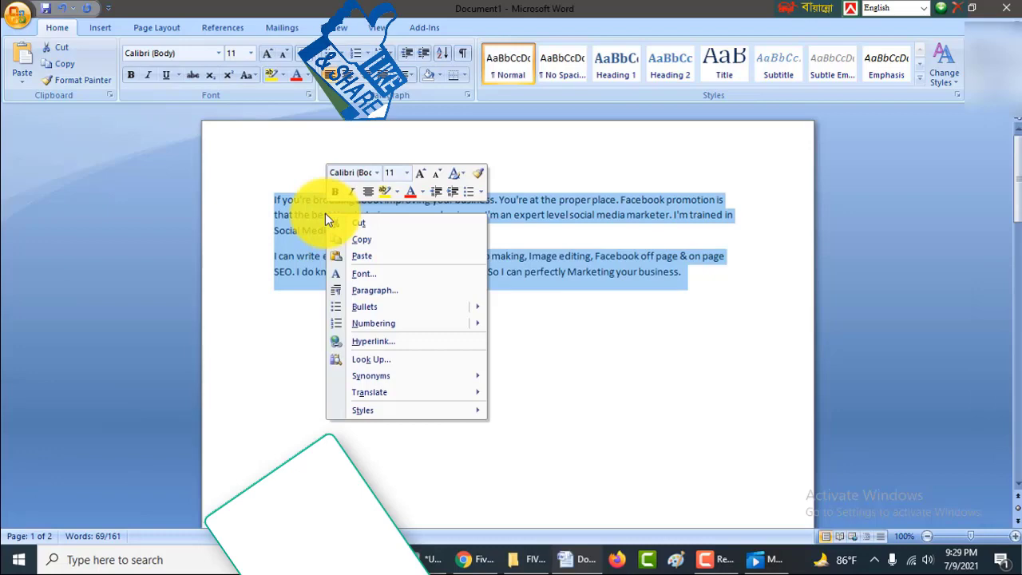
left_click(380, 240)
left_click(464, 559)
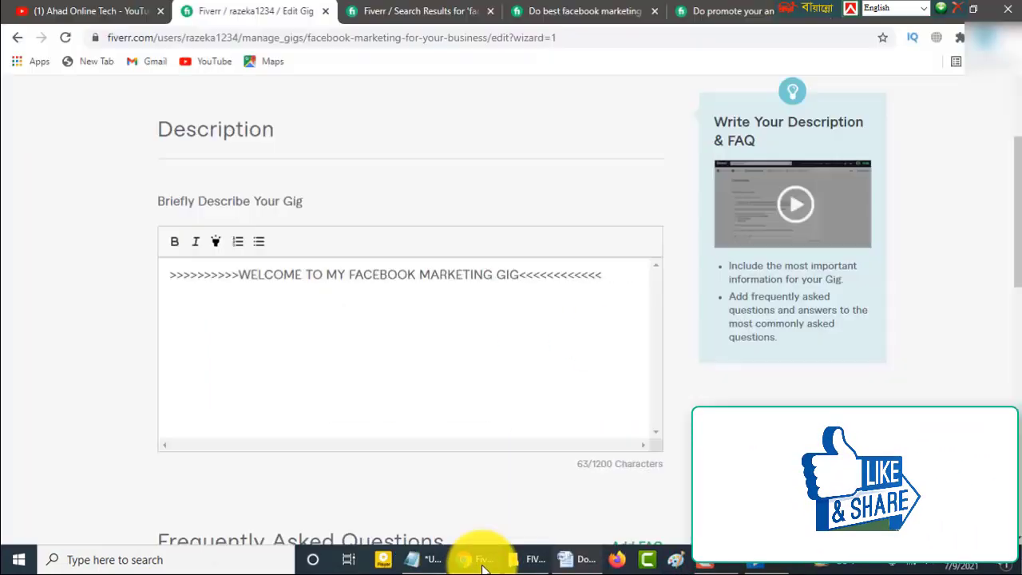
left_click(250, 322)
right_click(251, 321)
left_click(319, 203)
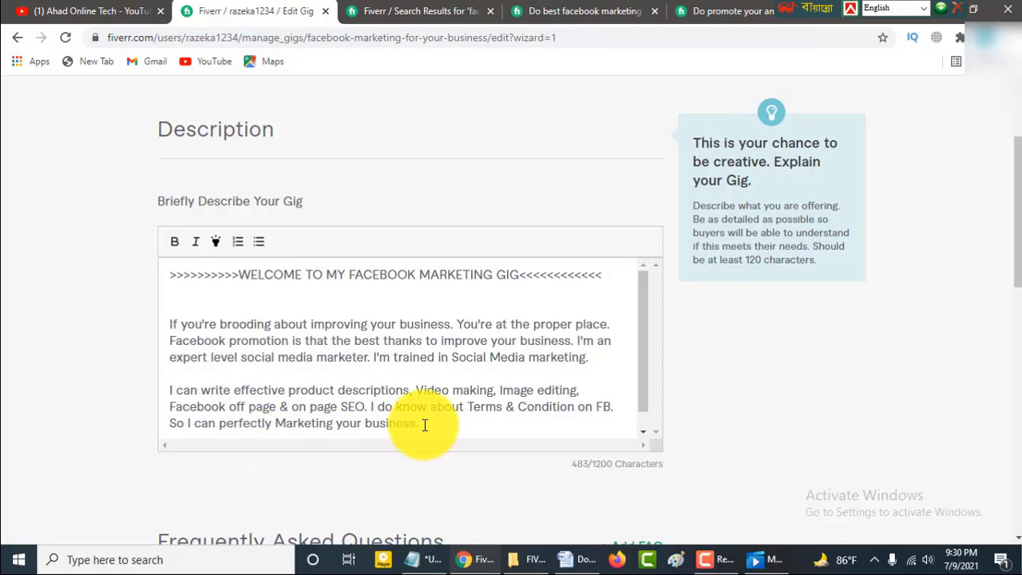
left_click_drag(170, 323, 422, 416)
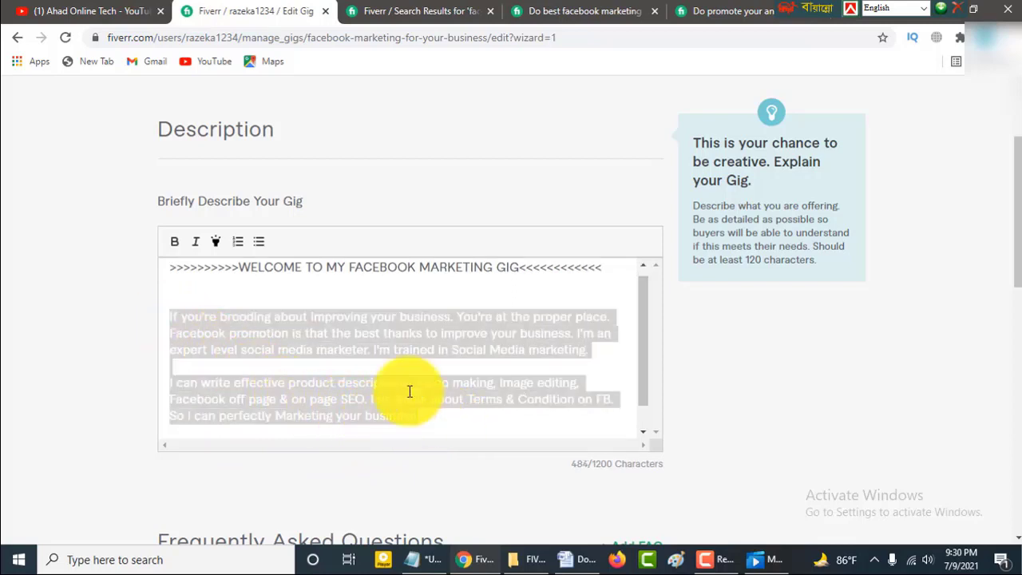
left_click(376, 342)
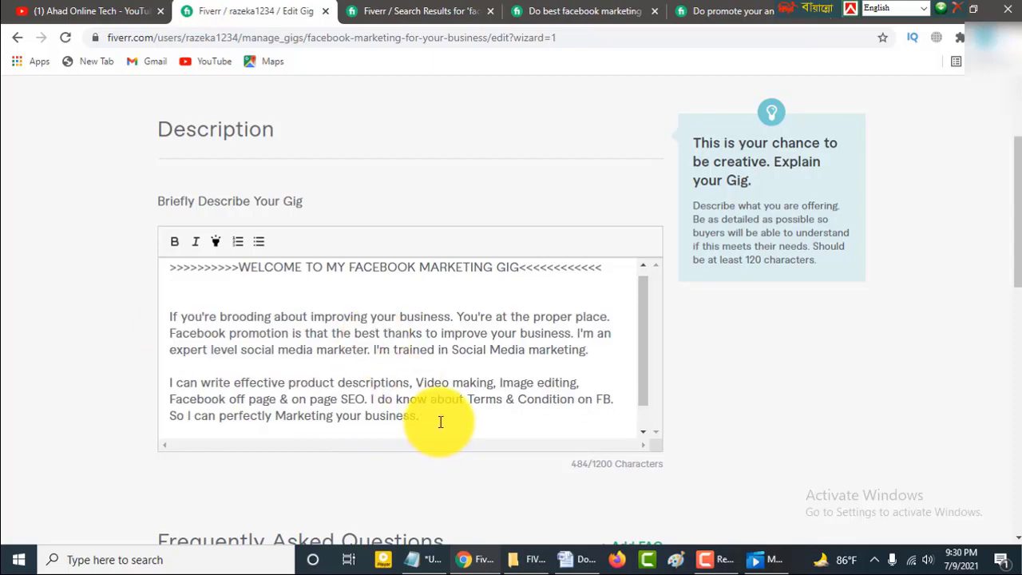
Copy the "My Services Description:" heading and its service lines, through "And much more", from the Word draft into the gig description
left_click(575, 559)
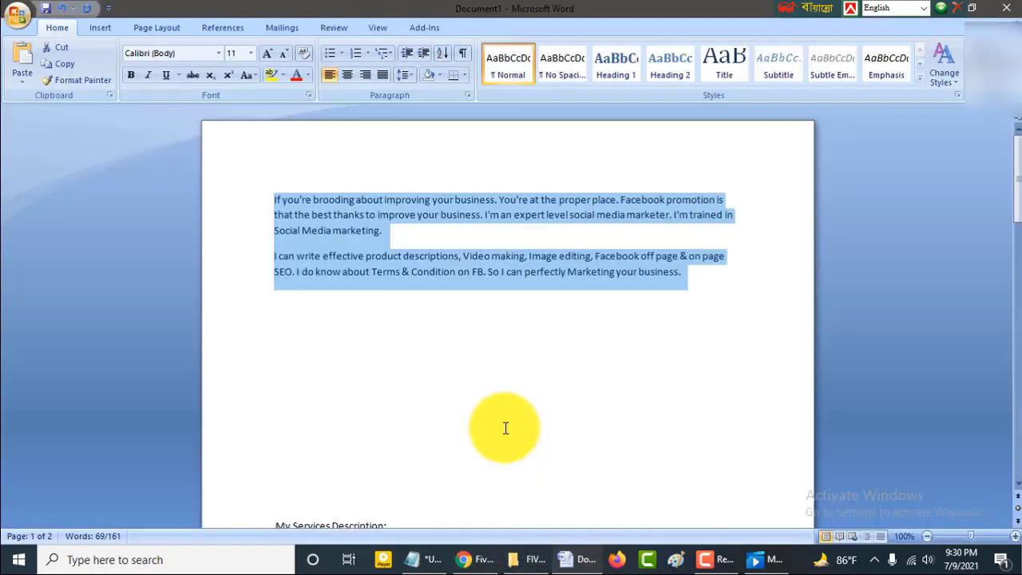
scroll(502, 427, "down", 5)
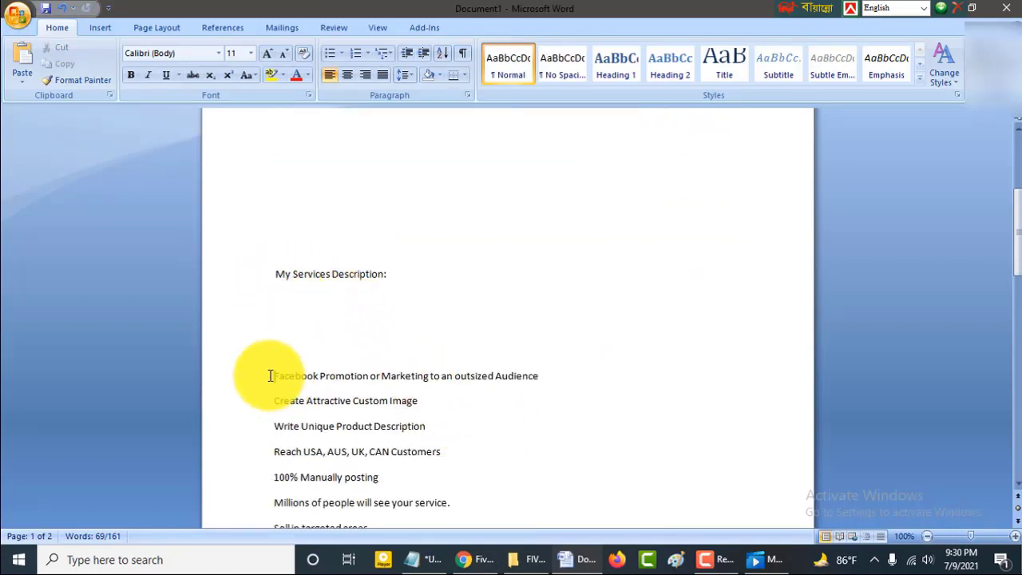
left_click_drag(272, 375, 479, 258)
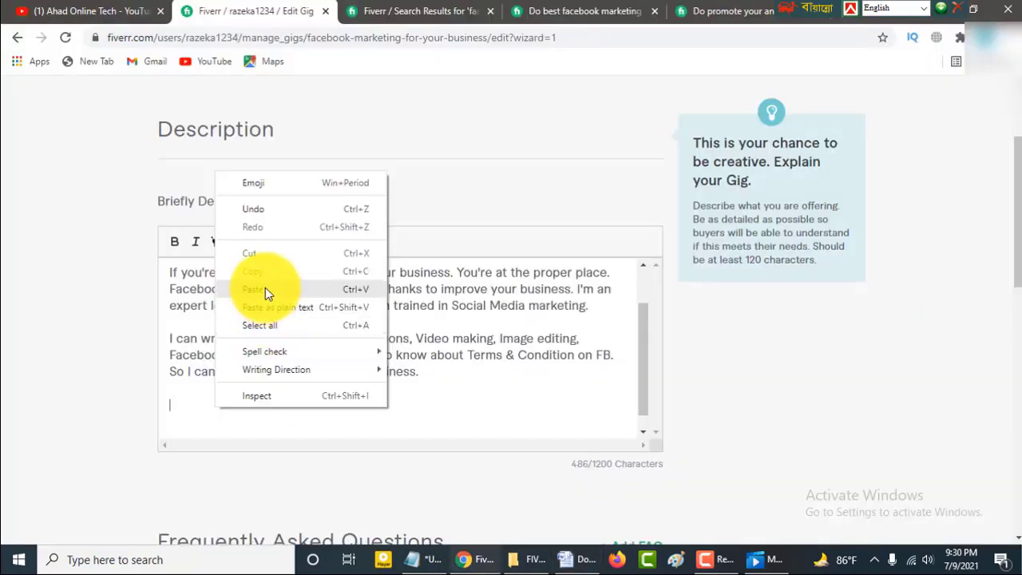
left_click(267, 292)
scroll(326, 317, "up", 1)
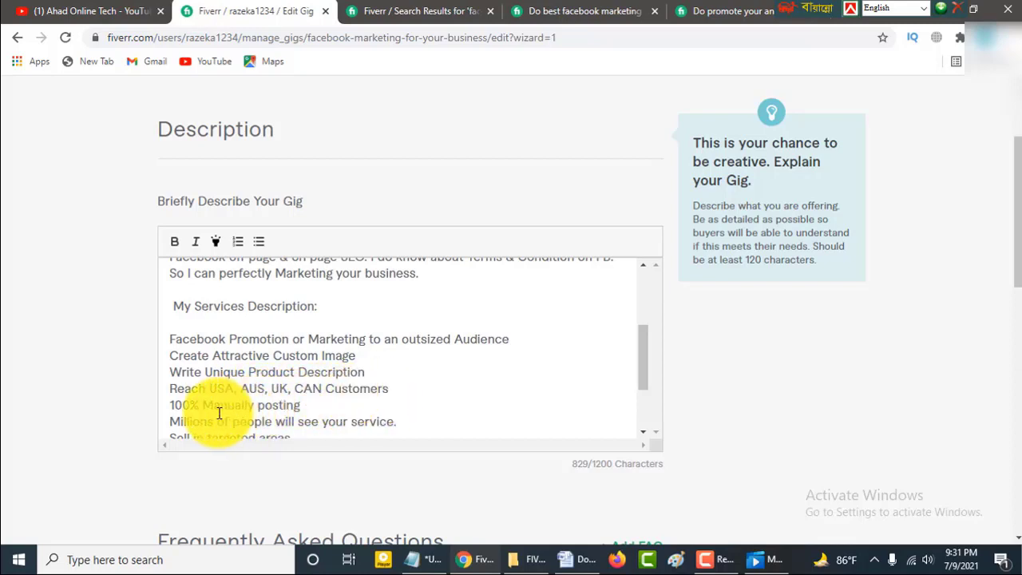
scroll(280, 406, "down", 2)
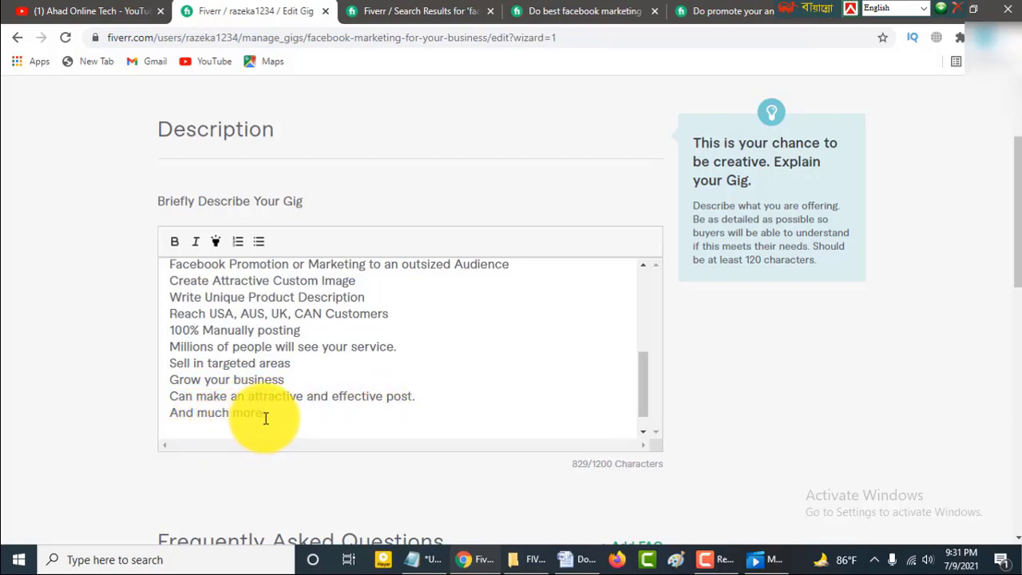
scroll(274, 415, "up", 2)
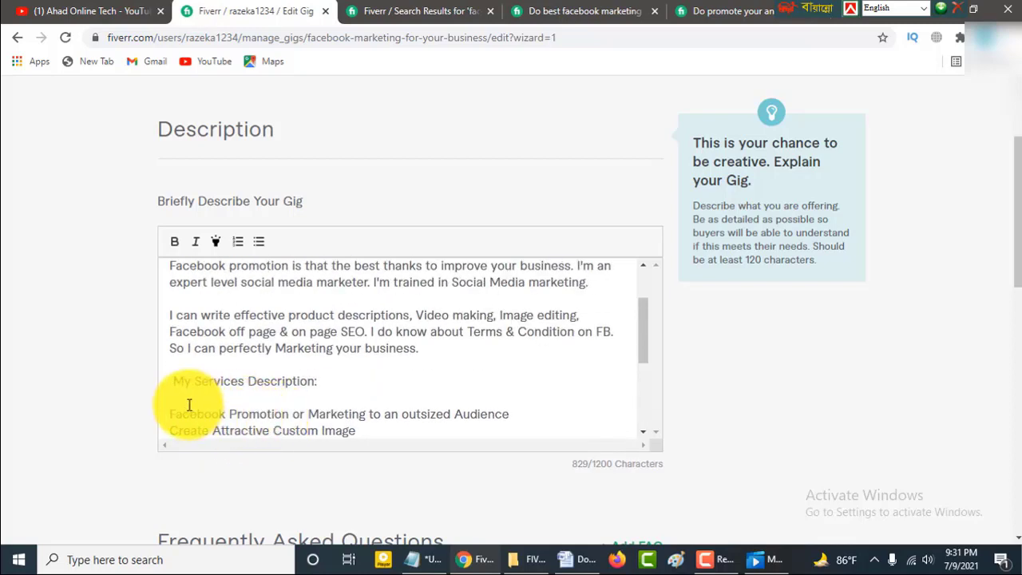
scroll(354, 392, "down", 3)
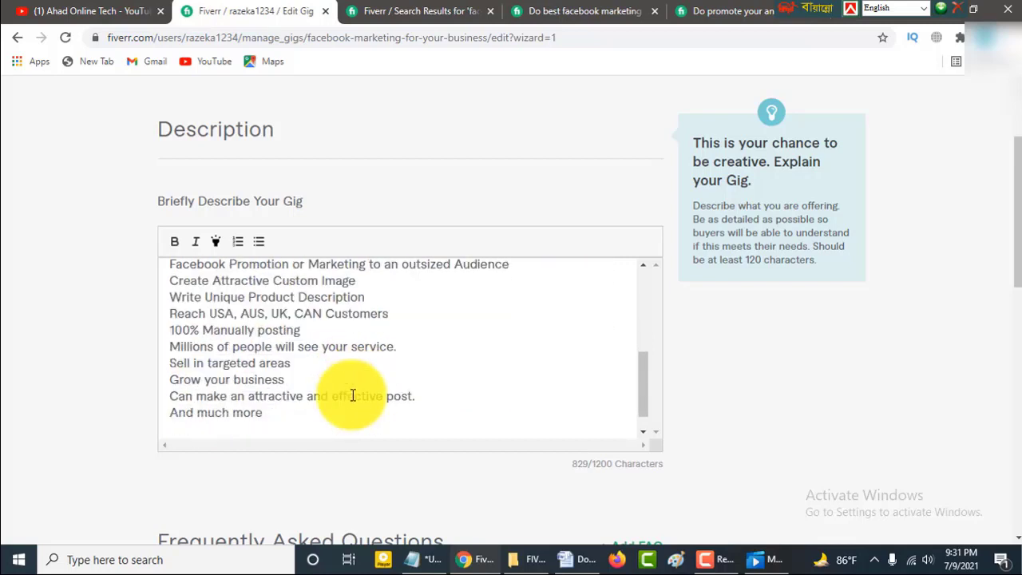
Copy the "Why you choosing me." section, from "On time delivery" to "Unlimited revision", from the Word draft to the end of the gig description
left_click(452, 520)
left_click(580, 564)
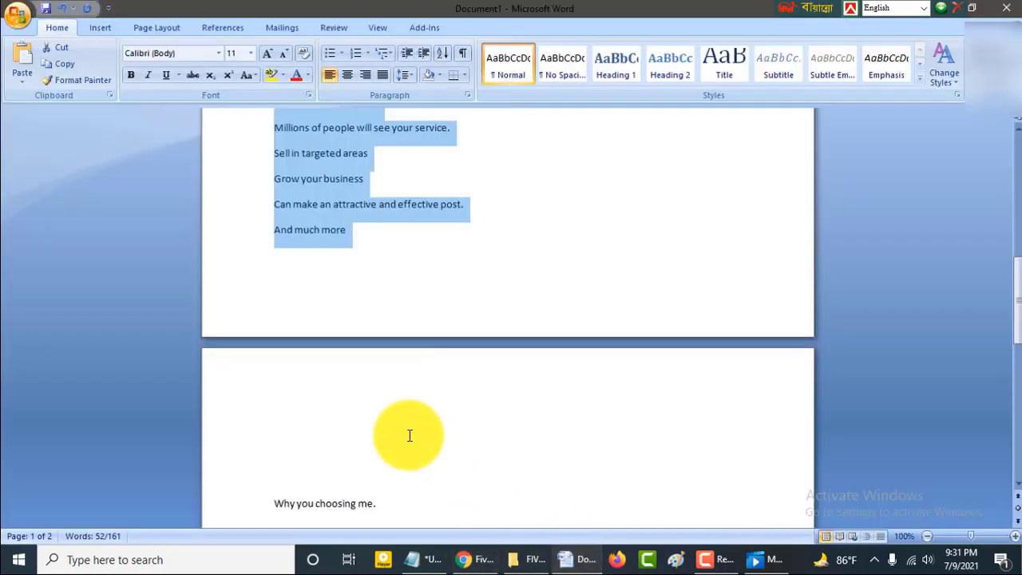
scroll(311, 447, "down", 2)
scroll(340, 442, "down", 2)
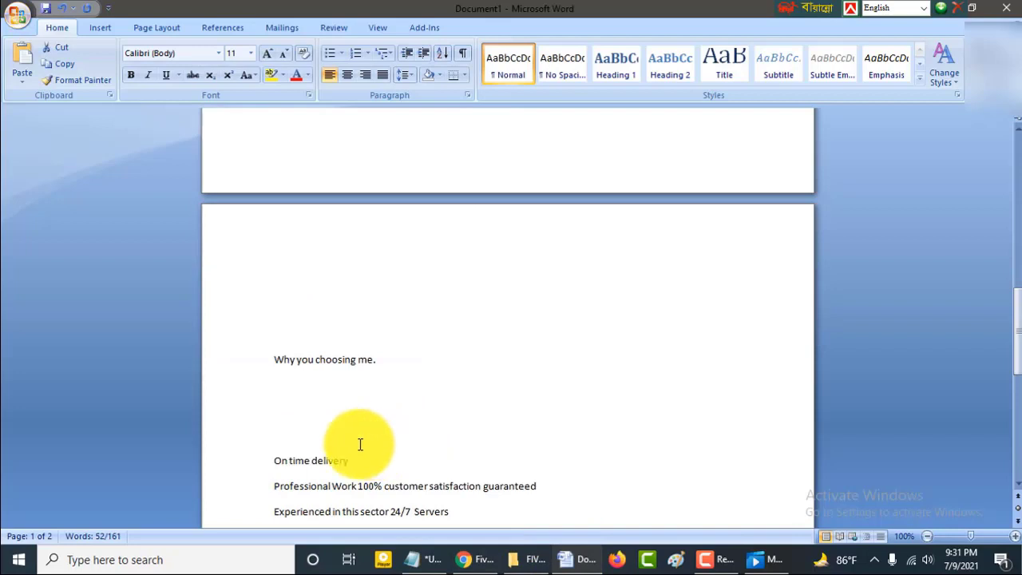
scroll(357, 444, "down", 2)
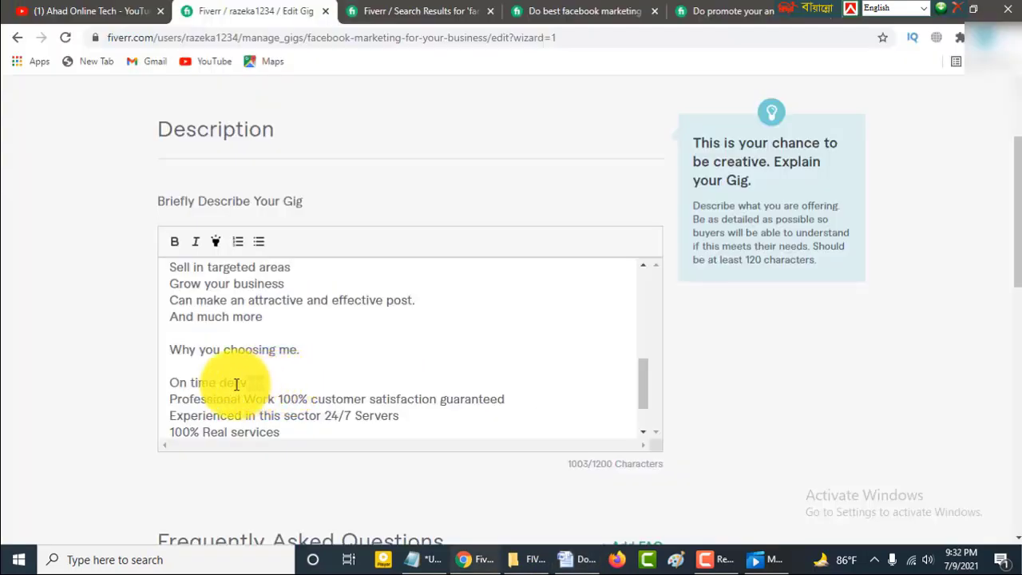
left_click_drag(264, 383, 165, 384)
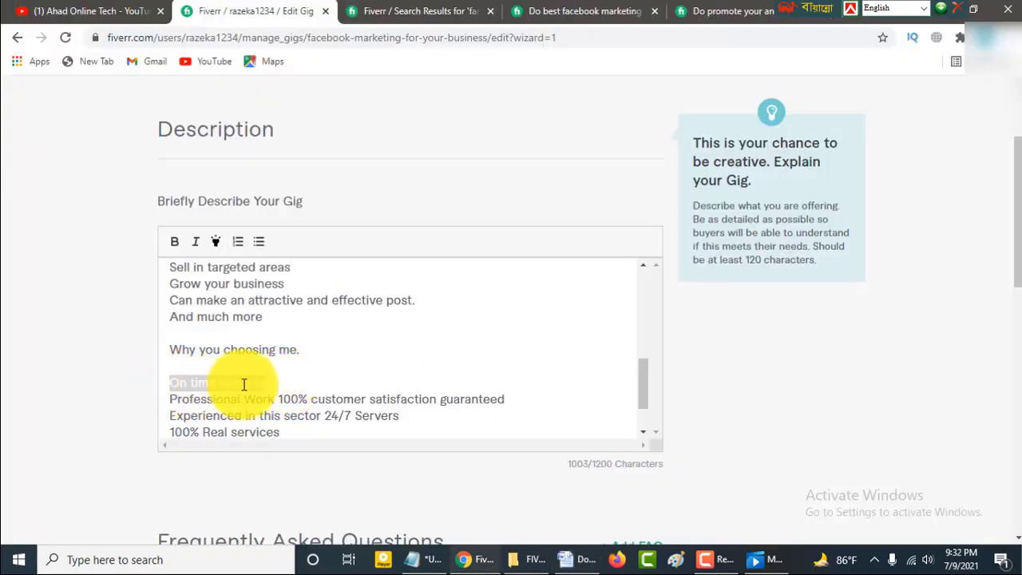
left_click(290, 377)
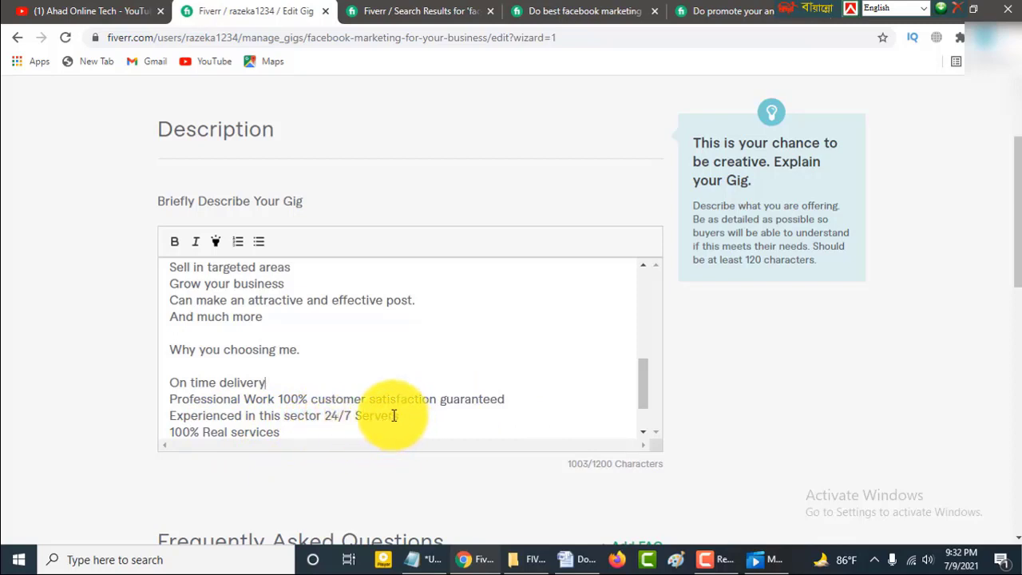
scroll(351, 404, "down", 2)
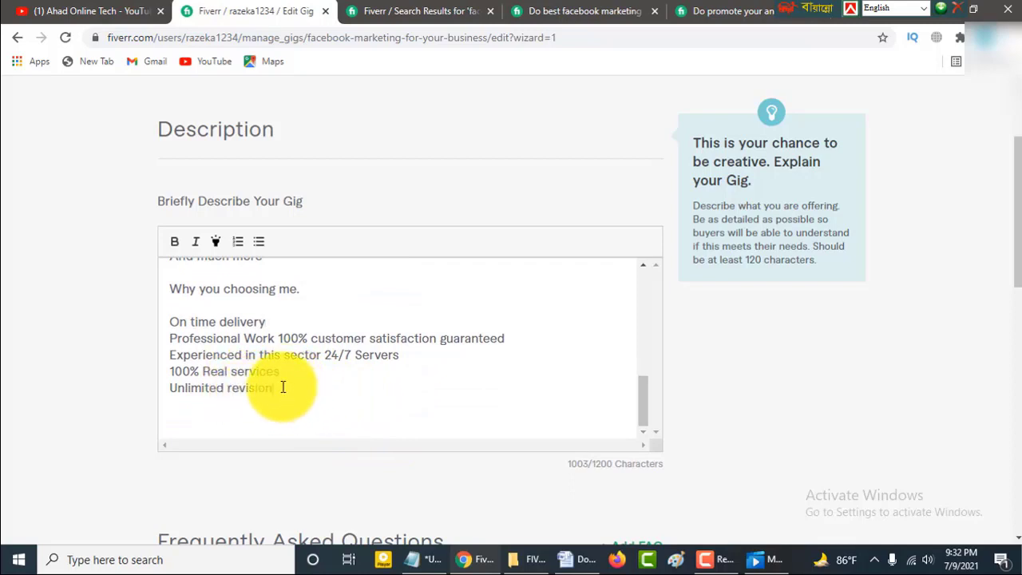
scroll(460, 383, "down", 3)
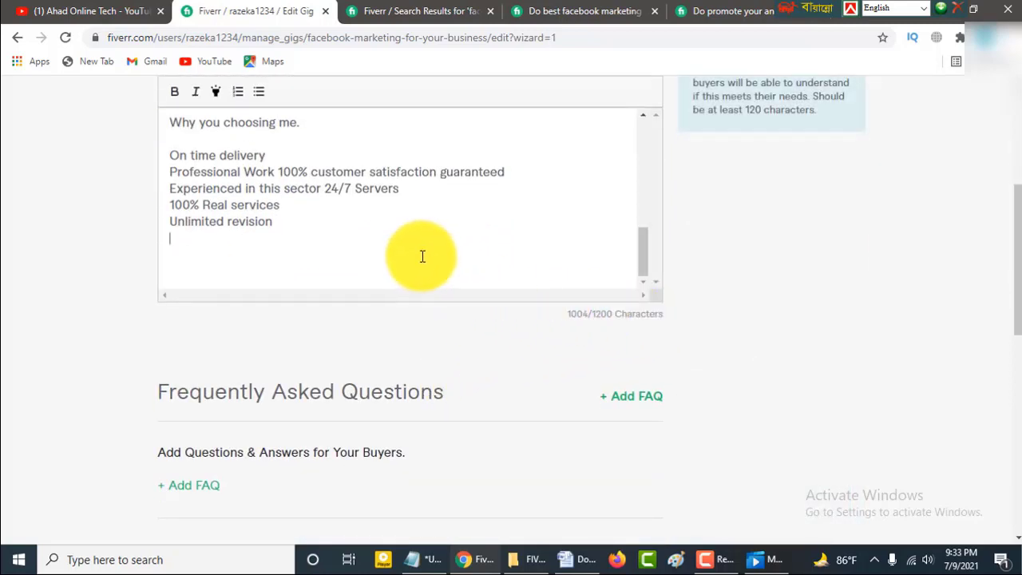
Look through the competing gigs in the Facebook marketing search results and return to the end of the gig description
key("ctrl+Tab")
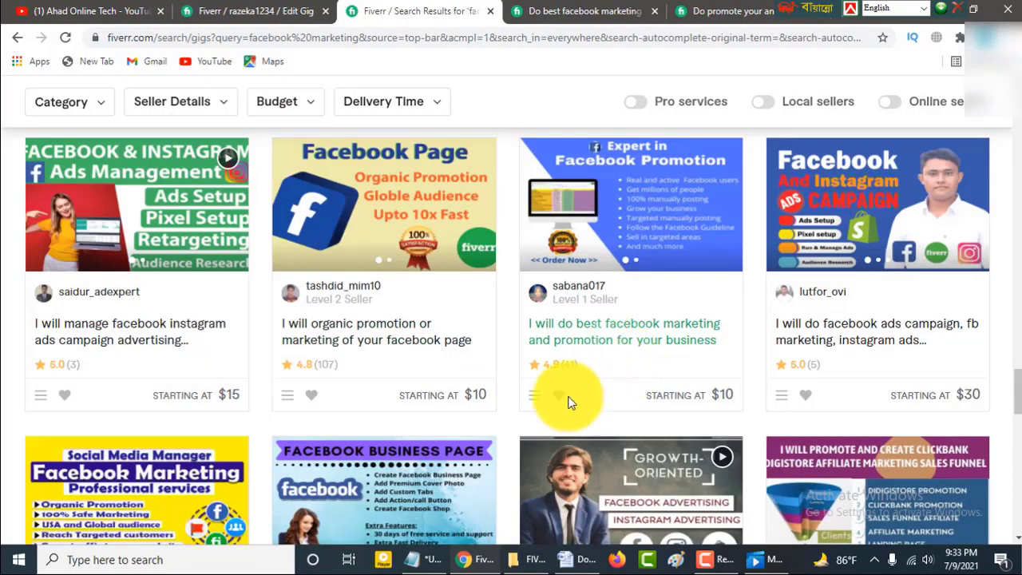
scroll(568, 396, "down", 7)
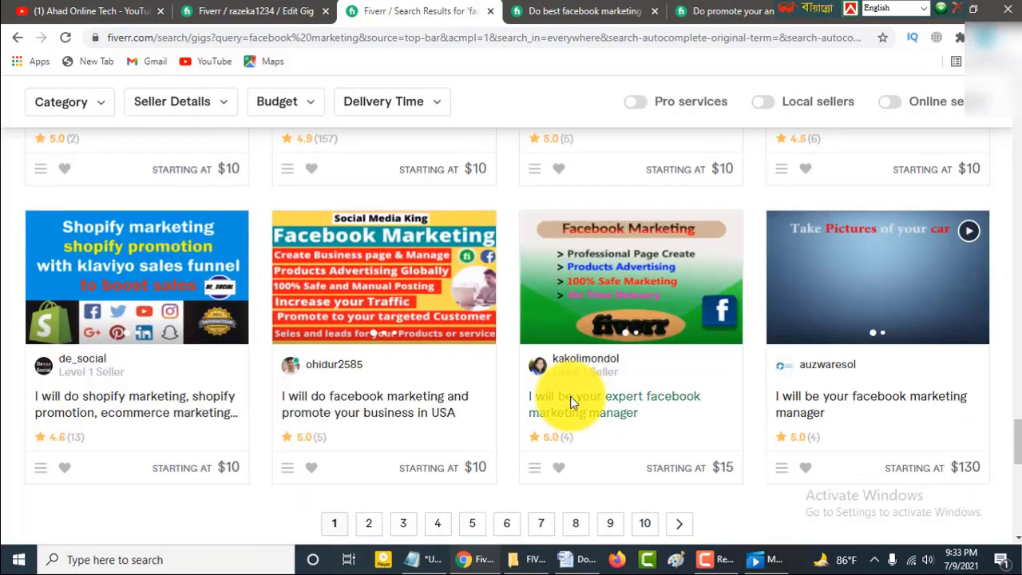
left_click(268, 10)
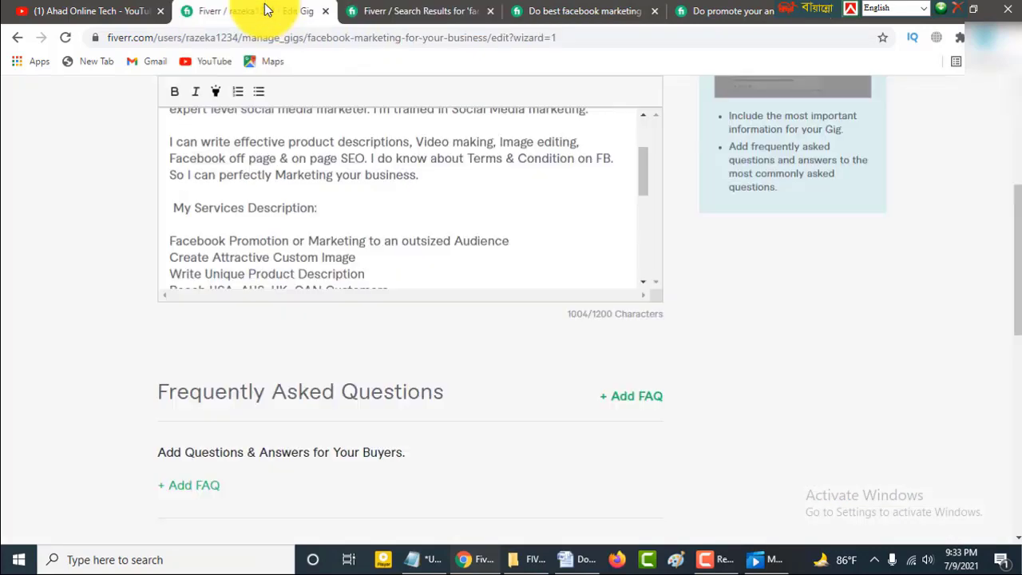
scroll(450, 228, "down", 5)
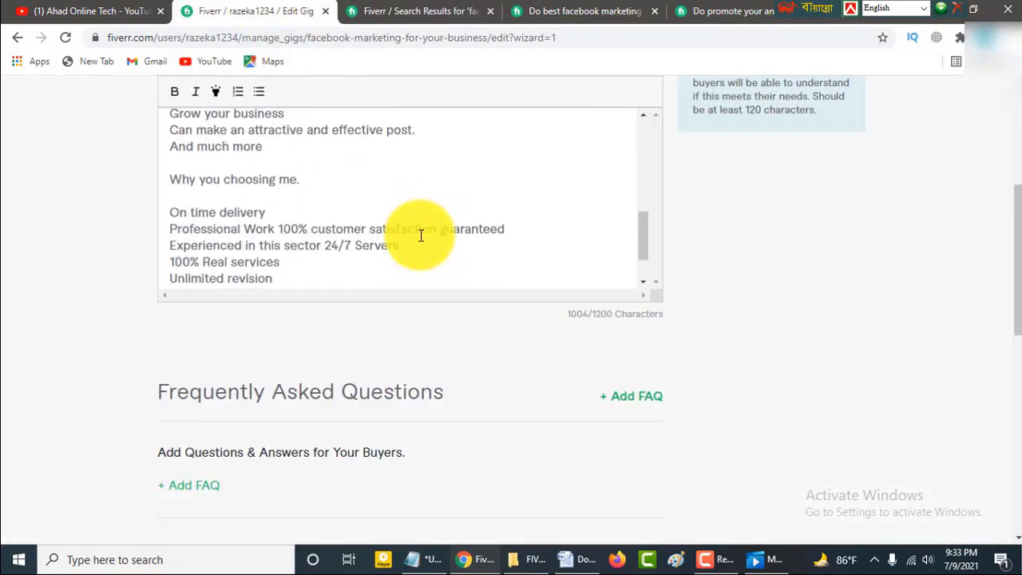
scroll(400, 232, "down", 1)
left_click(231, 244)
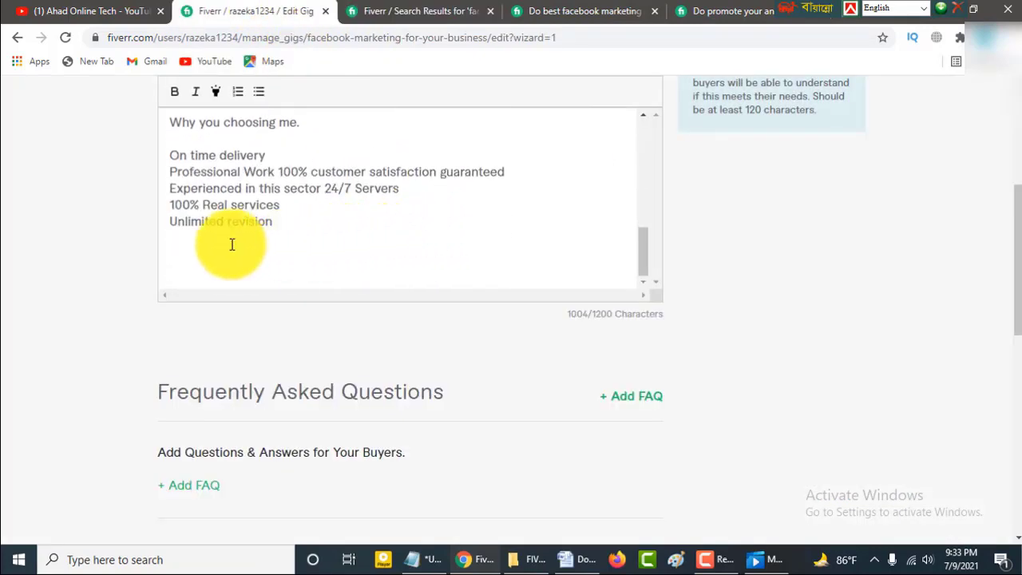
Bold and highlight the words "WELCOME TO MY FACEBOOK MARKETING GIG" in the description's opening line
scroll(399, 253, "up", 10)
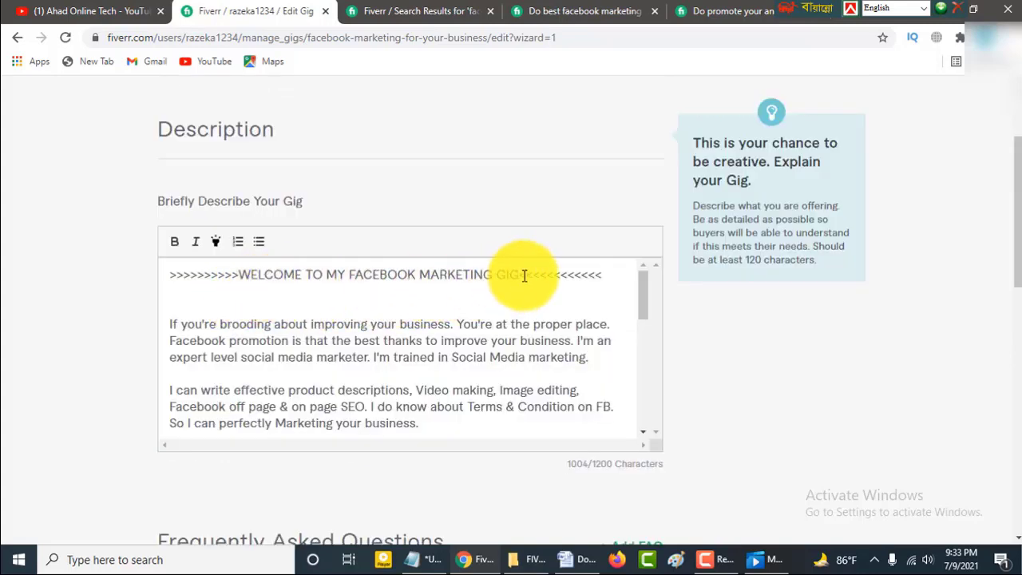
left_click_drag(524, 275, 244, 273)
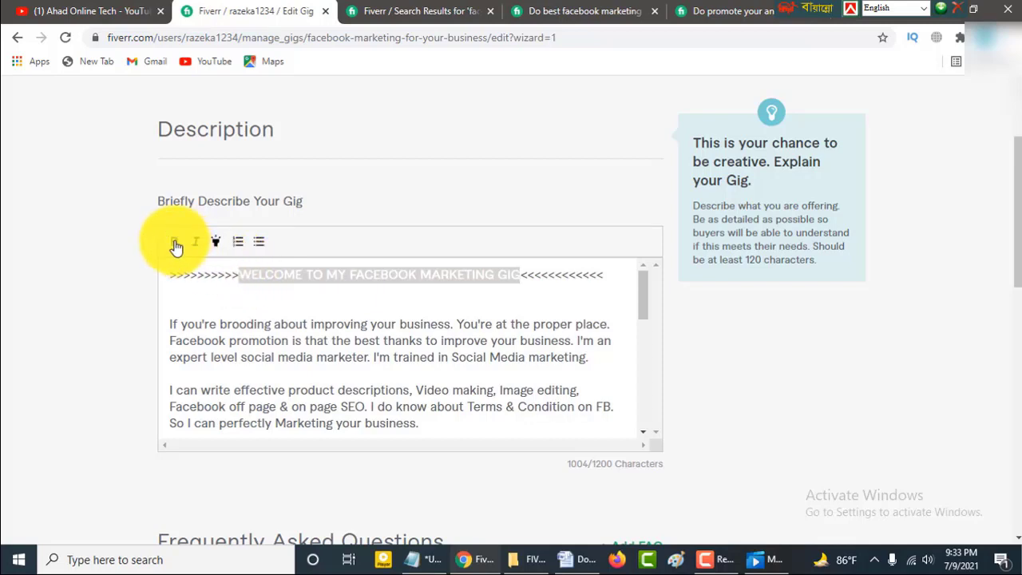
left_click(216, 243)
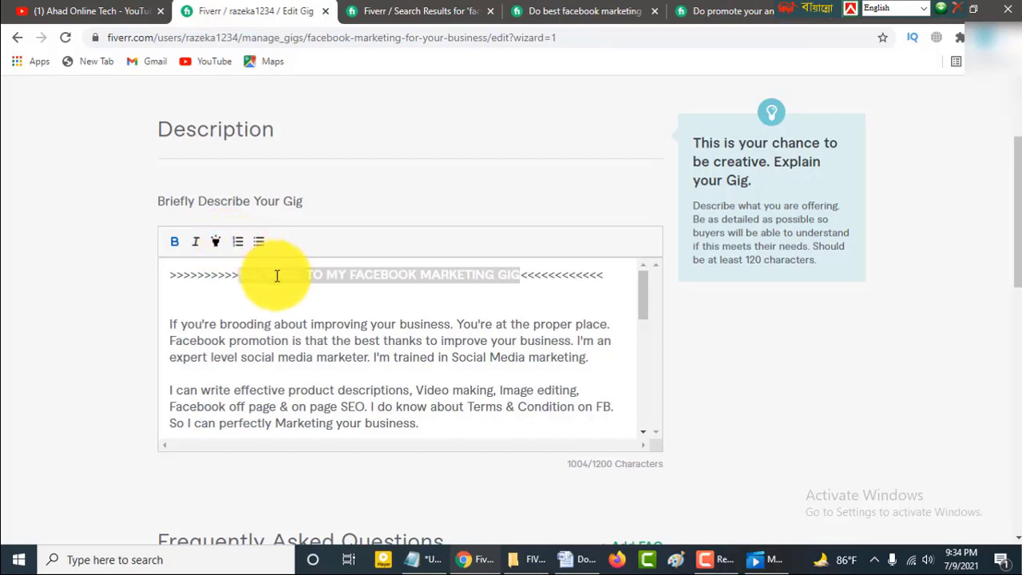
left_click(279, 277)
Bold and highlight the "My Services Description:" heading in the gig description
scroll(319, 316, "down", 2)
left_click_drag(328, 311, 177, 295)
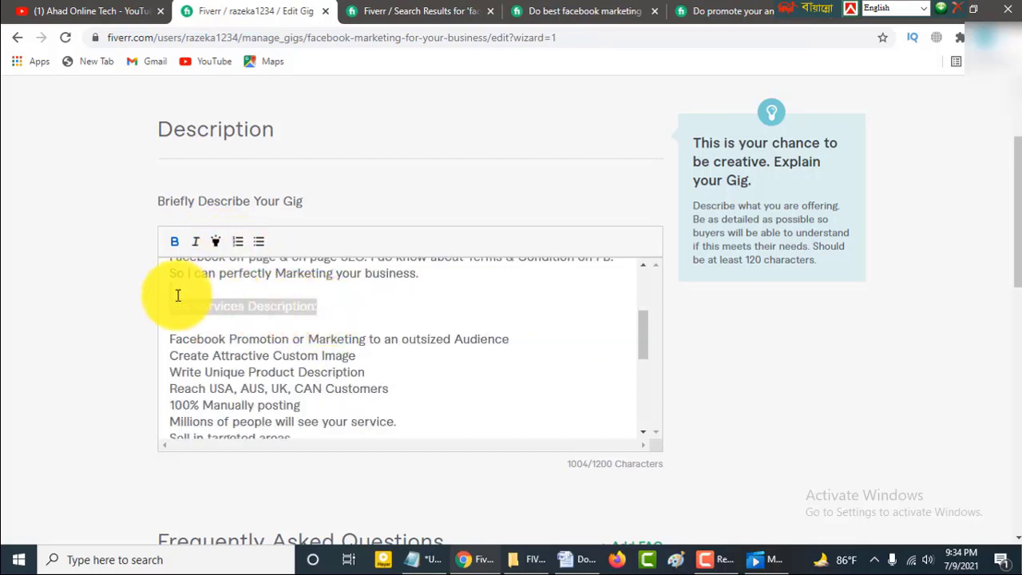
left_click(217, 248)
left_click(332, 310)
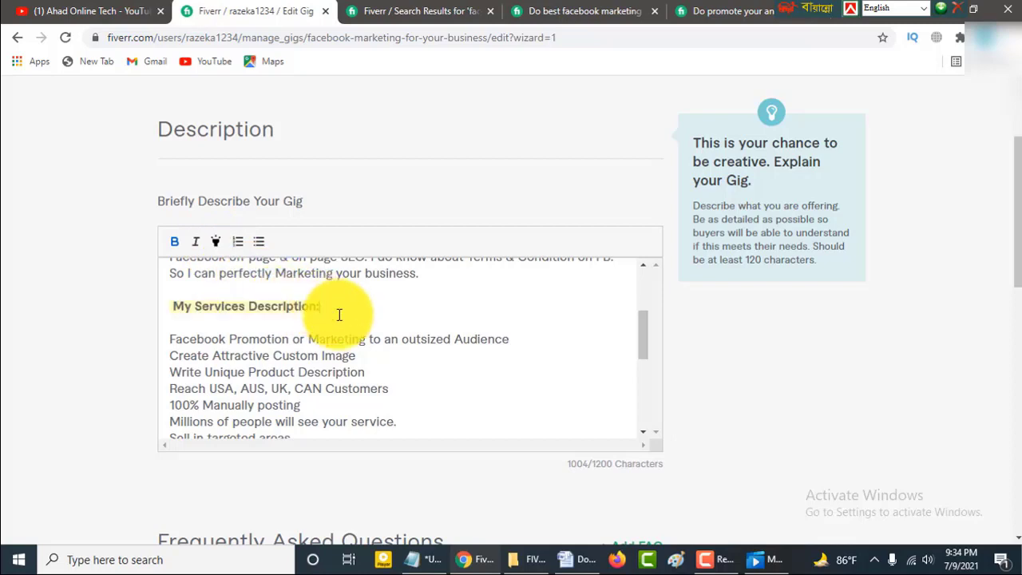
Format the service lines from "Facebook Promotion or Marketing to an outsized Audience" to "And much more" as a numbered list
scroll(273, 324, "down", 1)
scroll(240, 331, "up", 1)
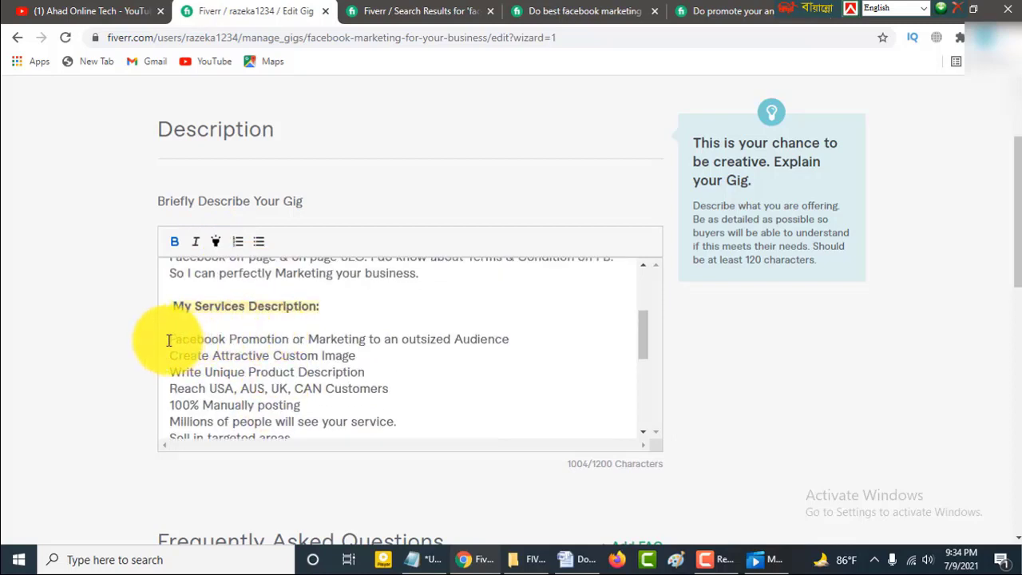
left_click_drag(168, 340, 359, 328)
scroll(253, 274, "up", 2)
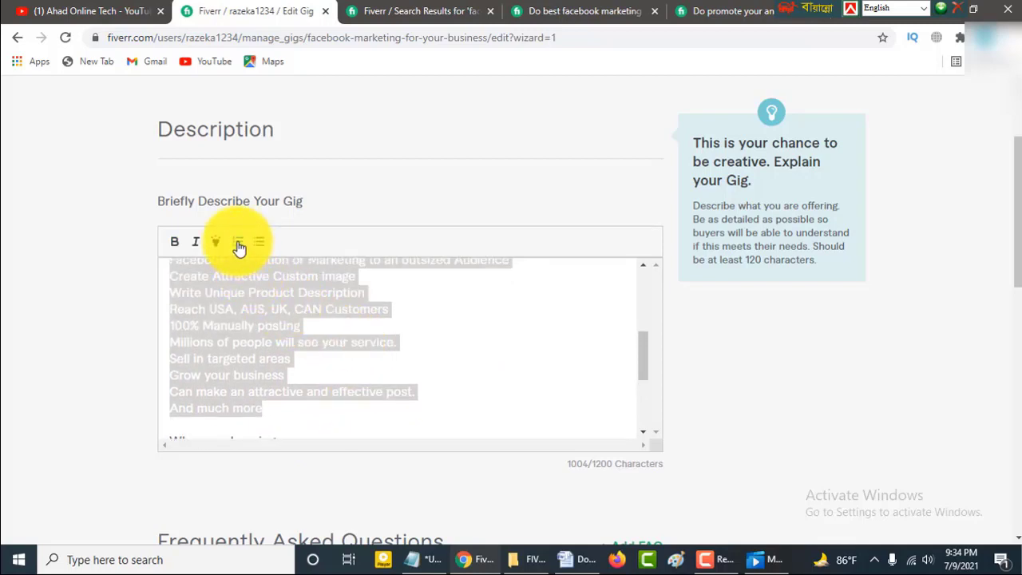
left_click(238, 241)
scroll(312, 400, "up", 3)
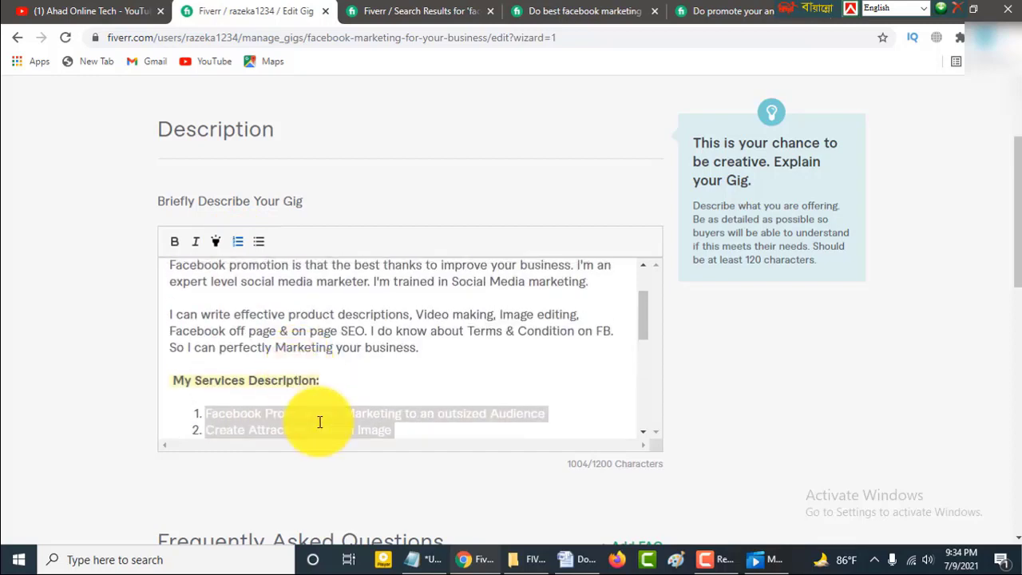
scroll(319, 419, "down", 4)
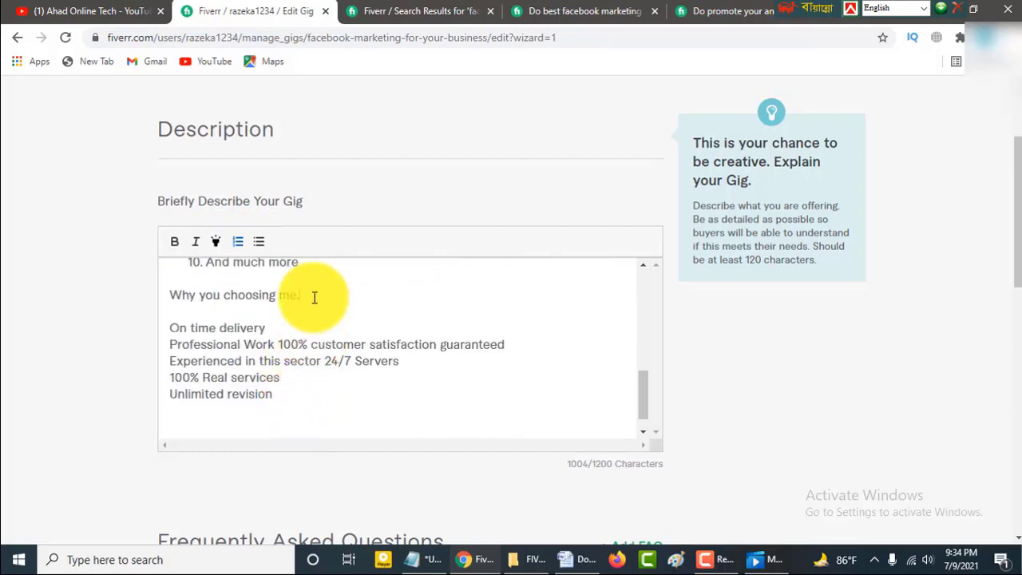